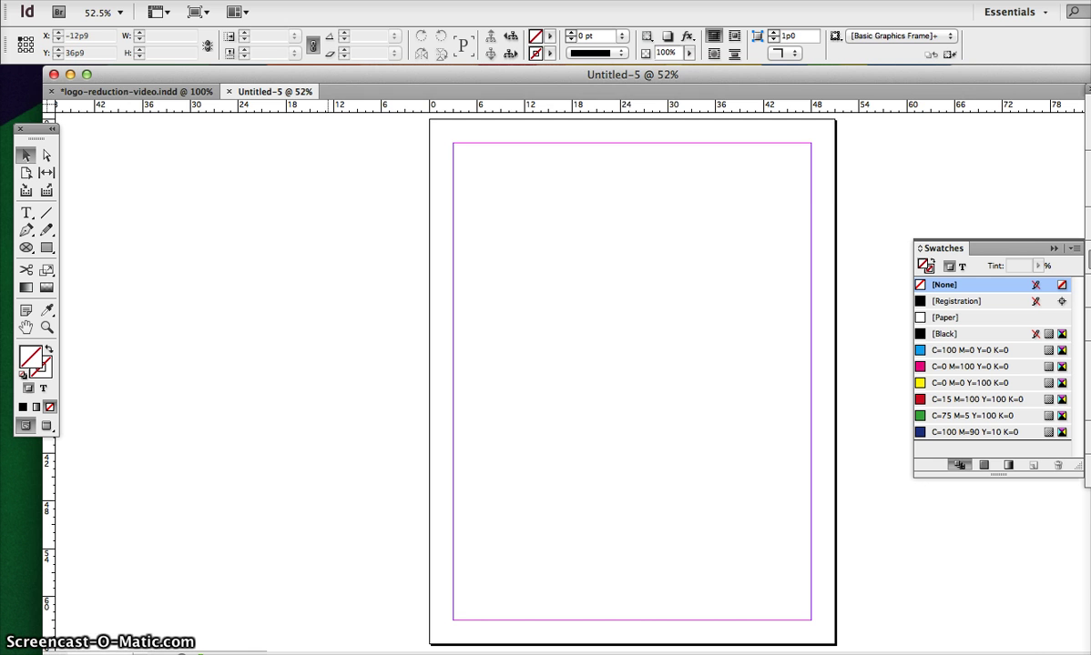
pyautogui.click(145, 93)
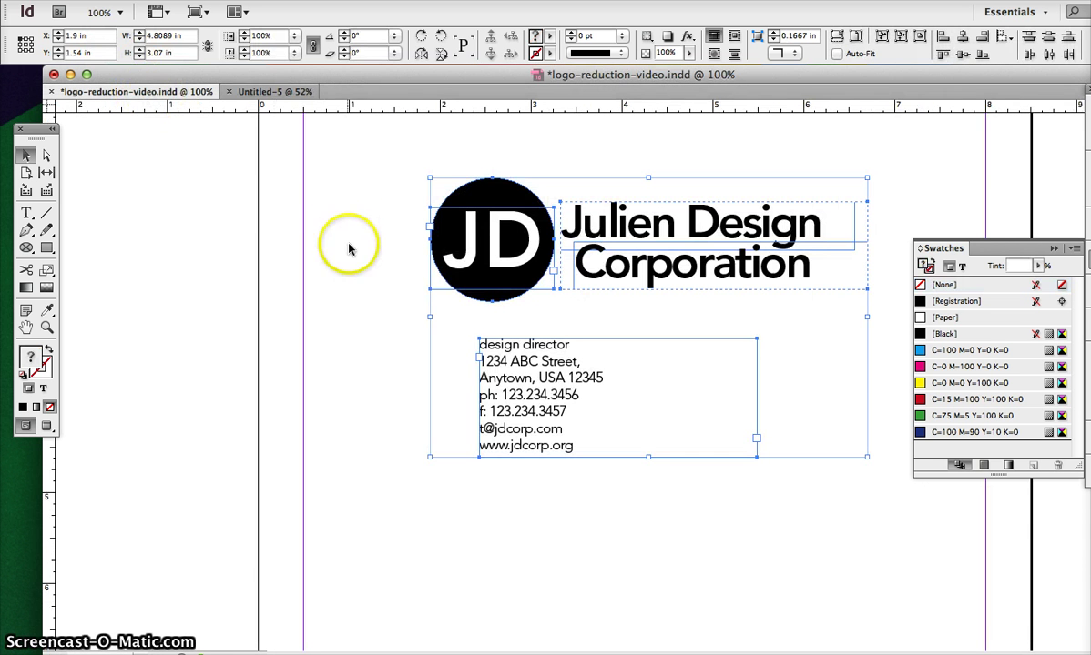
pyautogui.click(488, 193)
pyautogui.click(471, 239)
pyautogui.click(613, 216)
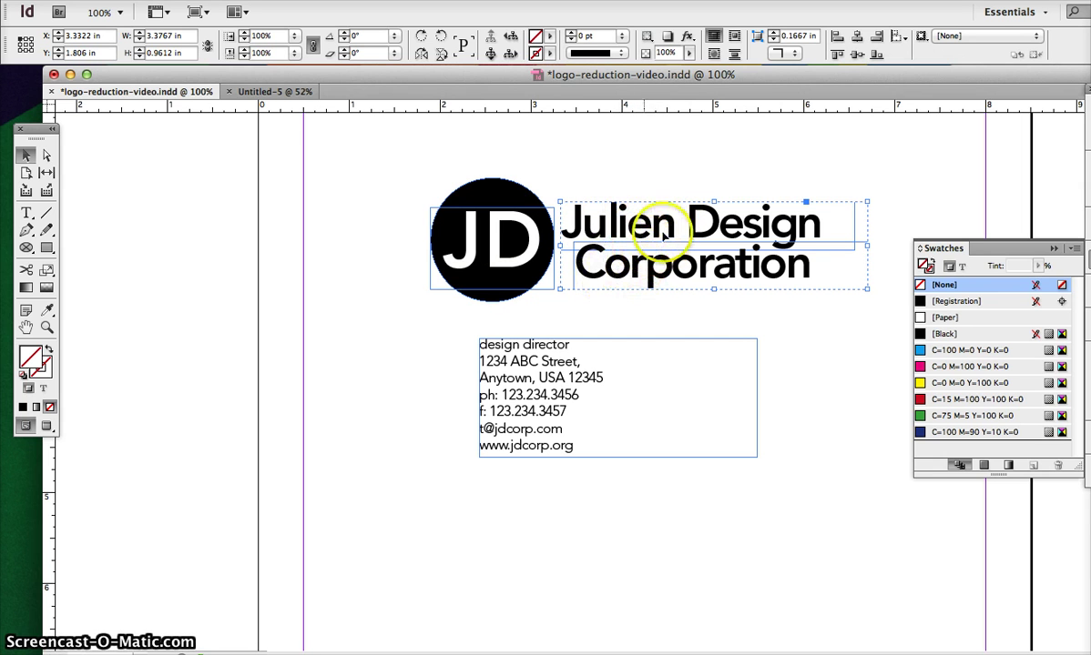
pyautogui.click(561, 388)
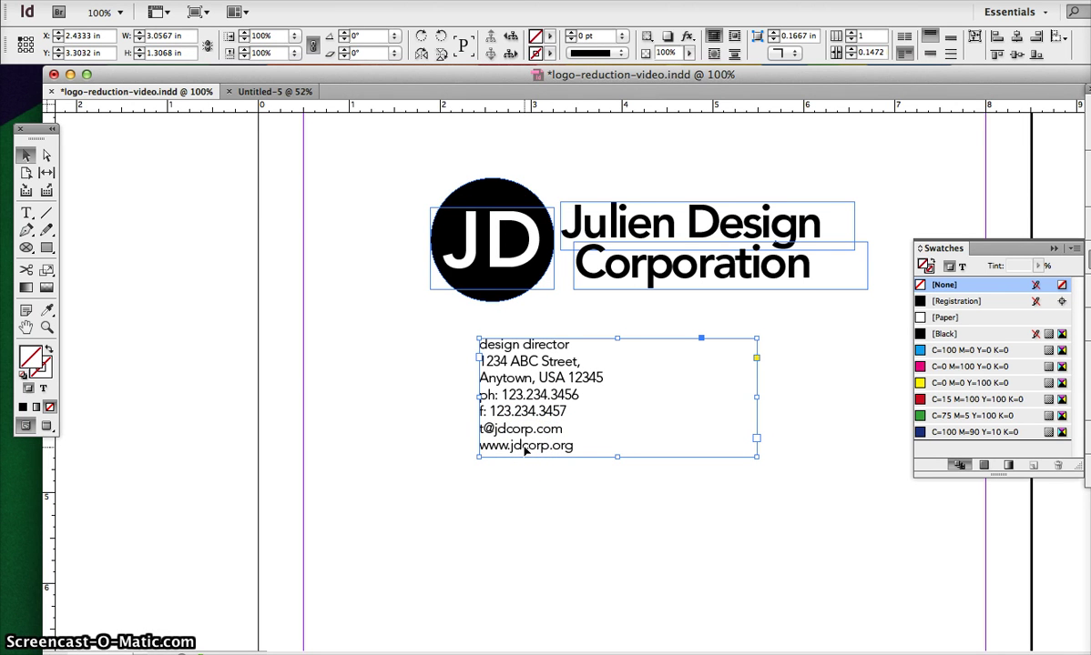
pyautogui.click(268, 92)
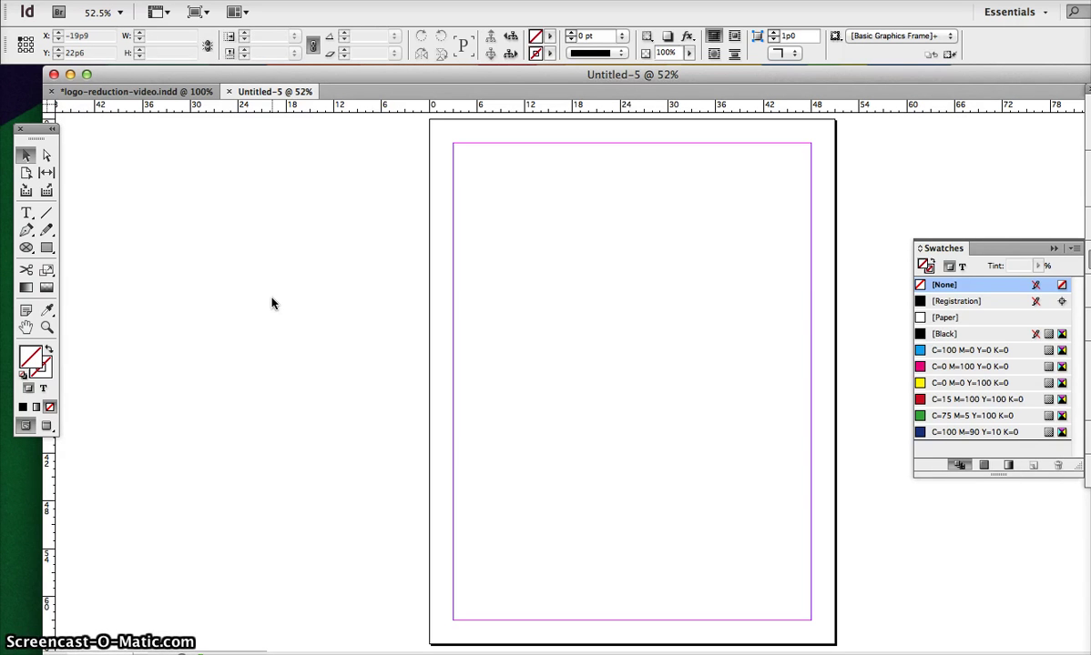
# Start a new rectangle with the Rectangle tool, then cancel its size dialog without creating it
pyautogui.click(48, 248)
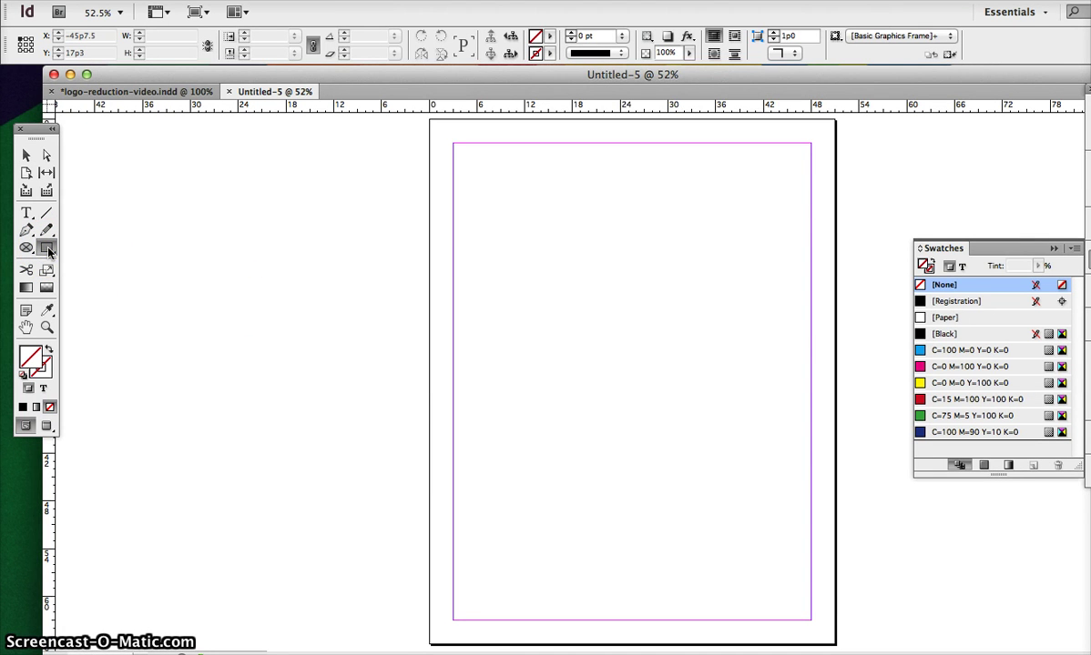
pyautogui.click(328, 239)
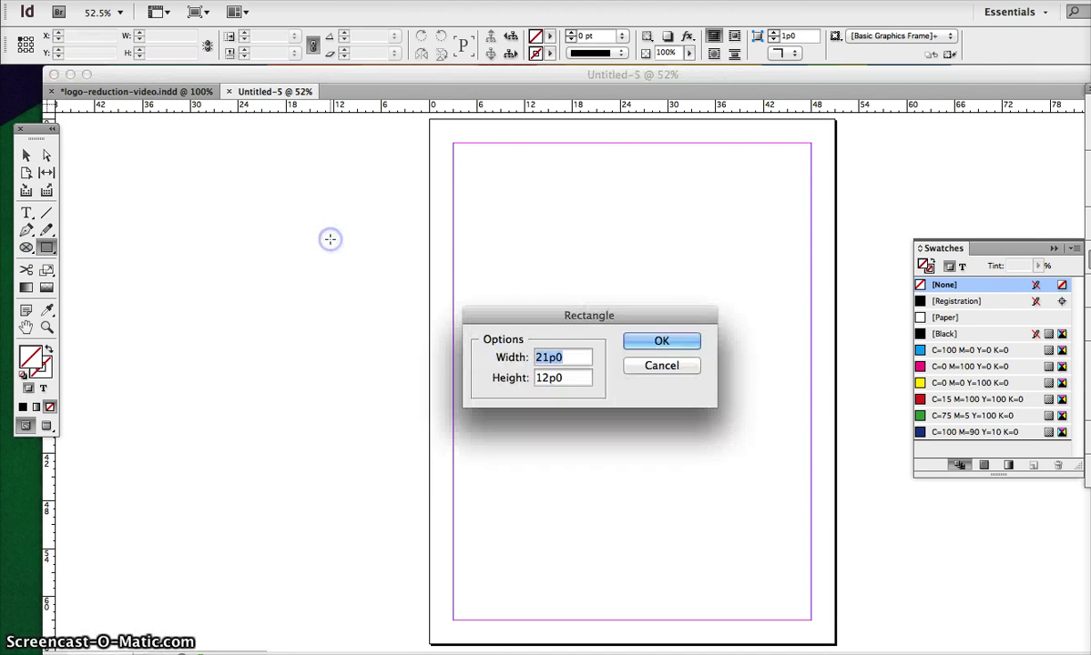
pyautogui.click(648, 365)
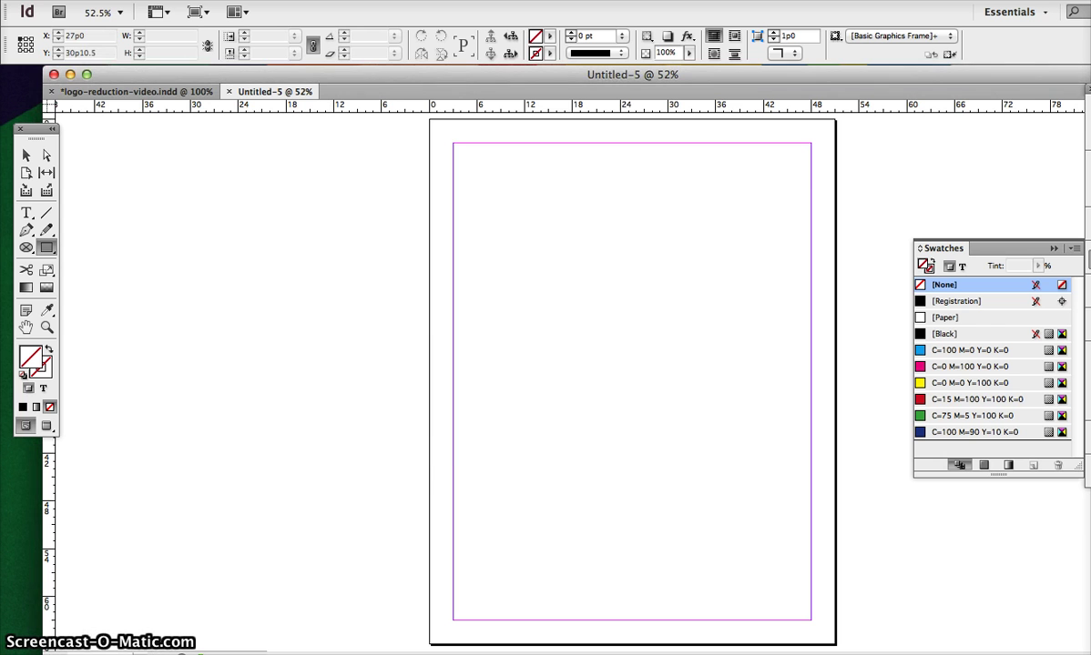
# Set both horizontal and vertical ruler units to Inches in Units & Increments preferences
pyautogui.click(69, 0)
pyautogui.moveTo(98, 41)
pyautogui.click(264, 137)
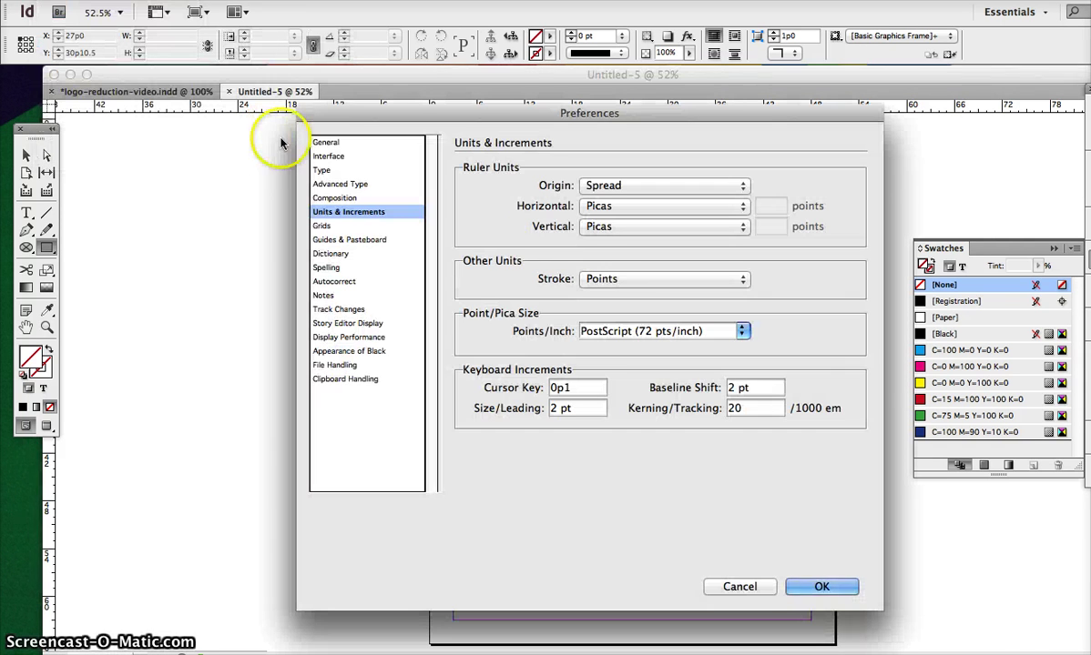
pyautogui.click(635, 207)
pyautogui.click(636, 220)
pyautogui.click(623, 227)
pyautogui.click(624, 241)
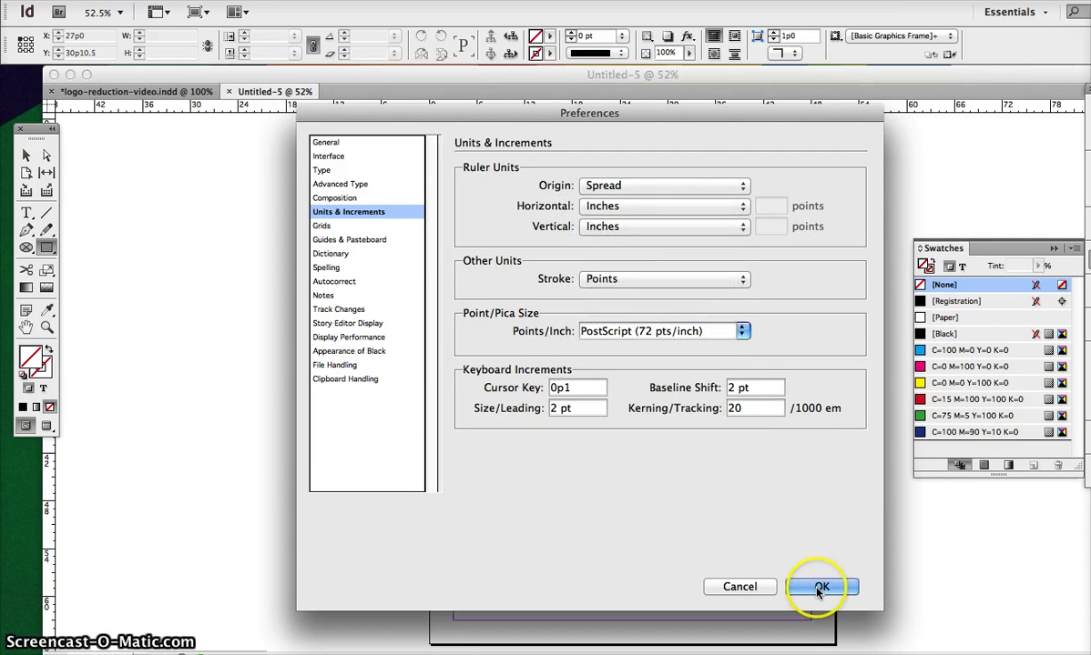
pyautogui.click(817, 590)
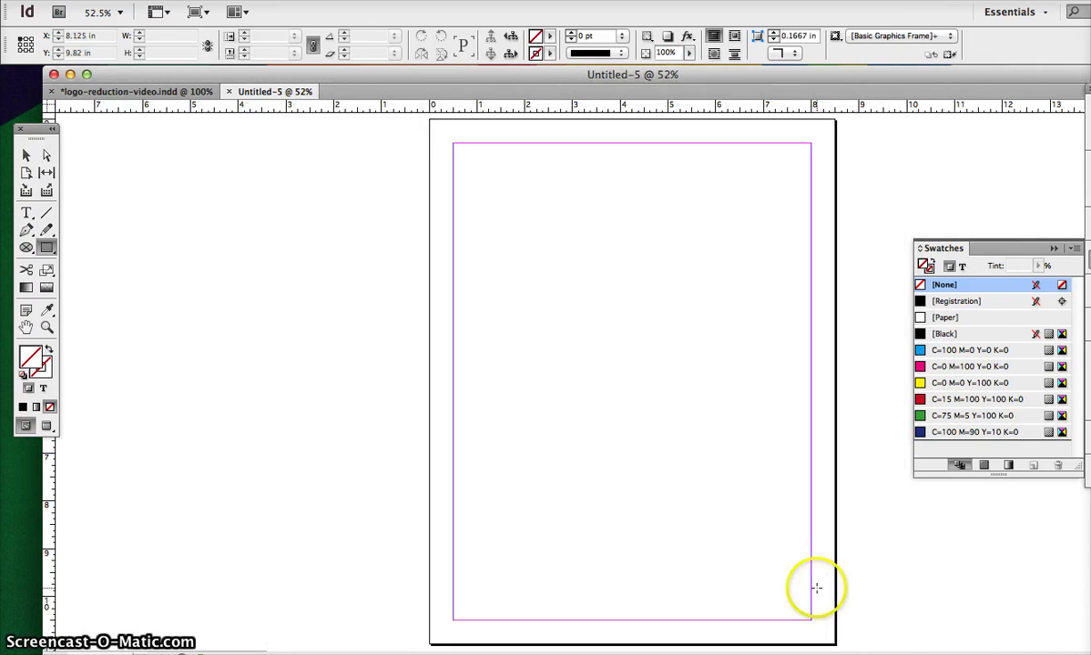
# Create a 3.5 × 2 in rectangle on the pasteboard and give it a black stroke
pyautogui.click(310, 228)
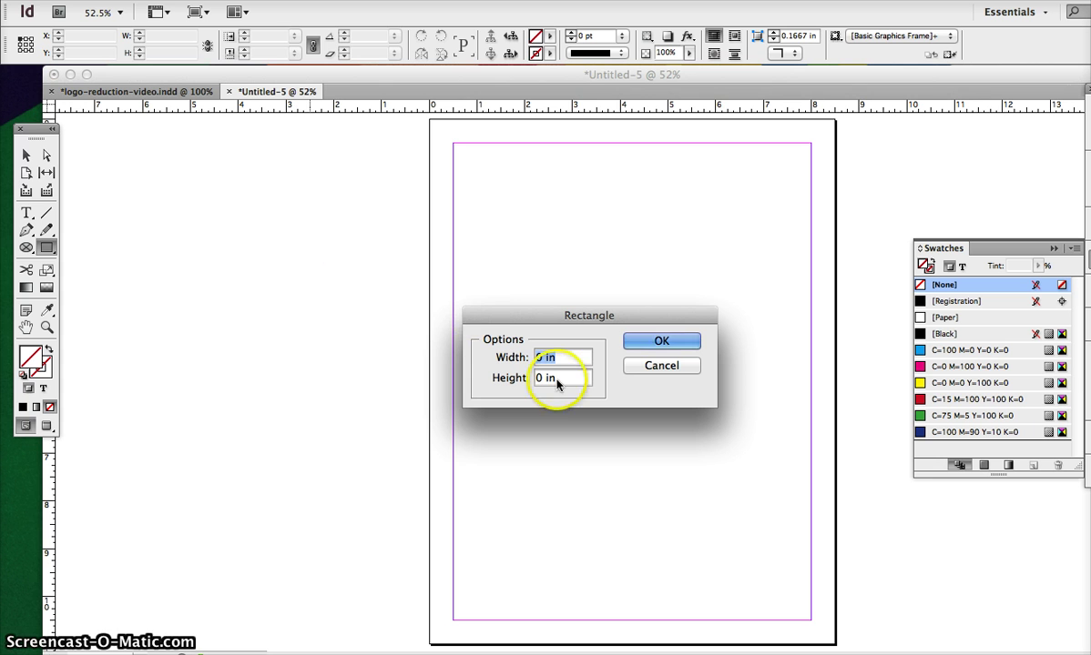
pyautogui.write('3.5')
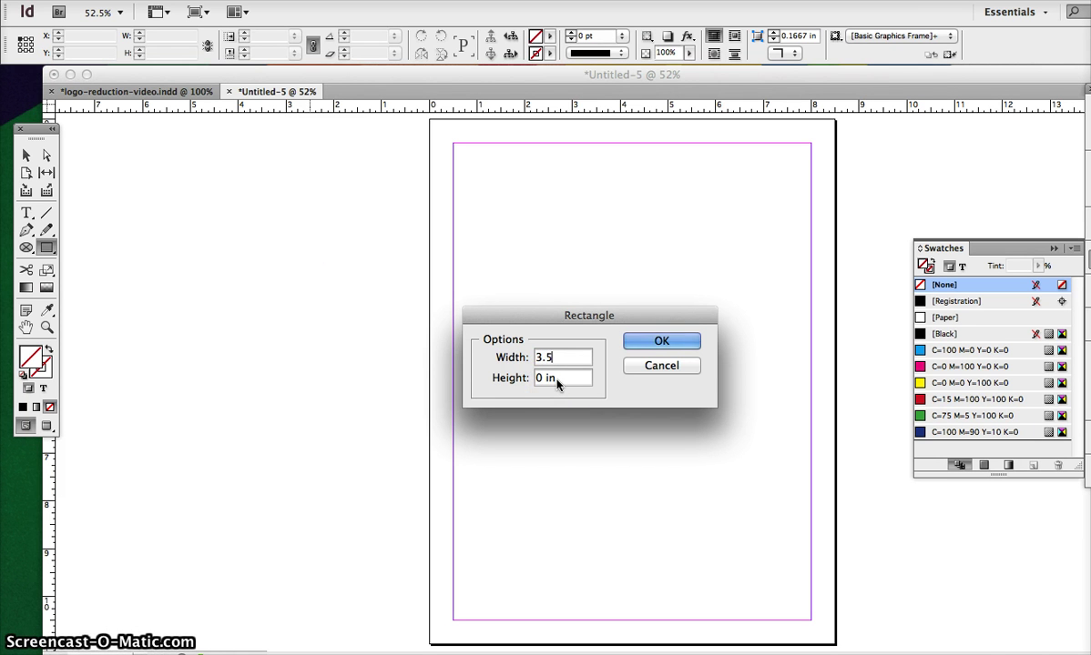
pyautogui.press('Tab')
pyautogui.write('2')
pyautogui.press('Return')
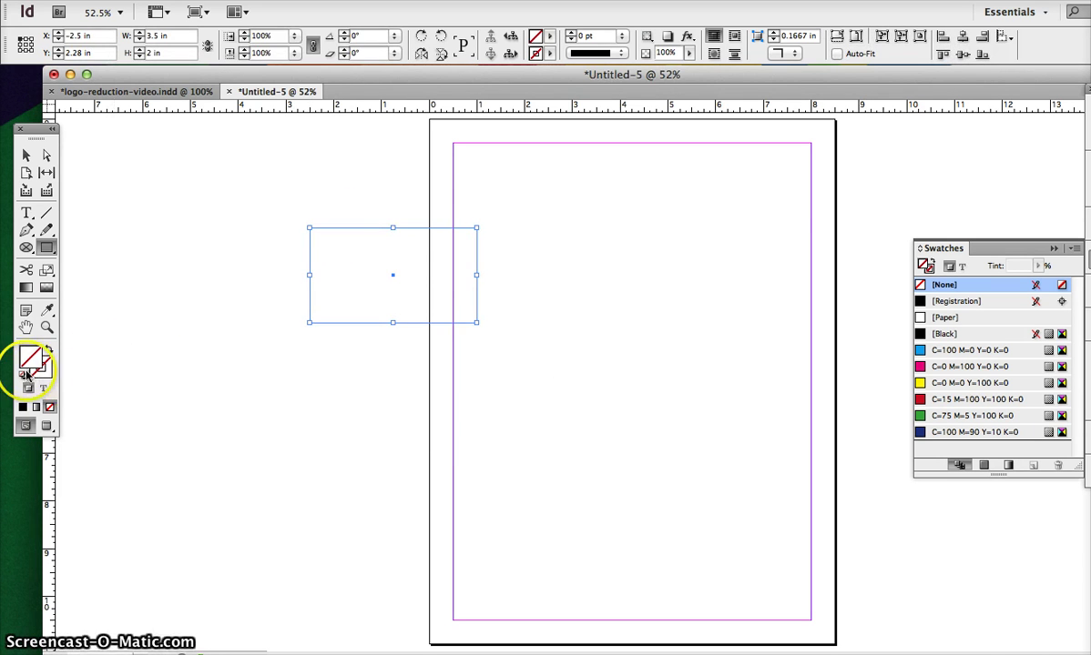
pyautogui.click(23, 374)
# Move the rectangle onto the page near the top and delete the margin-sized frame
pyautogui.click(26, 156)
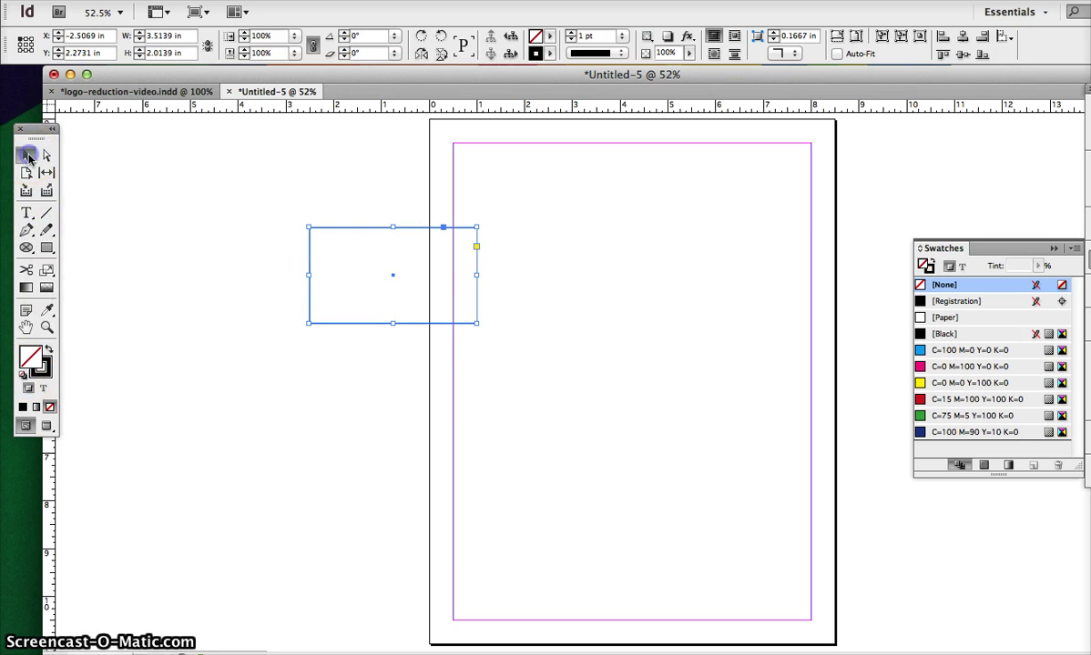
pyautogui.click(394, 286)
pyautogui.moveTo(394, 278); pyautogui.dragTo(635, 252)
pyautogui.click(625, 324)
pyautogui.press('Delete')
# In the logo document, select the JD logo and contact text together
pyautogui.click(142, 92)
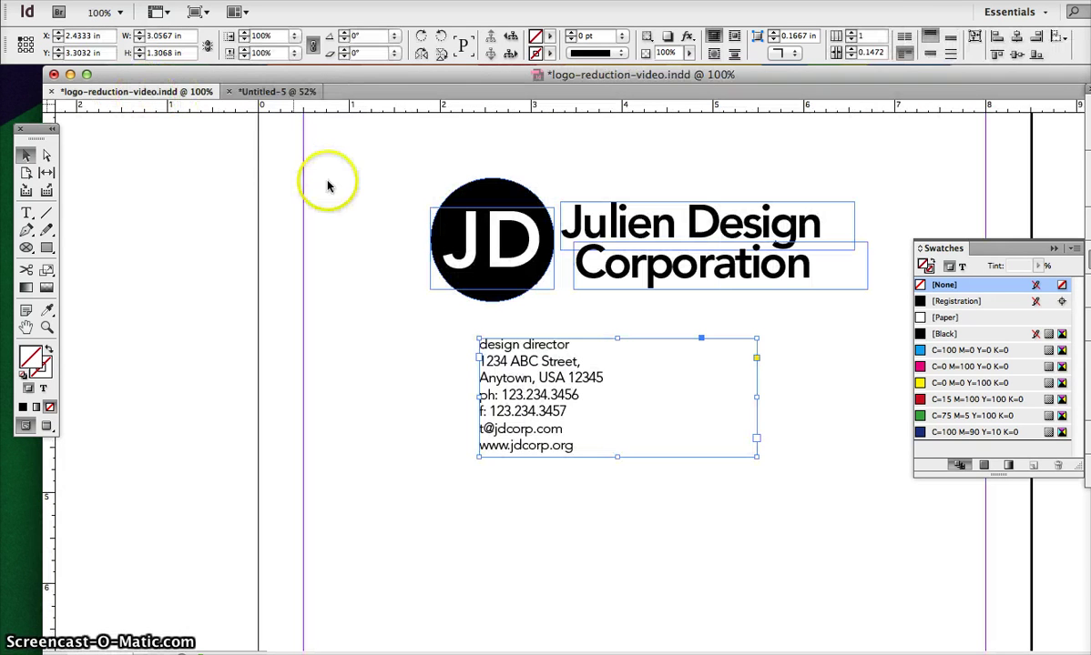
pyautogui.click(392, 176)
pyautogui.moveTo(496, 246); pyautogui.dragTo(875, 500)
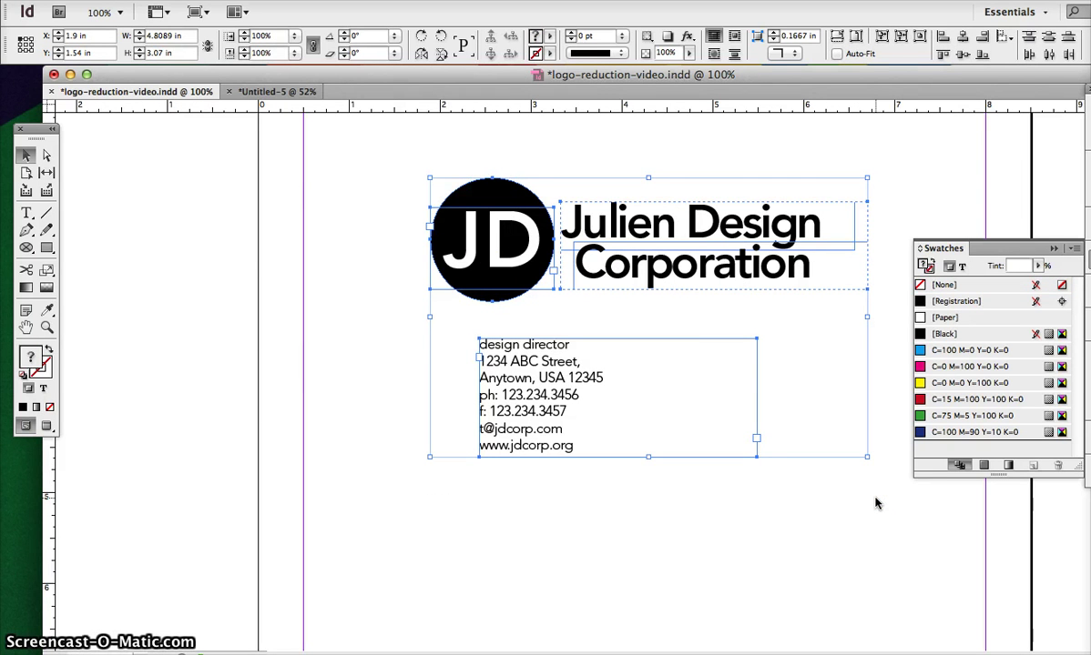
# Paste the logo and contact text into Untitled-5 below the rectangle and zoom in
pyautogui.click(267, 92)
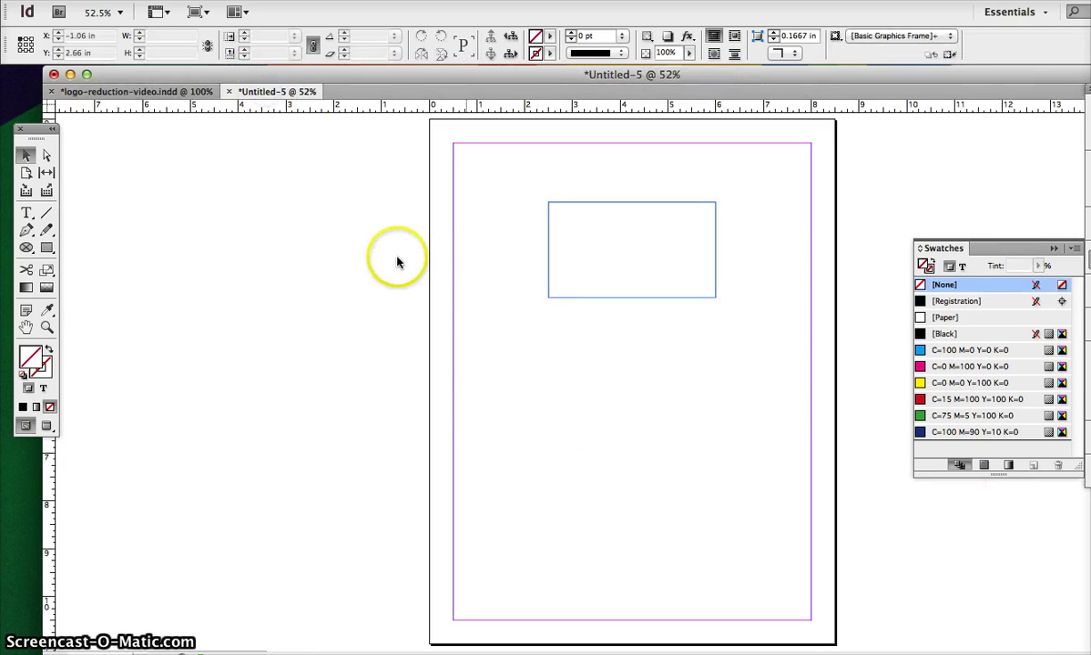
pyautogui.click(608, 479)
pyautogui.press('cmd+v')
pyautogui.moveTo(557, 341); pyautogui.dragTo(580, 426)
pyautogui.press('cmd+=')
pyautogui.scroll(3, 518, 416)
pyautogui.scroll(3, 519, 417)
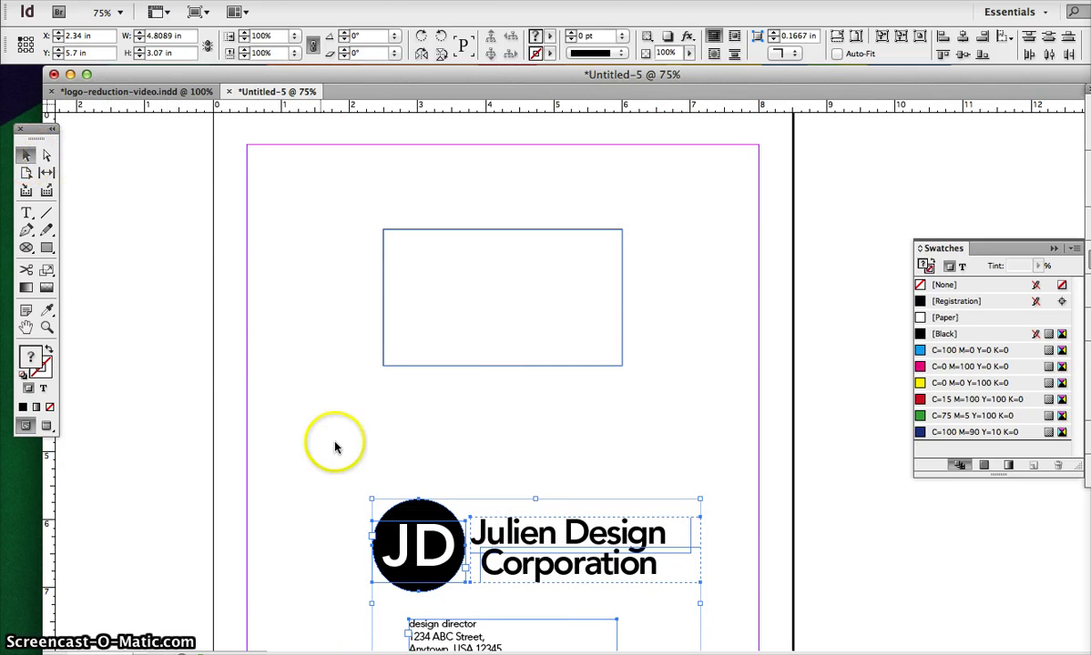
# Select the JD circle and wordmark together and move them up toward the rectangle
pyautogui.doubleClick(419, 521)
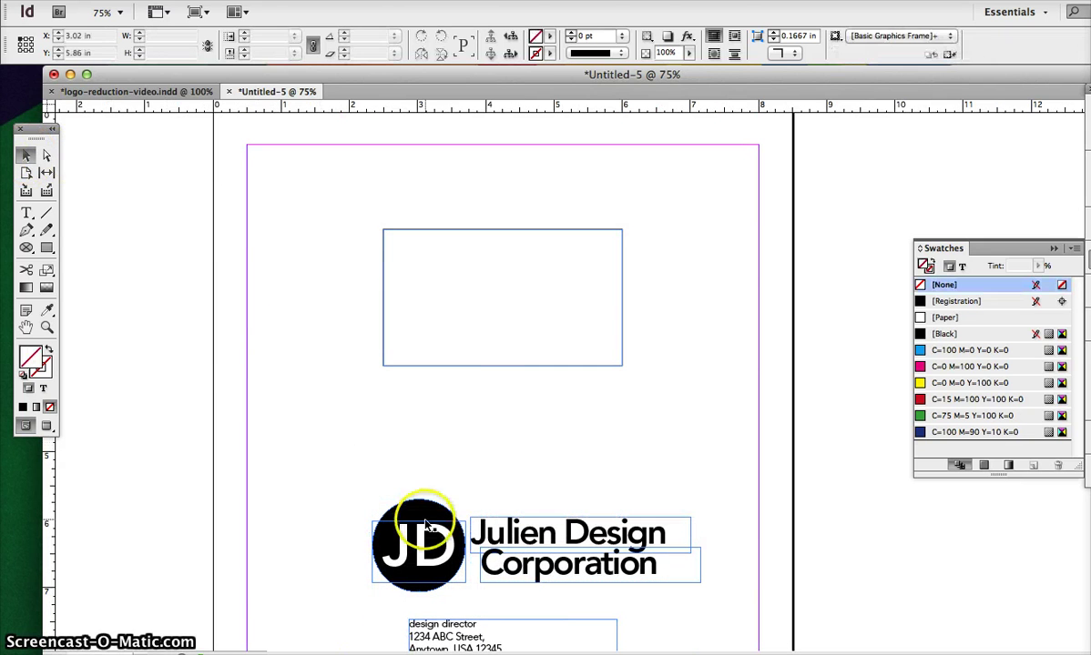
pyautogui.click(363, 489)
pyautogui.scroll(-3, 362, 487)
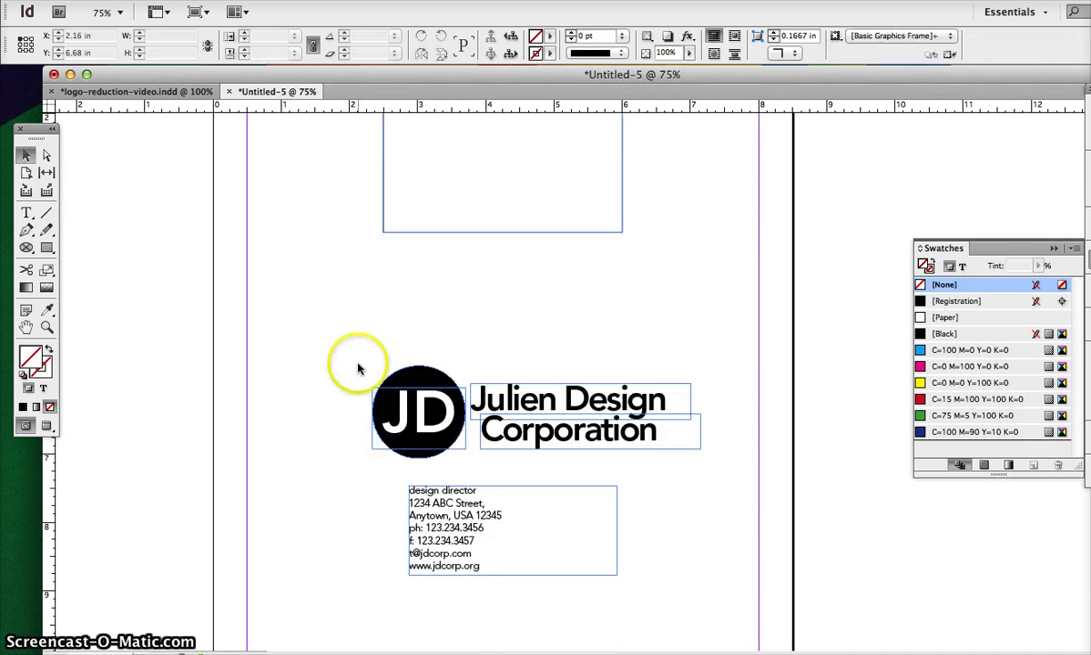
pyautogui.moveTo(355, 361); pyautogui.dragTo(716, 472)
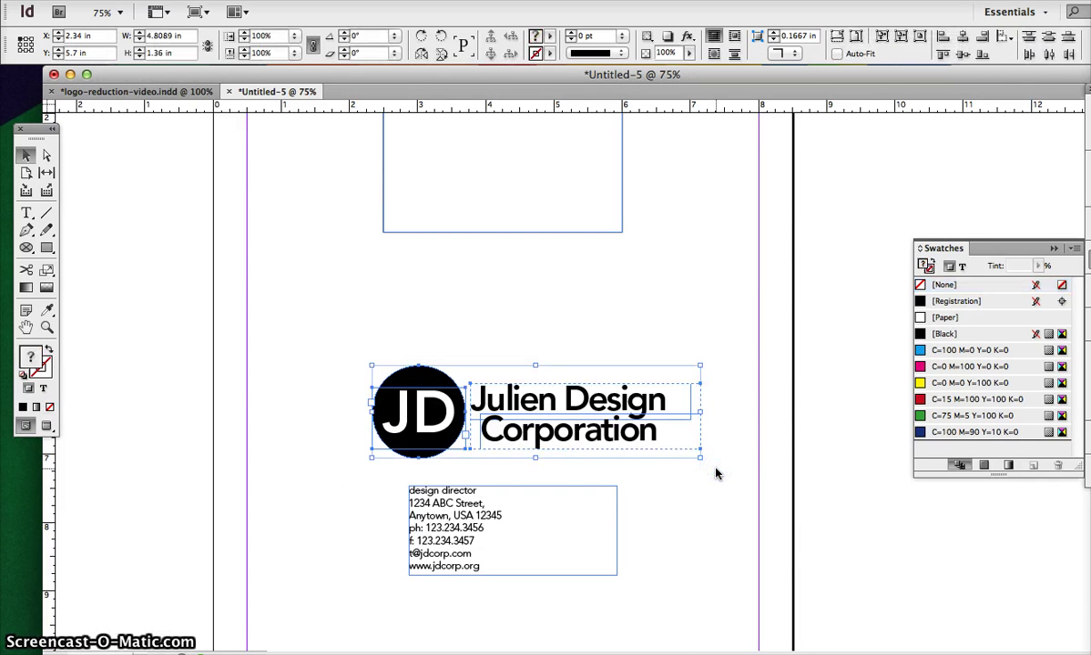
pyautogui.scroll(3, 716, 472)
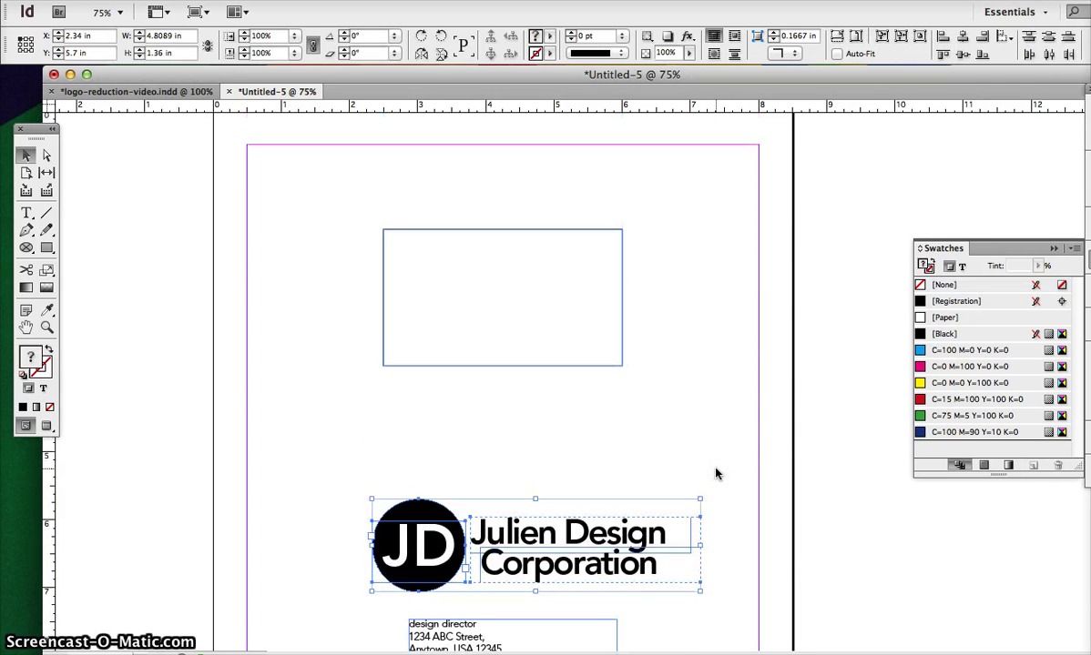
pyautogui.scroll(-1, 715, 473)
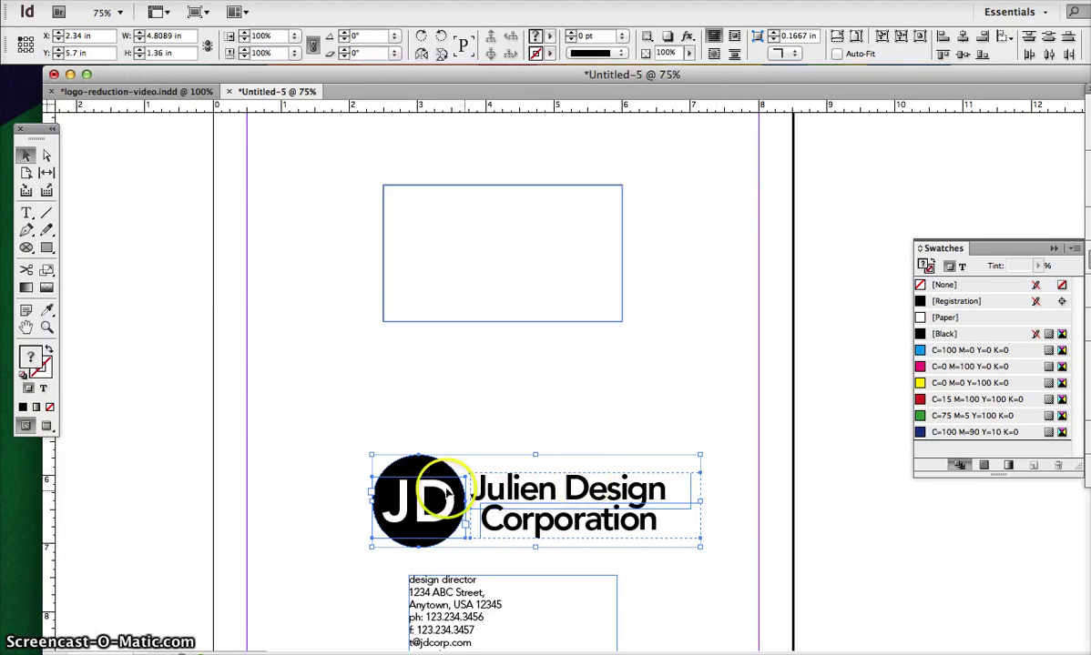
pyautogui.moveTo(427, 485); pyautogui.dragTo(419, 420)
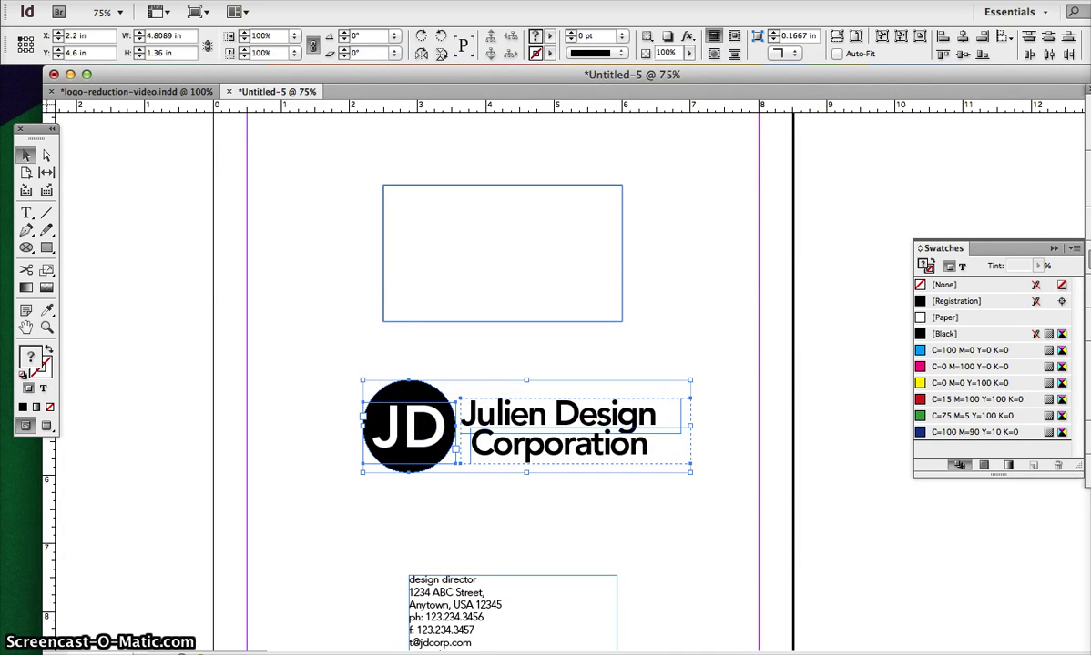
# Group the JD circle with the wordmark and shift the group left and up
pyautogui.click(287, 0)
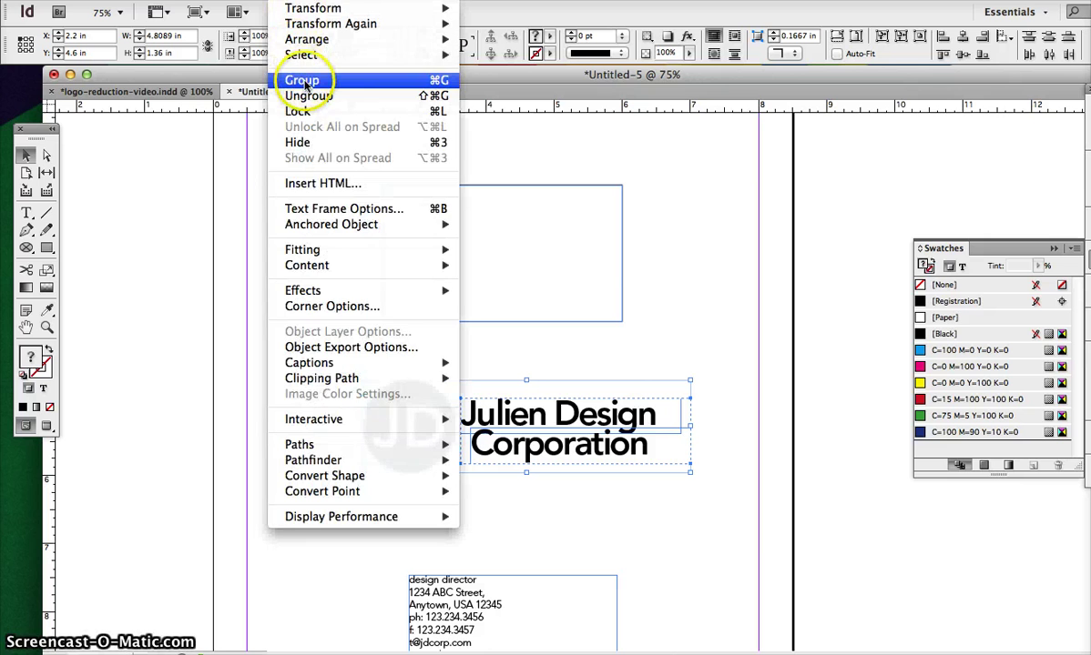
pyautogui.click(305, 81)
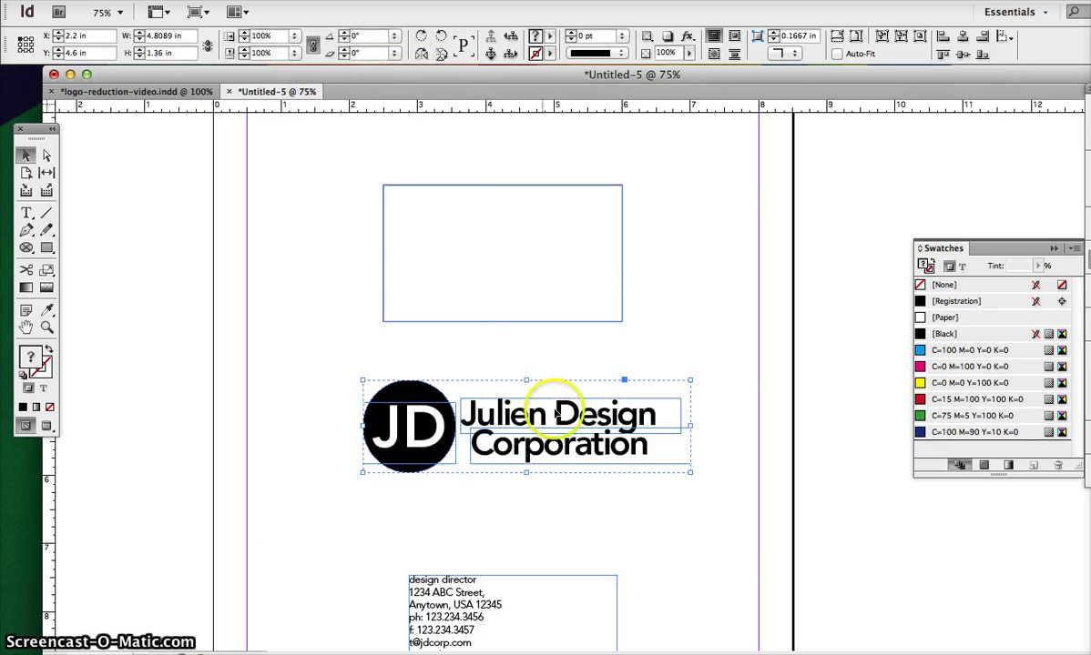
pyautogui.moveTo(564, 429); pyautogui.dragTo(596, 393)
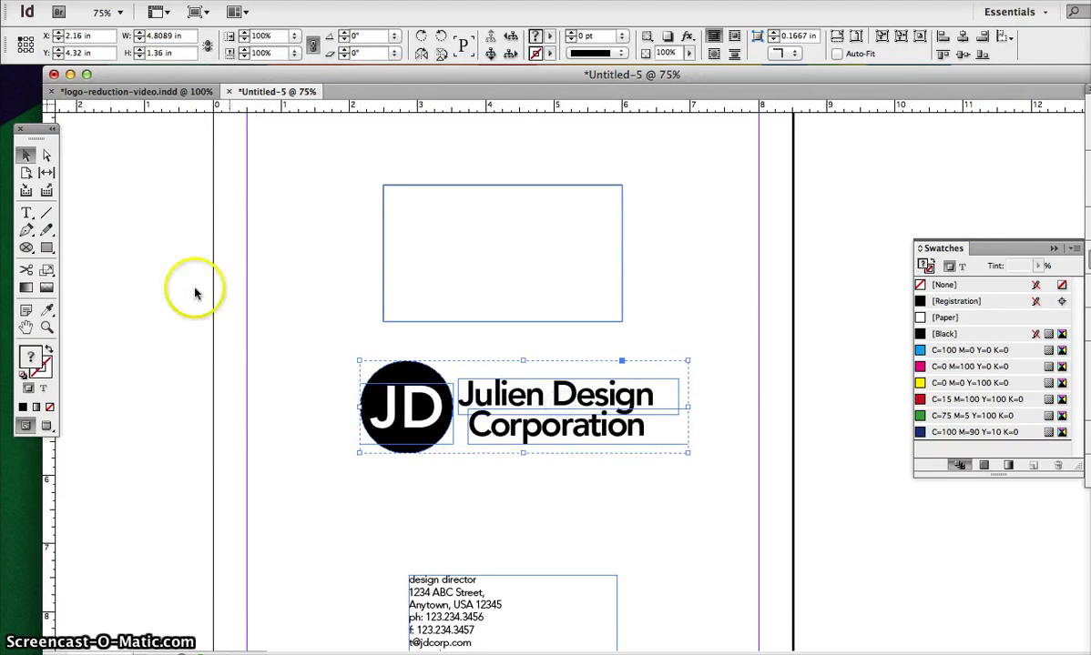
# Scale the JD logo group proportionally to 70% and drag it into the top card frame
pyautogui.doubleClick(46, 271)
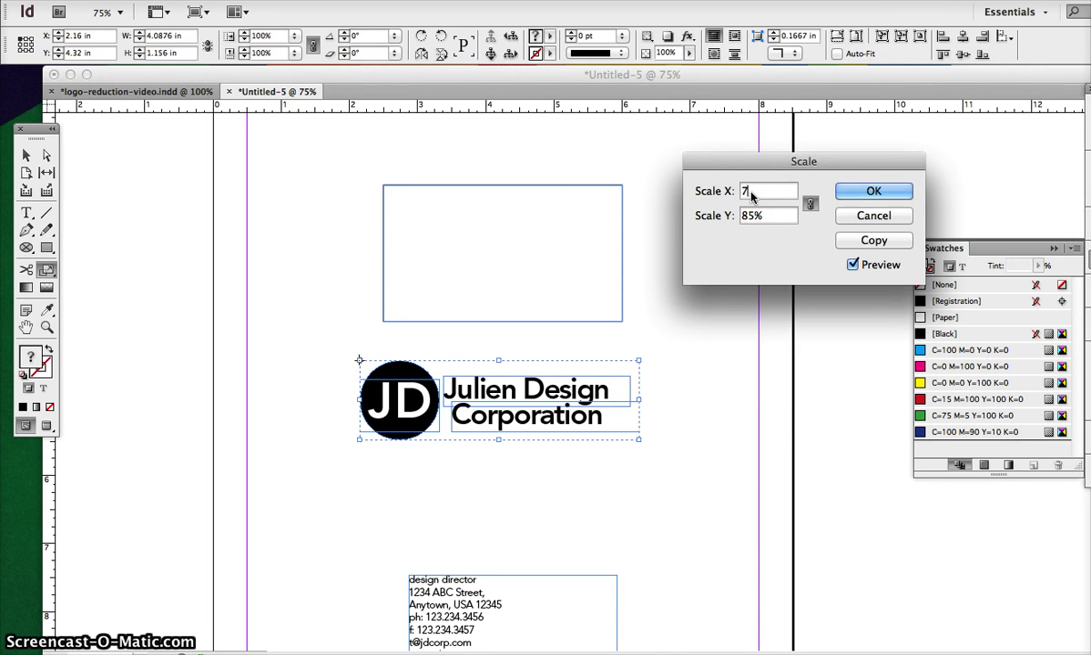
pyautogui.click(757, 219)
pyautogui.click(809, 205)
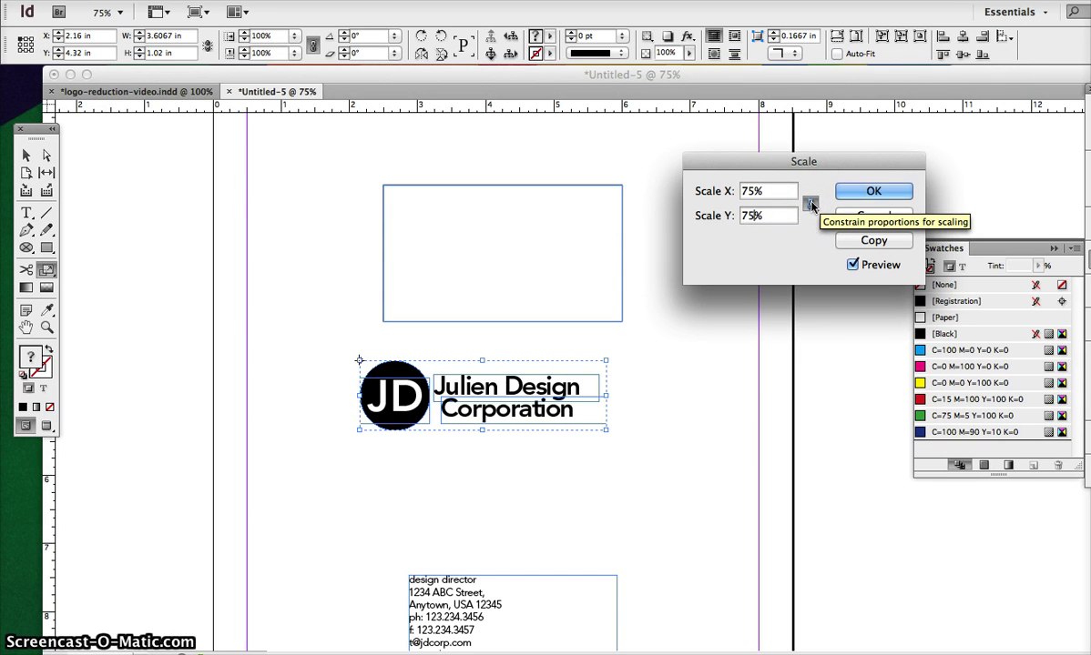
pyautogui.click(755, 214)
pyautogui.click(750, 192)
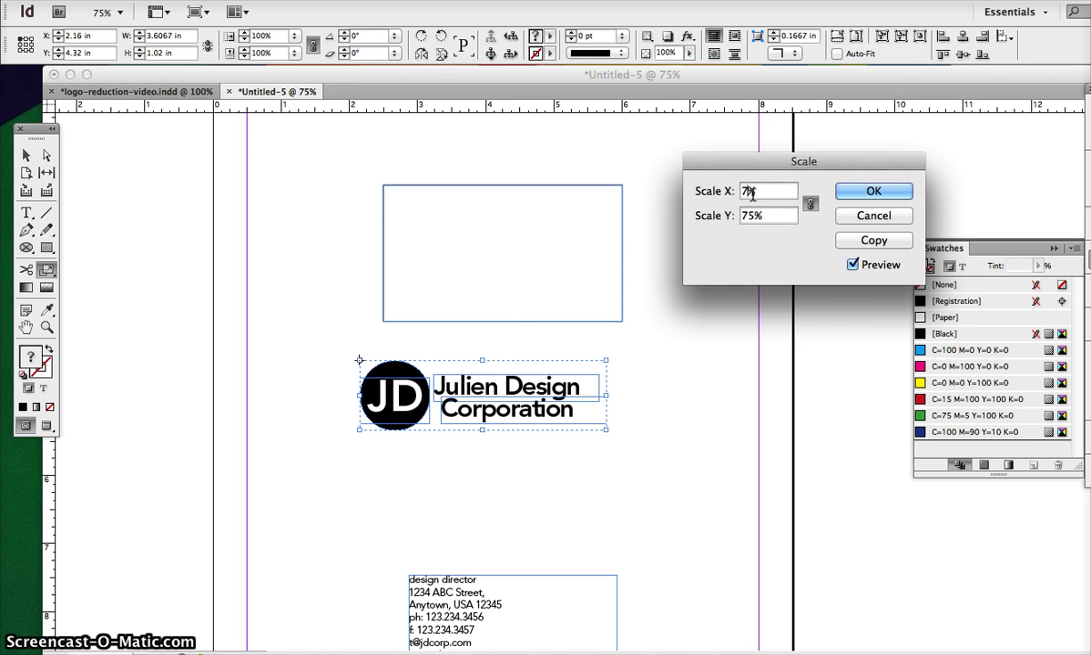
pyautogui.click(754, 218)
pyautogui.press('BackSpace')
pyautogui.write('0')
pyautogui.click(864, 191)
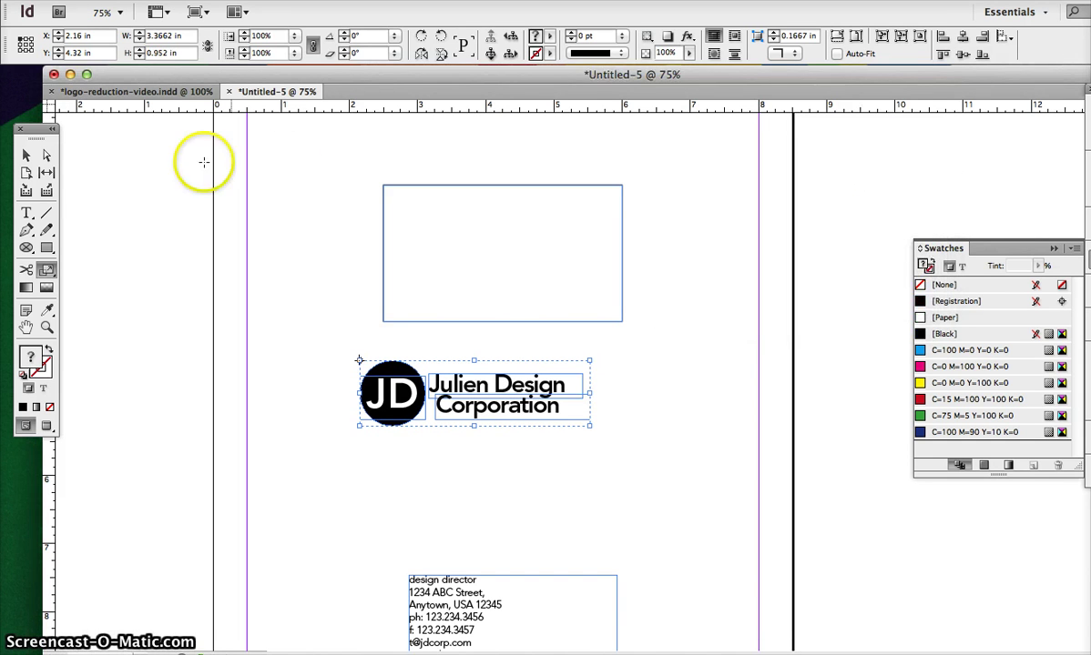
pyautogui.click(27, 156)
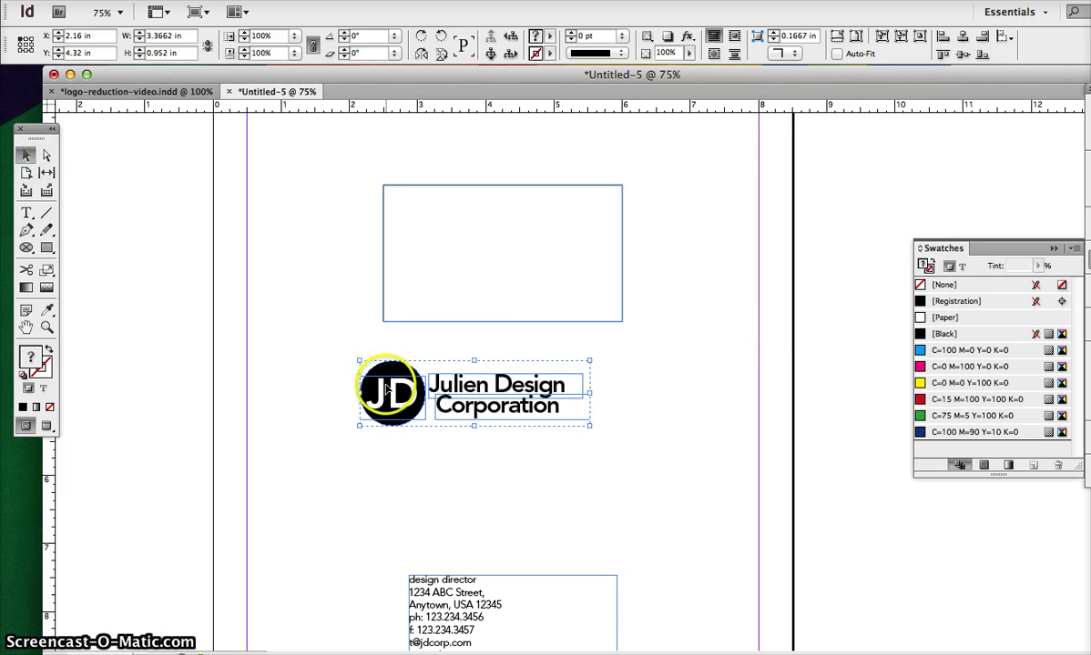
pyautogui.moveTo(386, 386); pyautogui.dragTo(448, 261)
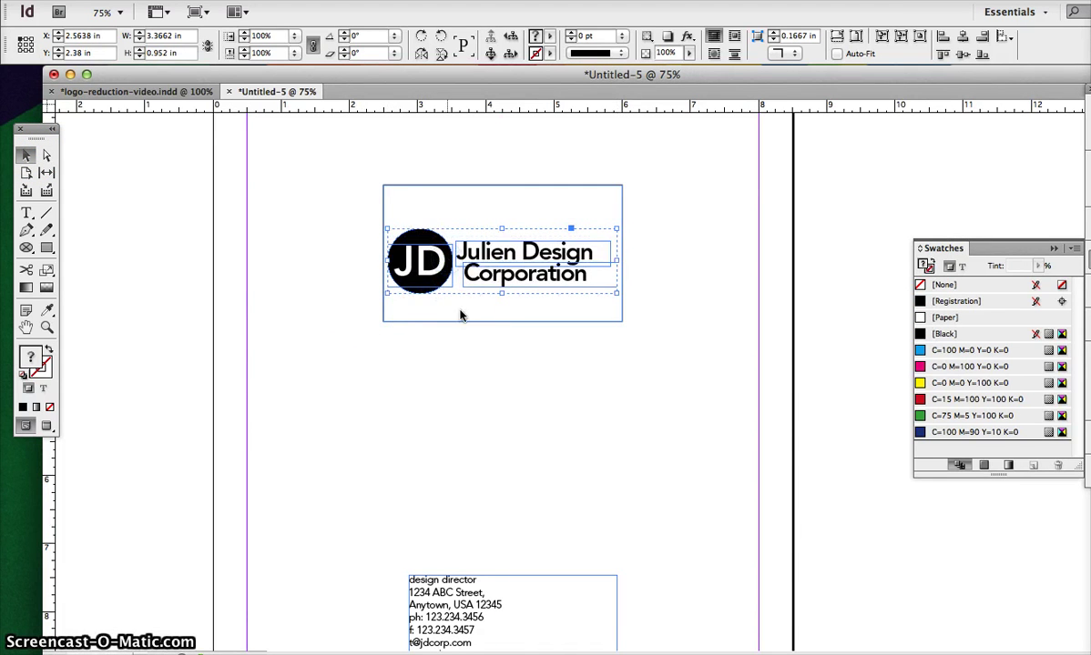
# Rescale the JD logo group to 80% horizontally and vertically
pyautogui.doubleClick(42, 268)
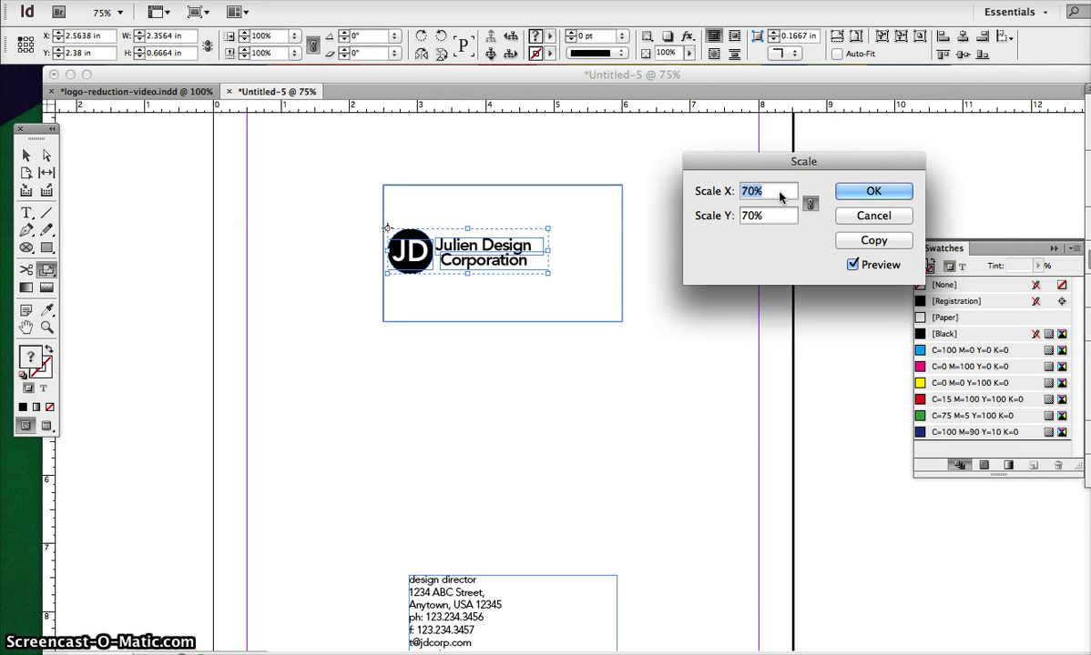
pyautogui.write('90')
pyautogui.click(771, 215)
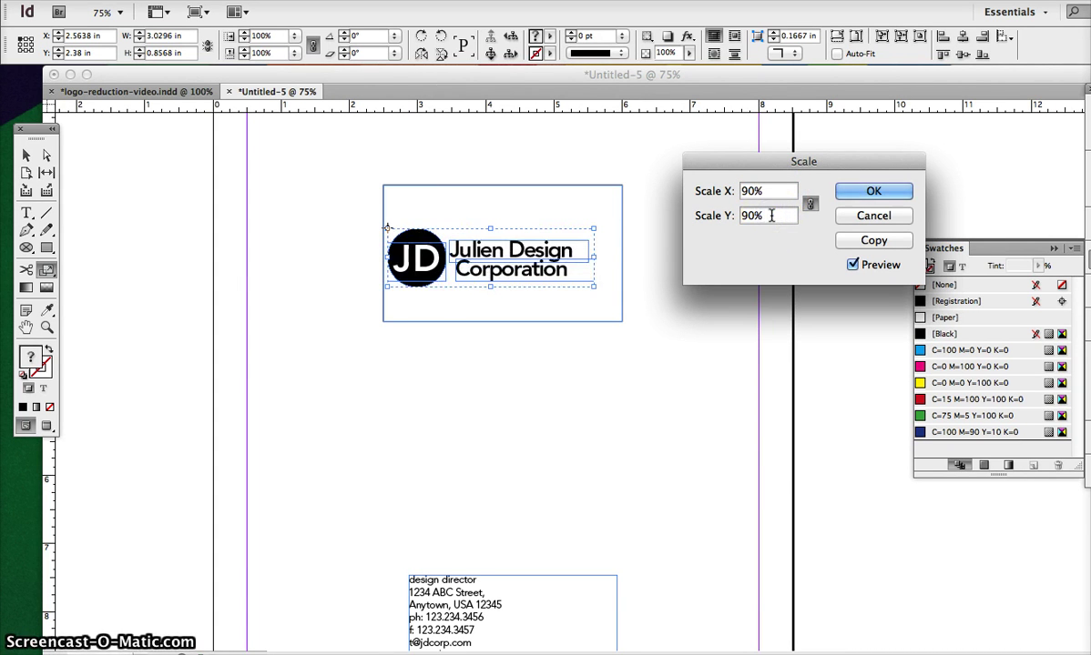
pyautogui.click(745, 193)
pyautogui.press('BackSpace')
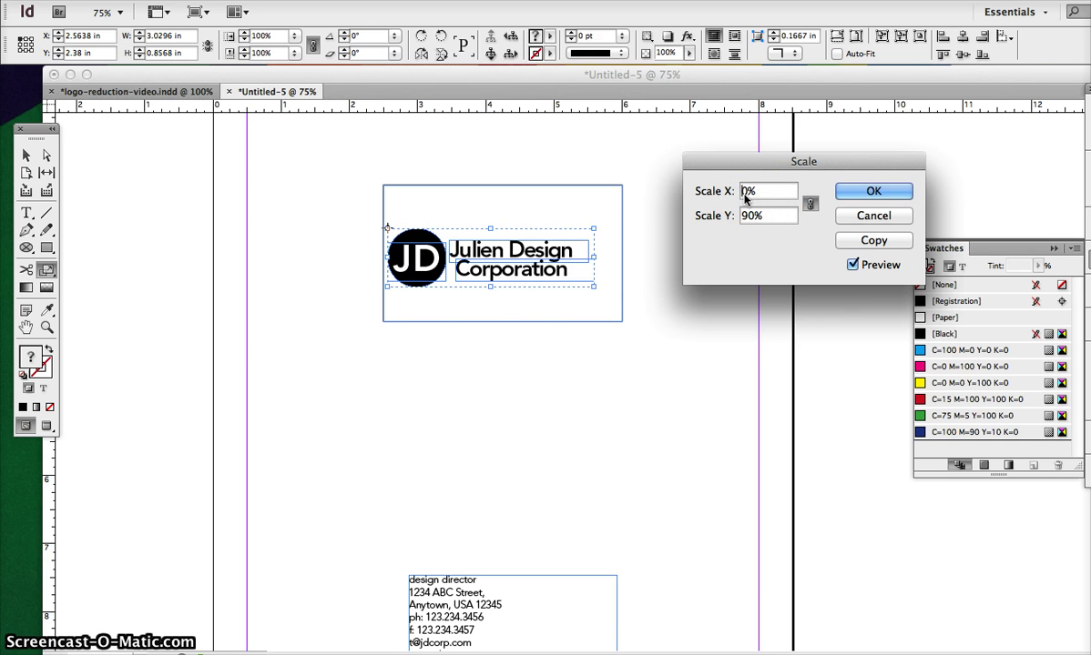
pyautogui.write('8')
pyautogui.click(771, 216)
pyautogui.click(860, 192)
# Shift the logo right and nudge it until it is centred in the card frame
pyautogui.click(27, 155)
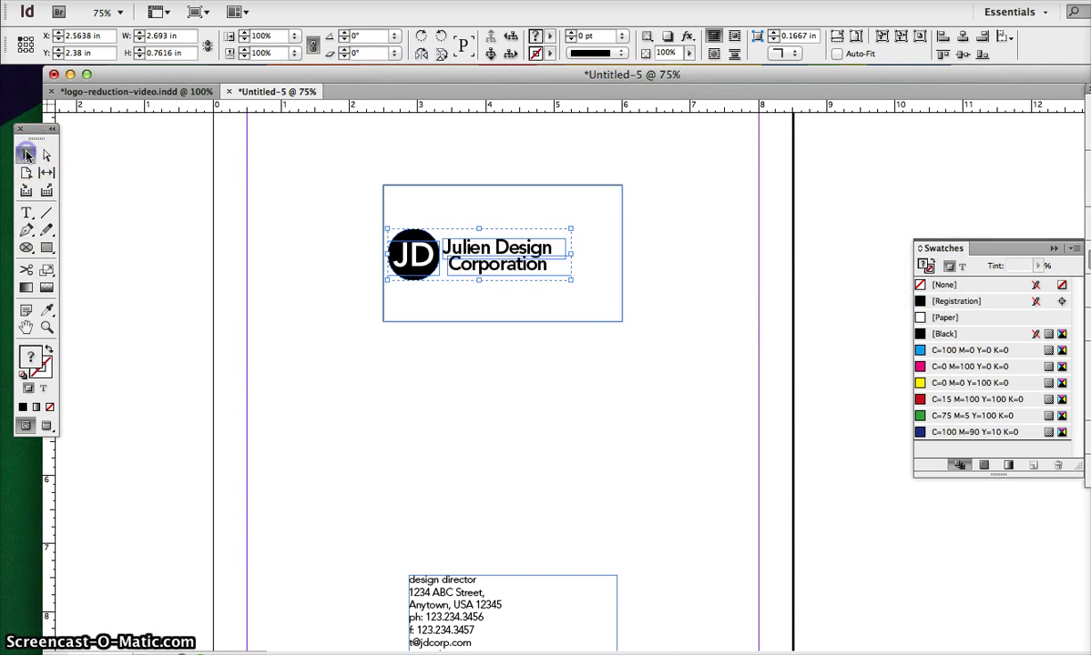
pyautogui.moveTo(435, 262); pyautogui.dragTo(457, 265)
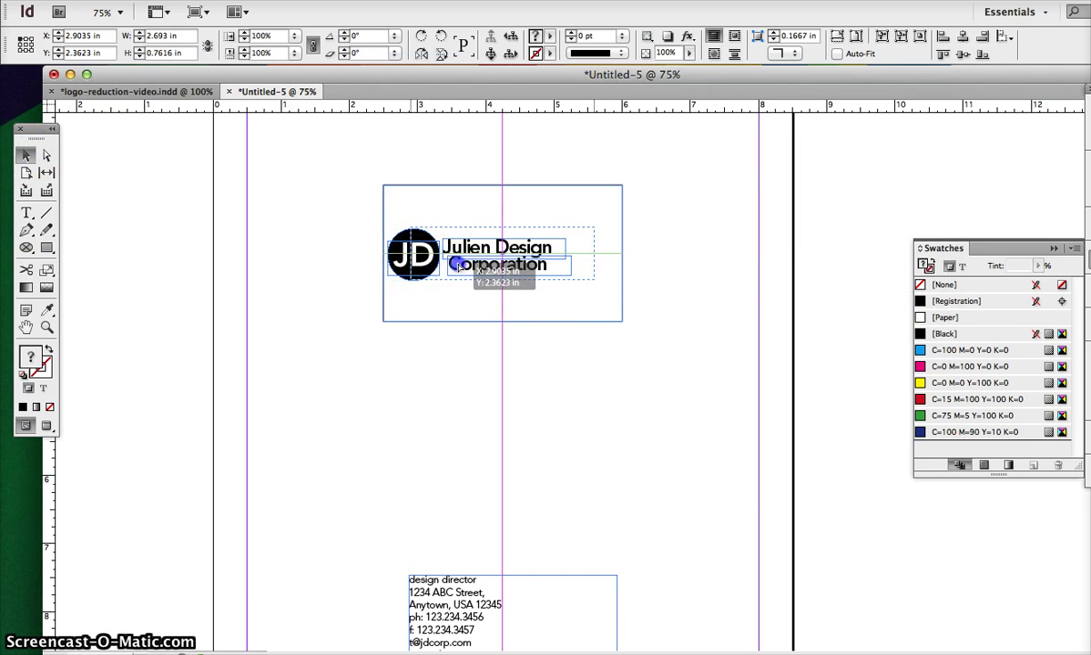
pyautogui.moveTo(459, 264); pyautogui.dragTo(482, 264)
pyautogui.press('Right')
pyautogui.press('Right')
pyautogui.click(483, 368)
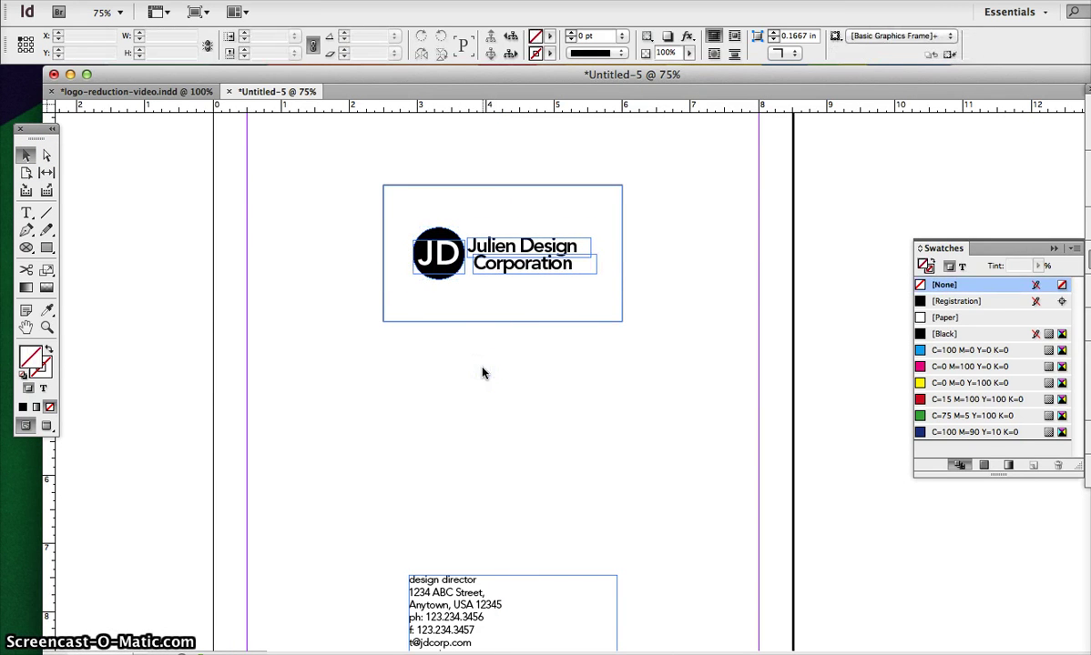
# Hide frame edges from the View > Extras menu
pyautogui.click(392, 2)
pyautogui.moveTo(455, 269)
pyautogui.click(615, 270)
pyautogui.click(603, 346)
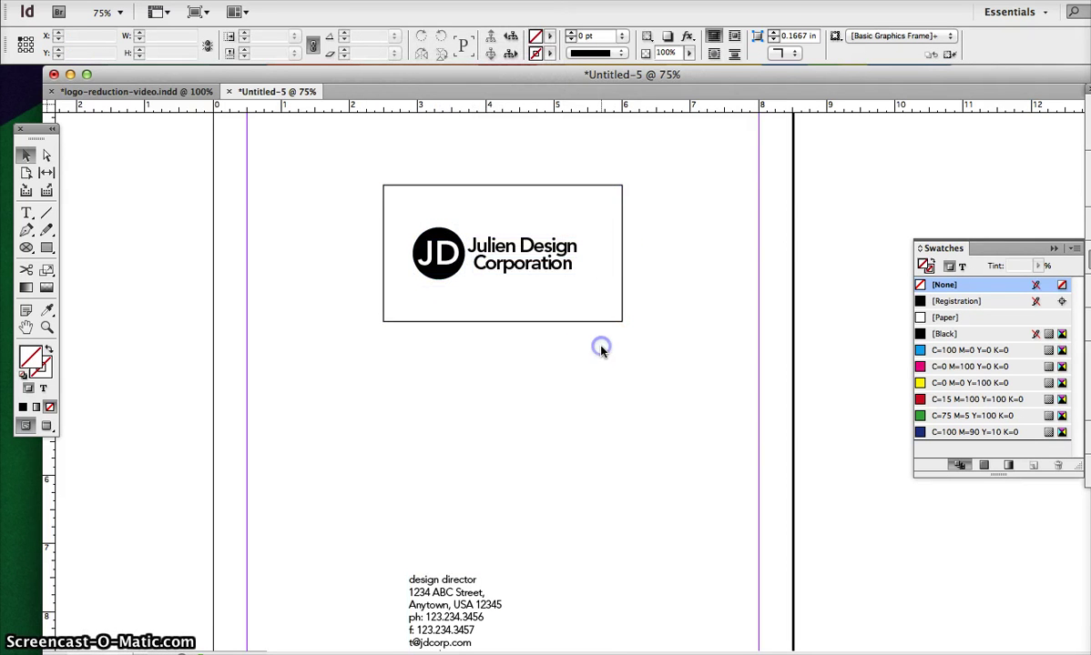
pyautogui.click(621, 346)
# Duplicate the card frame and place the copy below the first card
pyautogui.click(583, 322)
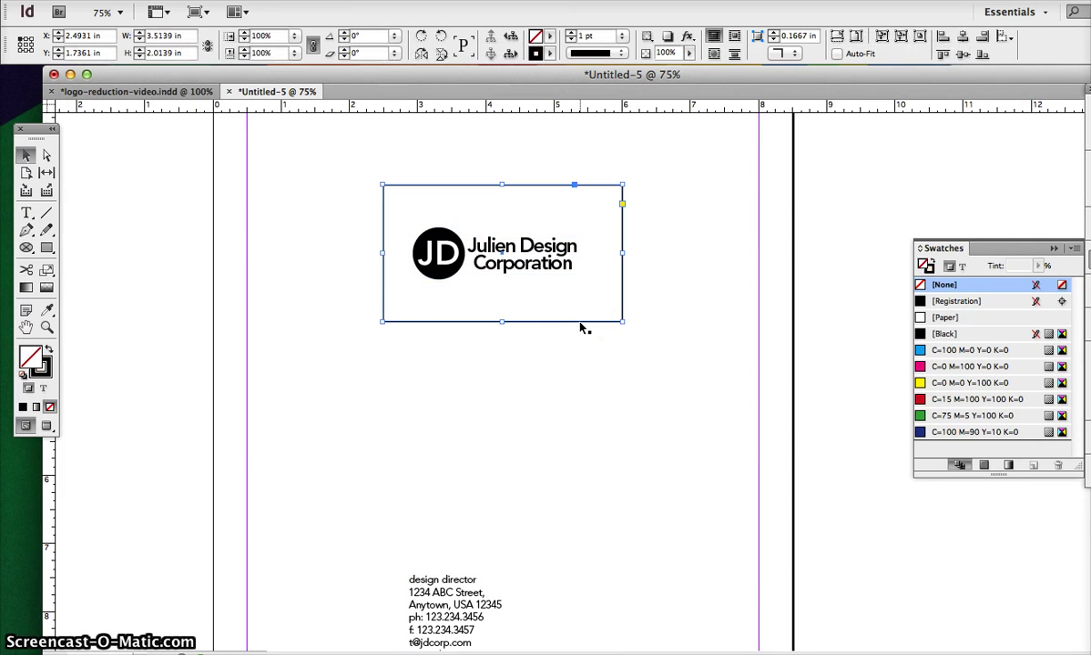
pyautogui.press('super+c')
pyautogui.press('super+v')
pyautogui.click(575, 329)
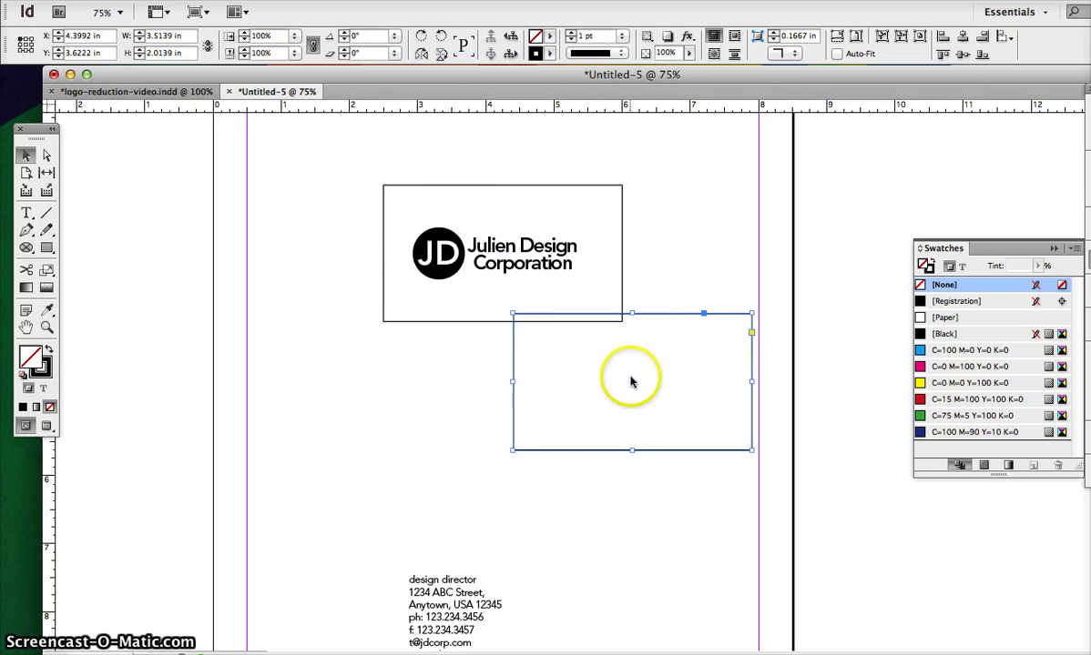
pyautogui.moveTo(633, 377); pyautogui.dragTo(383, 451)
# Move the address text into the second card frame and set it to 8 pt
pyautogui.click(412, 593)
pyautogui.moveTo(420, 596); pyautogui.dragTo(457, 398)
pyautogui.tripleClick(458, 415)
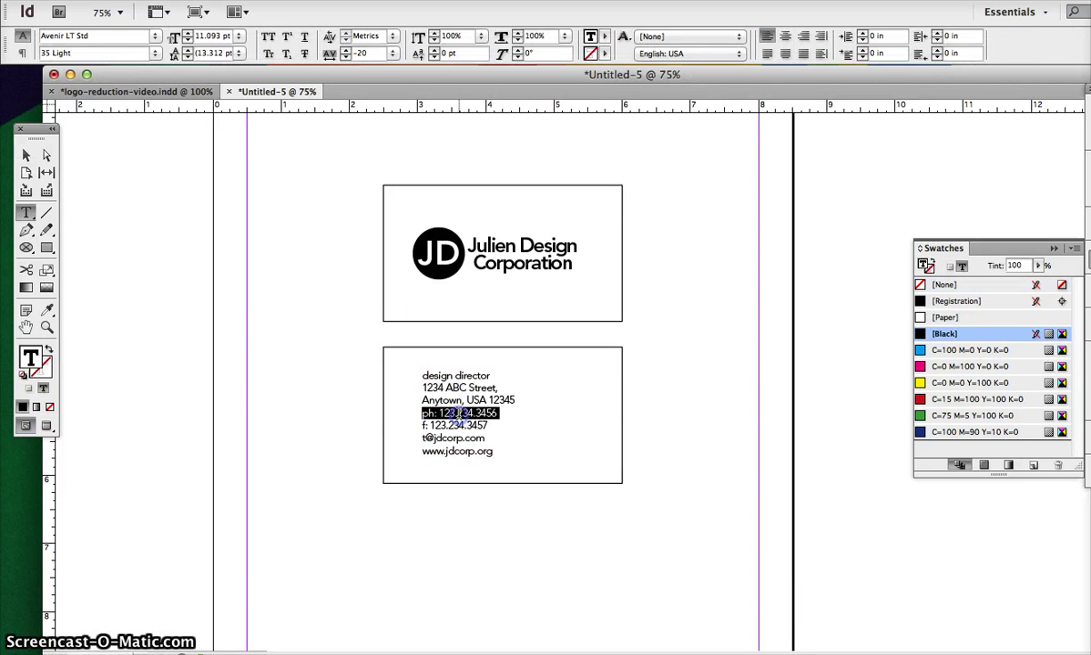
pyautogui.press('super+a')
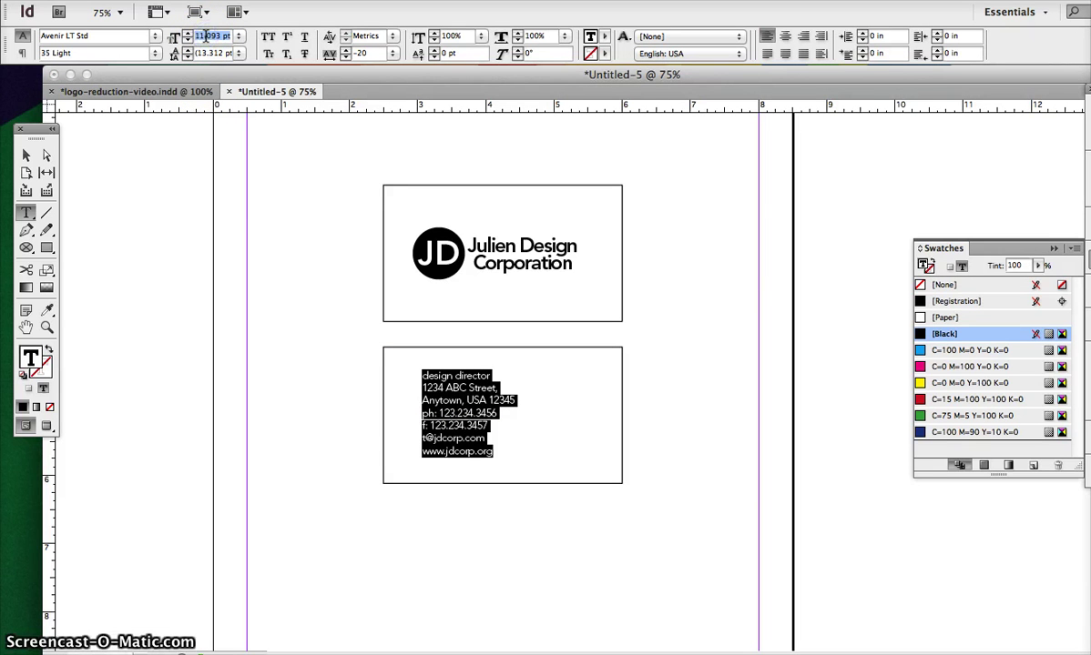
pyautogui.click(202, 41)
pyautogui.write('8')
pyautogui.press('Return')
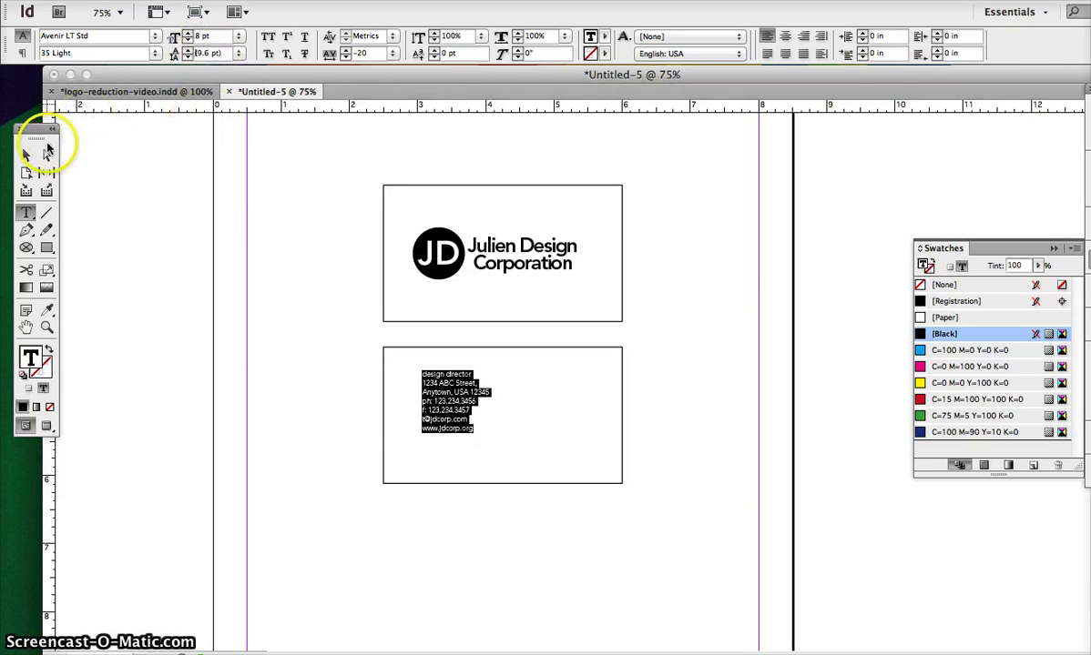
# Reposition the address text lower in the card and narrow its frame to about 2 in
pyautogui.click(26, 156)
pyautogui.press('super+equal')
pyautogui.moveTo(546, 376); pyautogui.dragTo(550, 392)
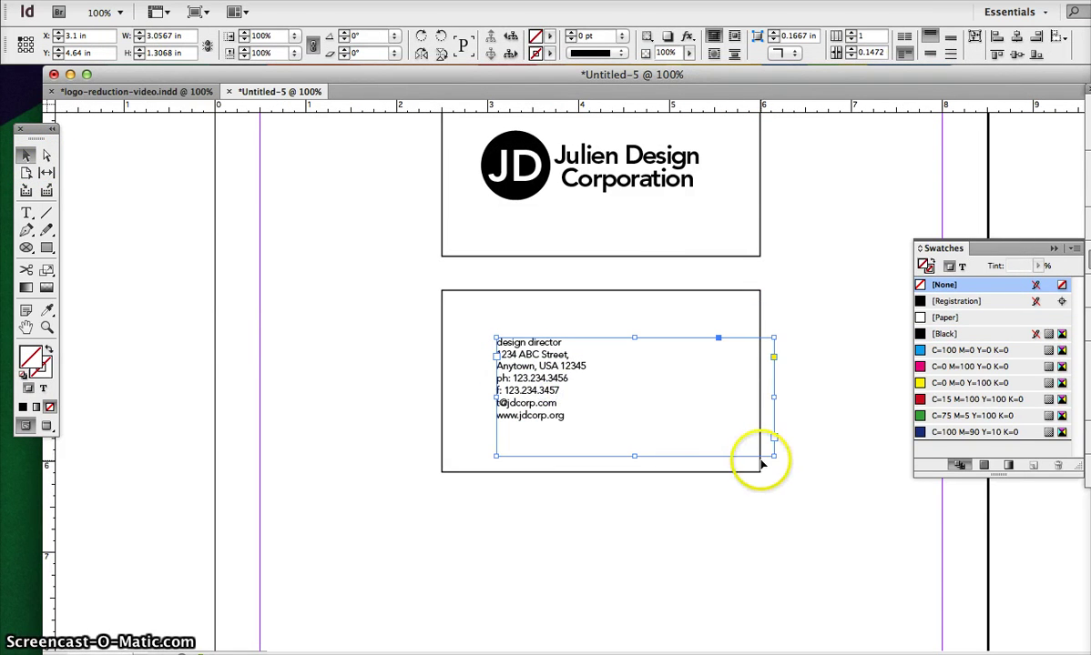
pyautogui.moveTo(773, 455); pyautogui.dragTo(678, 452)
pyautogui.click(647, 523)
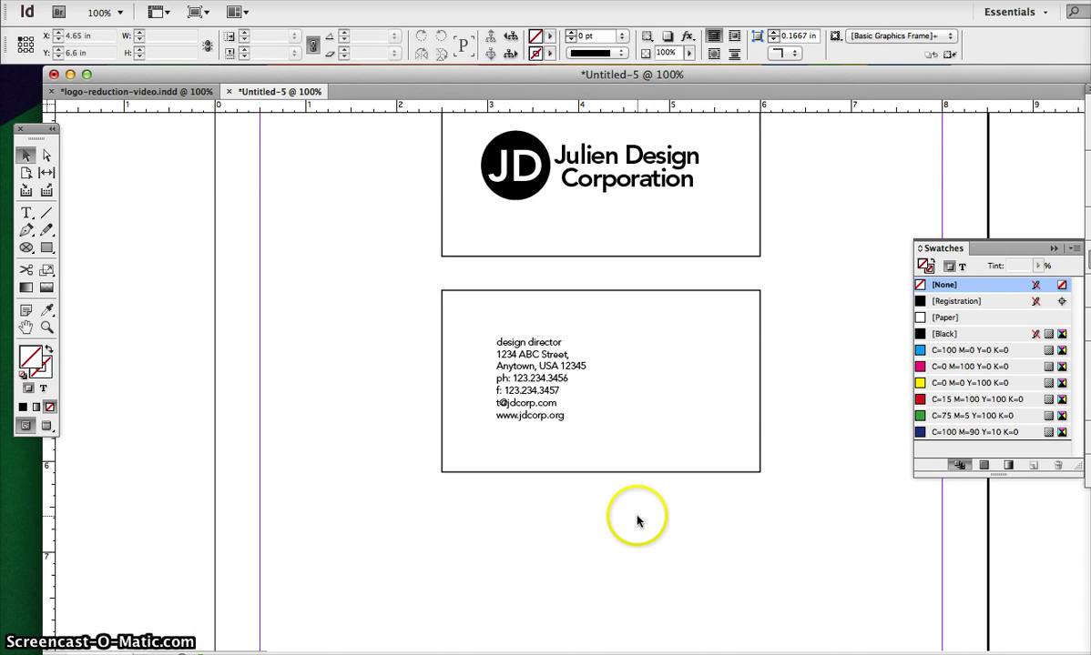
# Set the 'design director' line to the 85 Heavy font weight
pyautogui.click(509, 356)
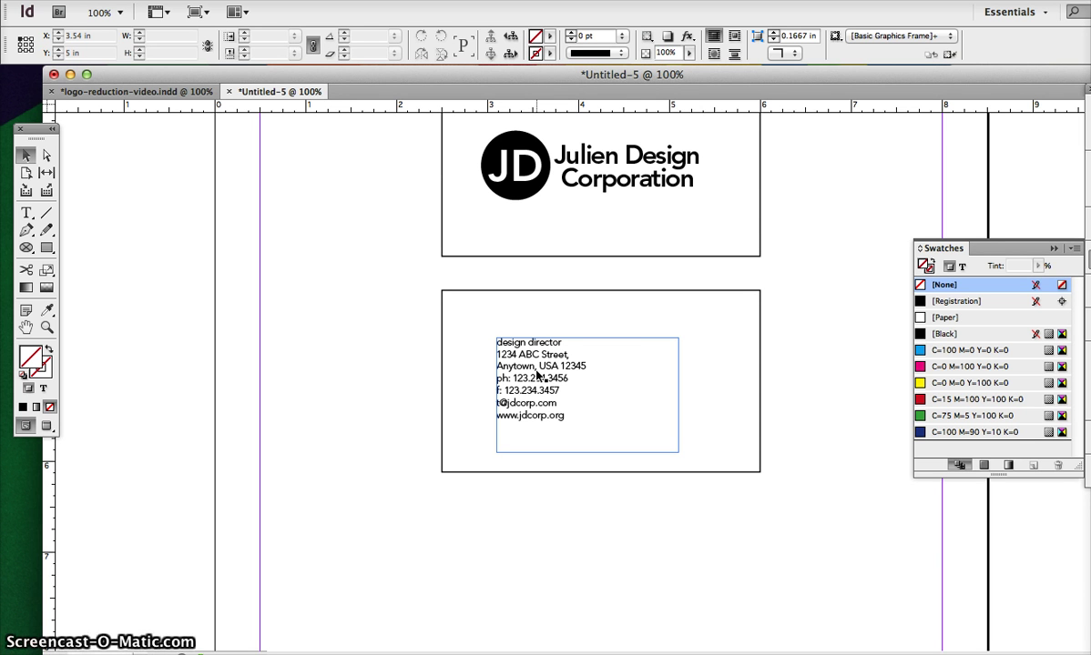
pyautogui.click(500, 342)
pyautogui.tripleClick(501, 342)
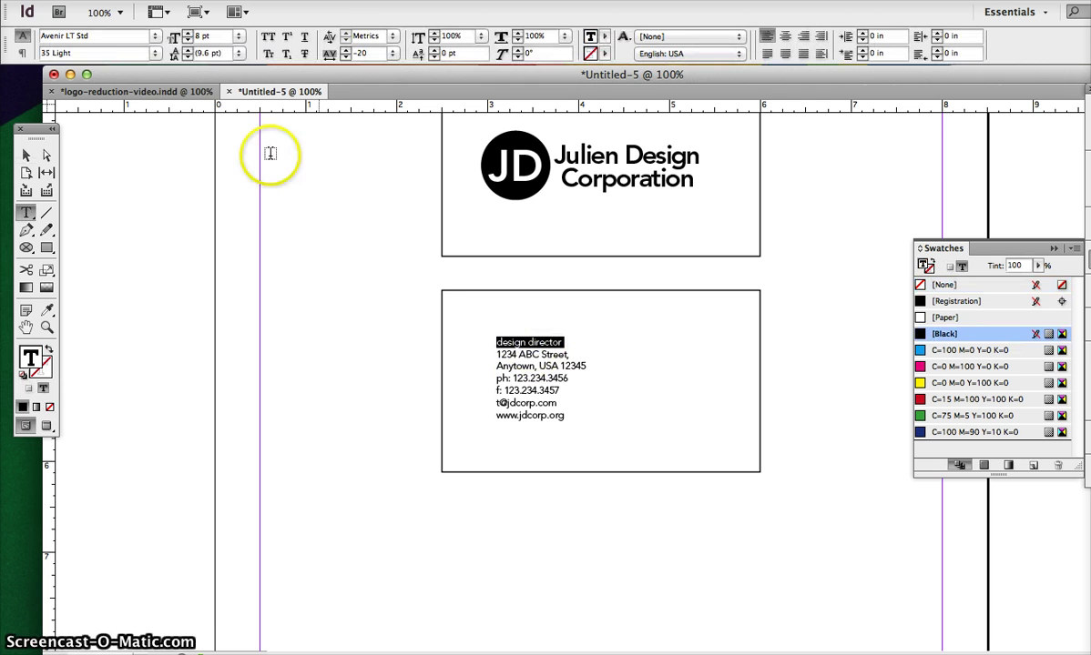
pyautogui.click(157, 56)
pyautogui.click(152, 196)
pyautogui.click(460, 335)
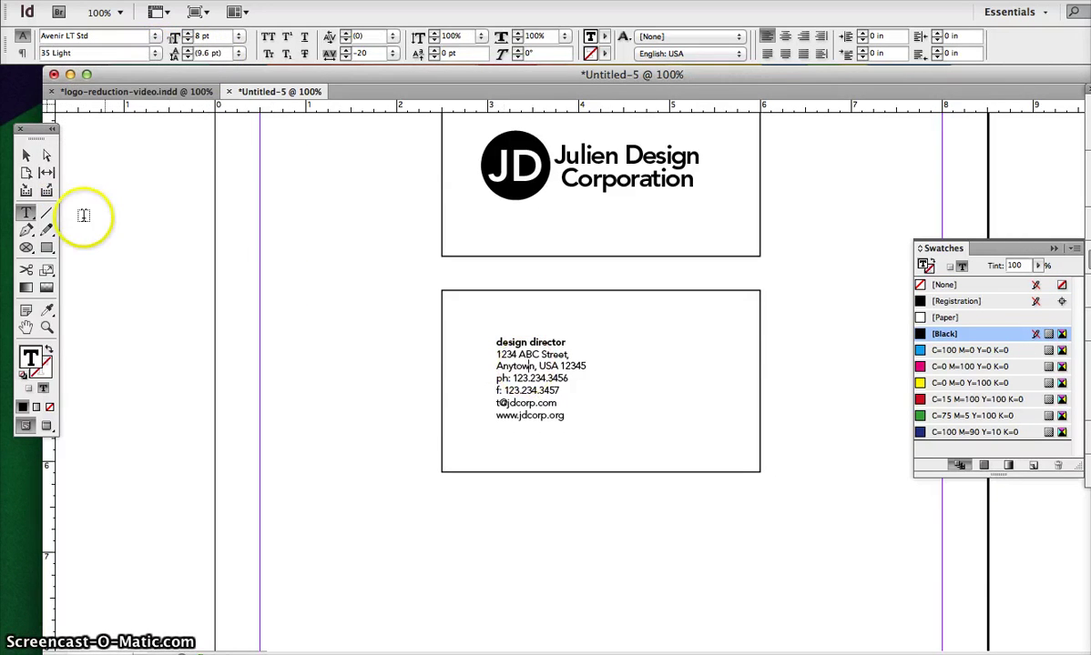
pyautogui.click(26, 155)
pyautogui.click(587, 392)
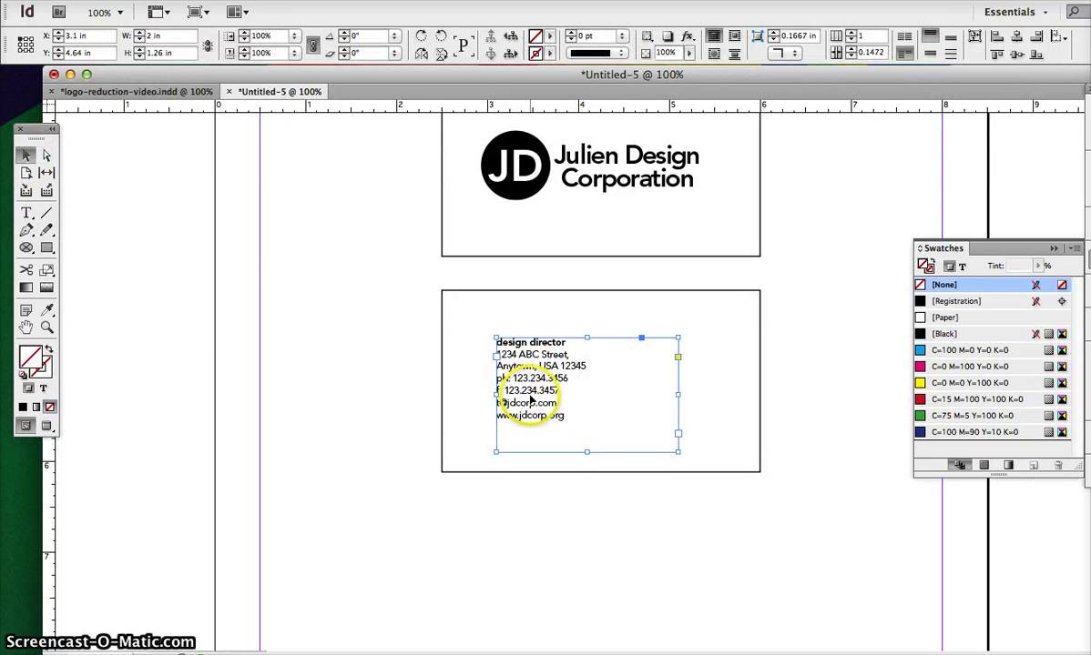
pyautogui.click(532, 511)
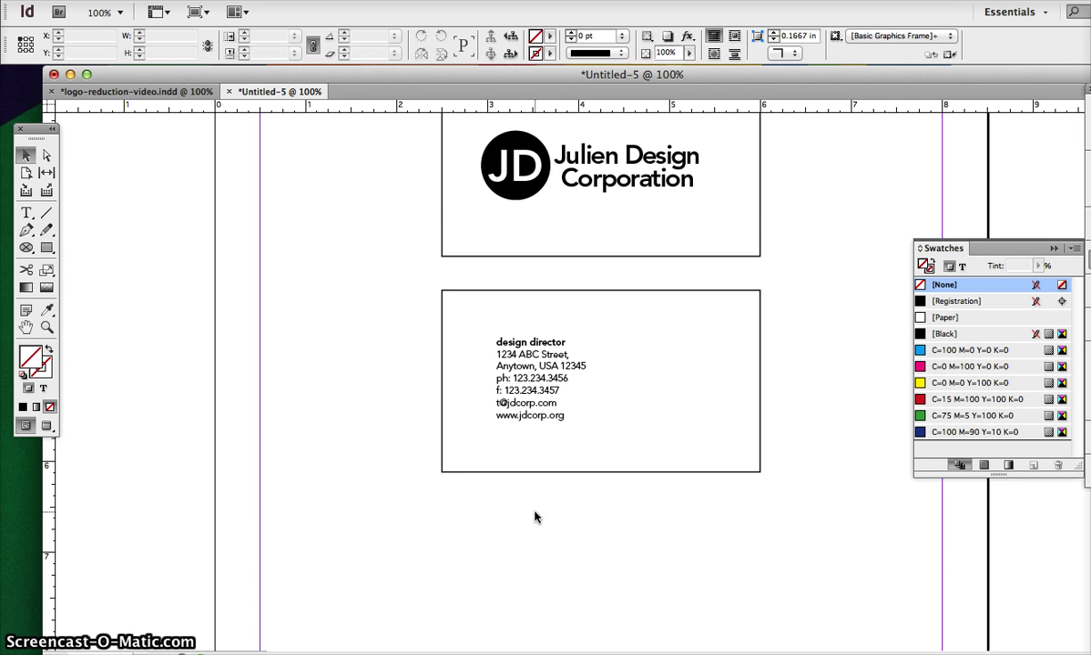
# Save the document as business-card-letterhead.indd and show the Pages panel
pyautogui.press('super+s')
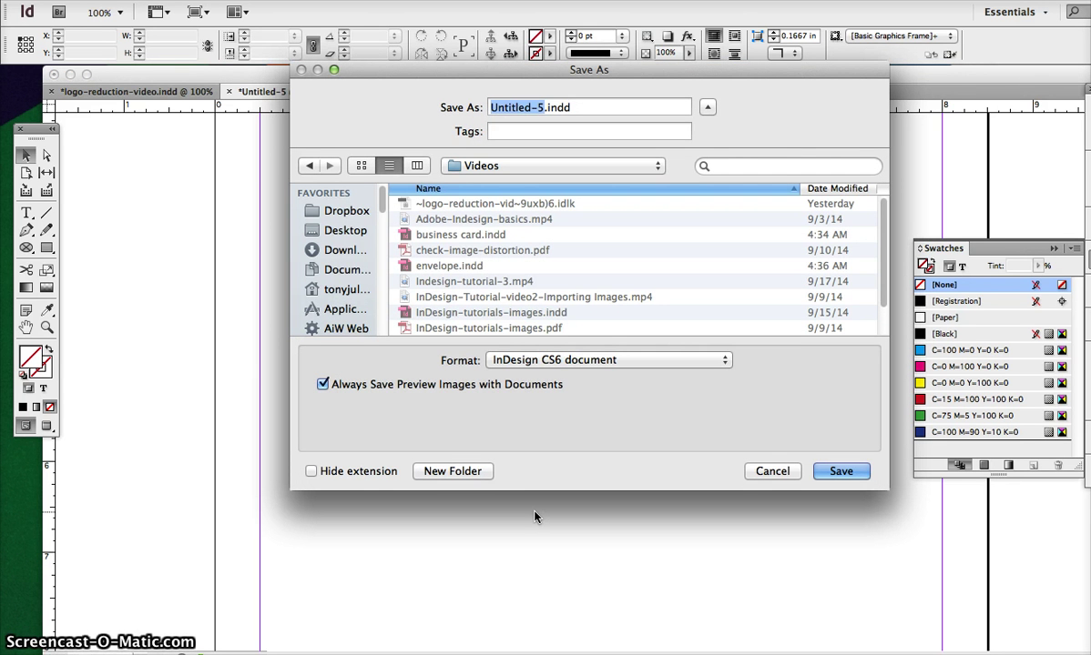
pyautogui.write('b')
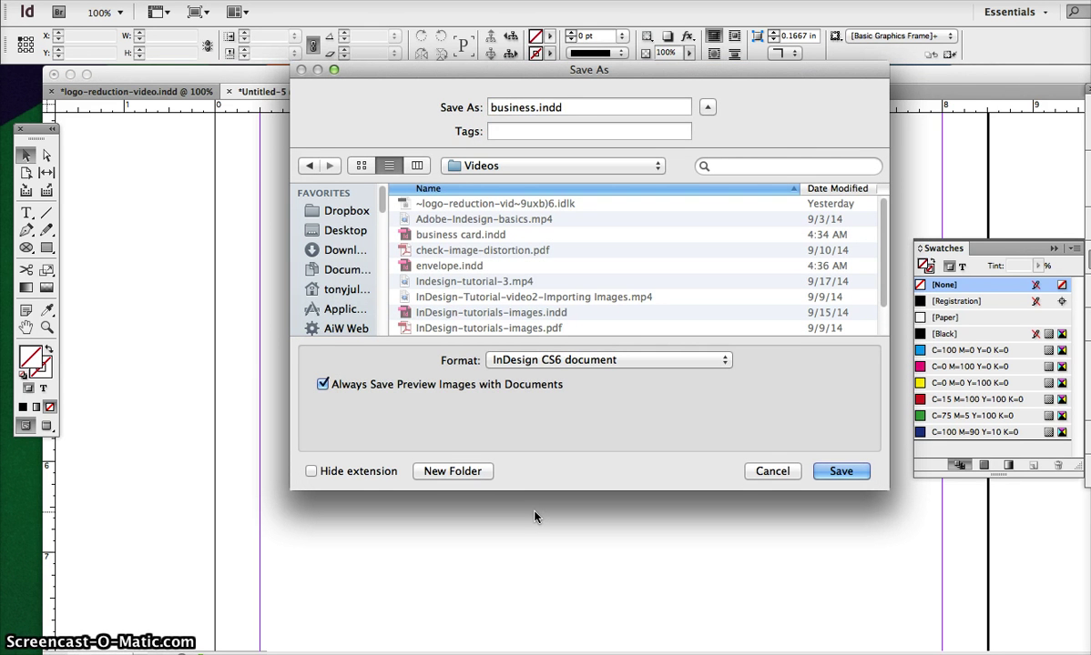
pyautogui.write('usiness-card-letterhead')
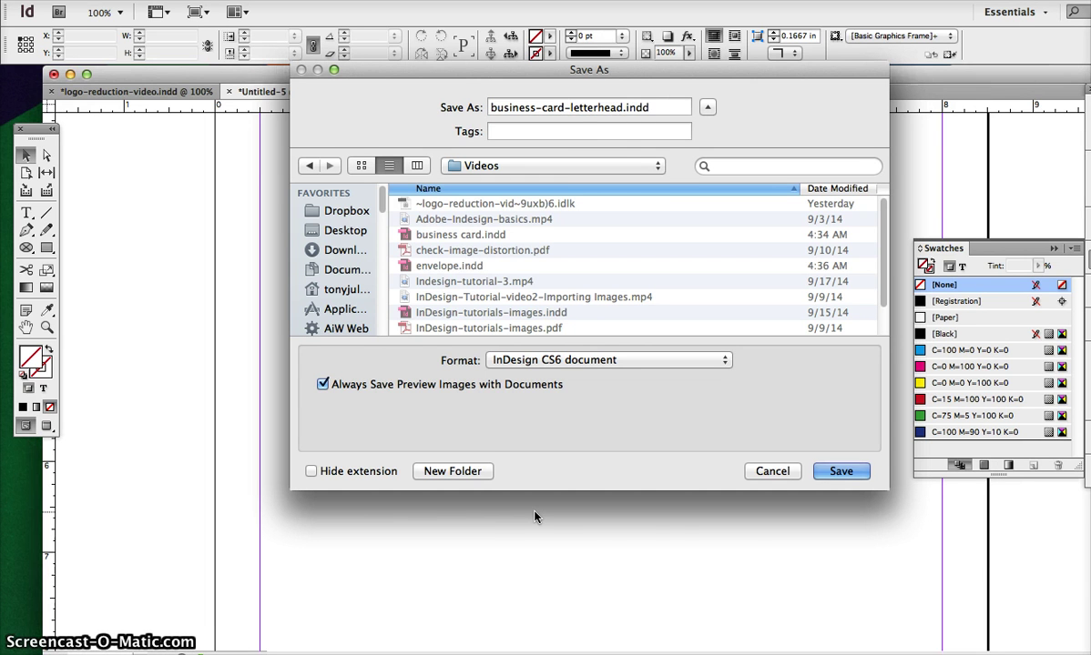
pyautogui.press('Return')
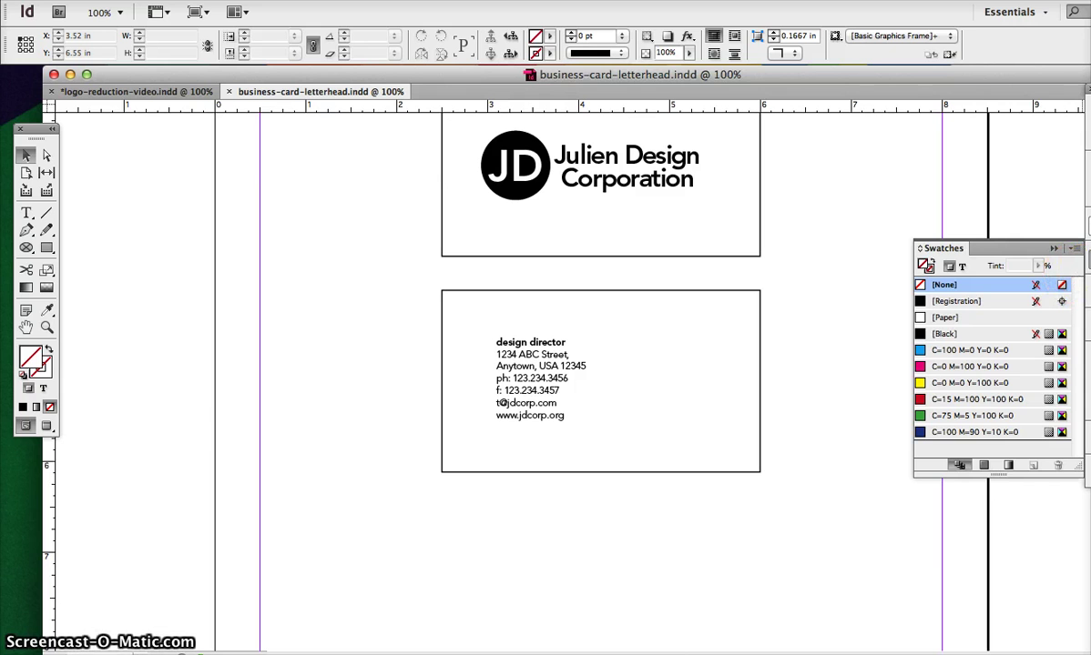
pyautogui.press('F12')
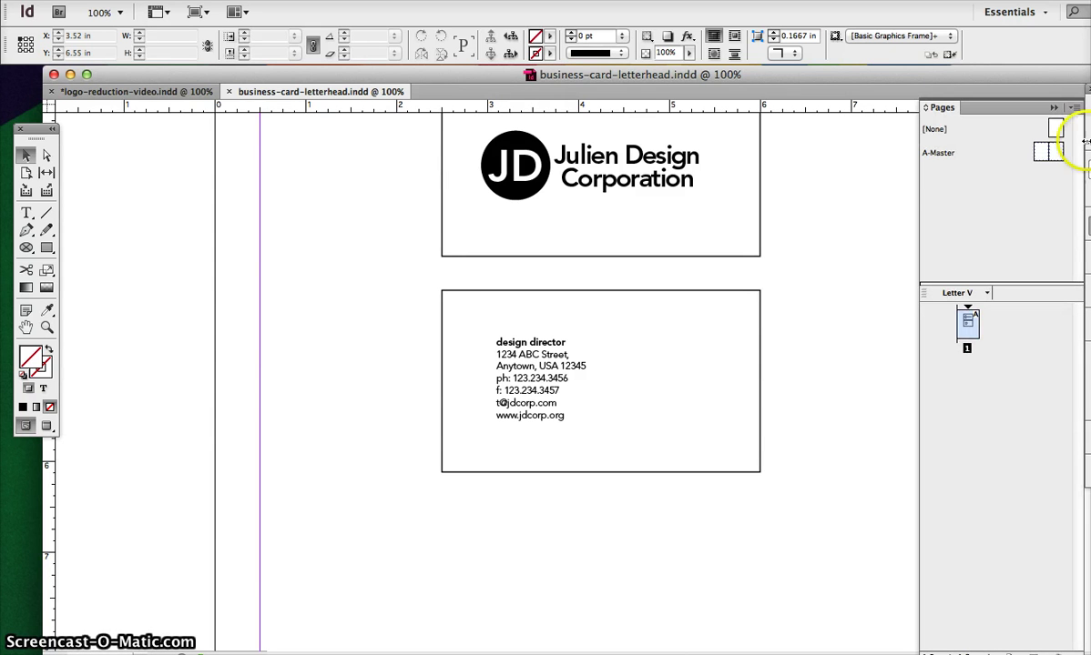
# Insert one page after page 1 based on A-Master and collapse the panel dock
pyautogui.click(1075, 109)
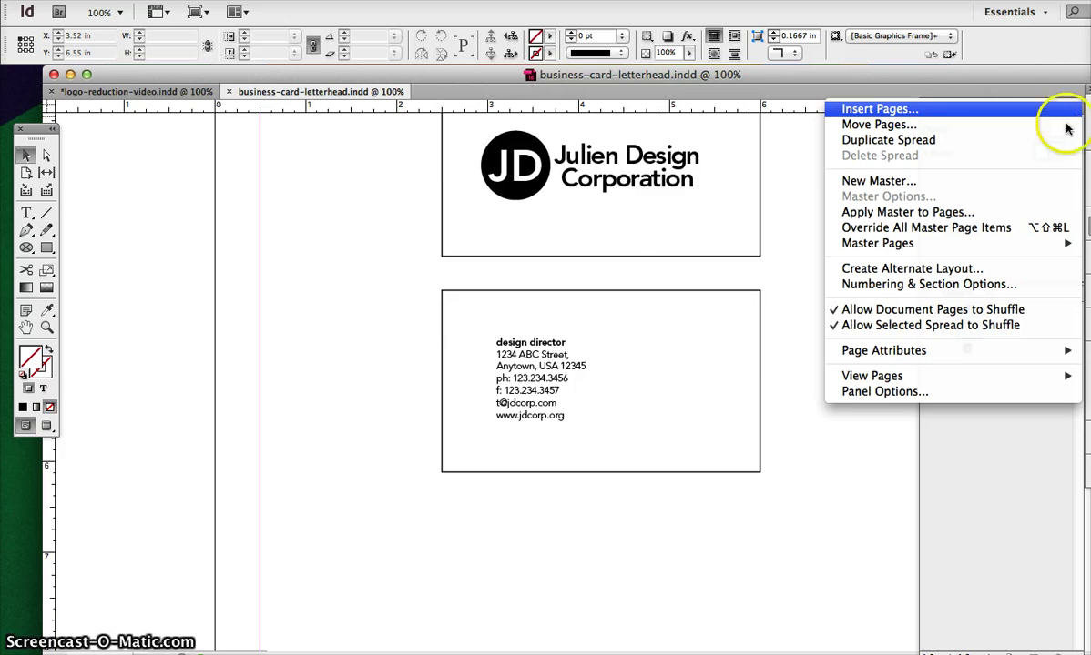
pyautogui.click(923, 109)
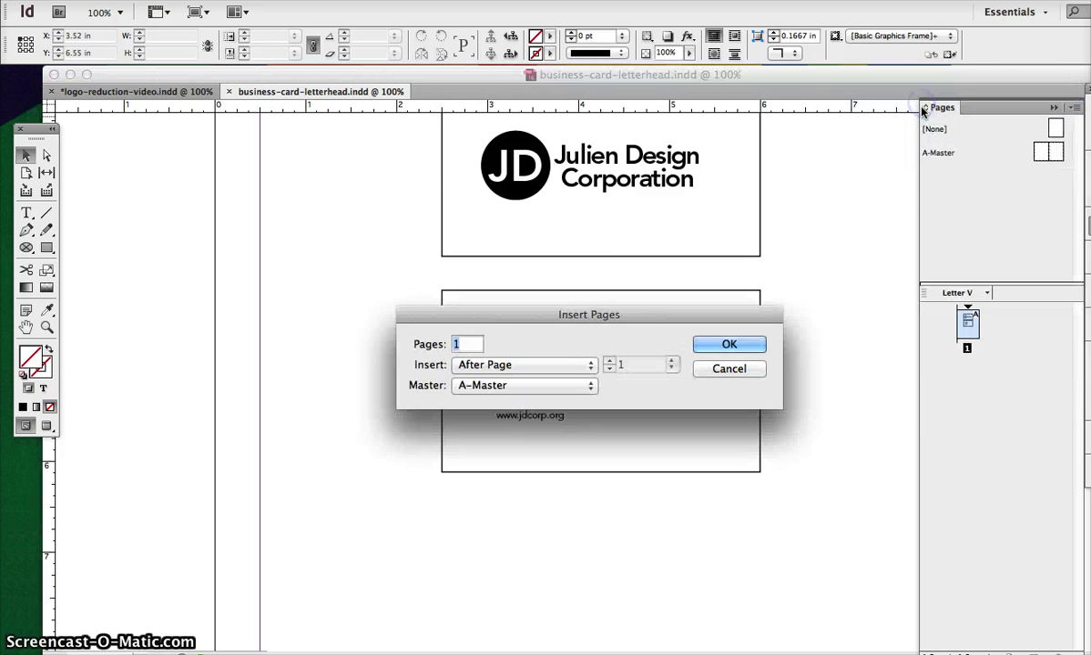
pyautogui.click(711, 346)
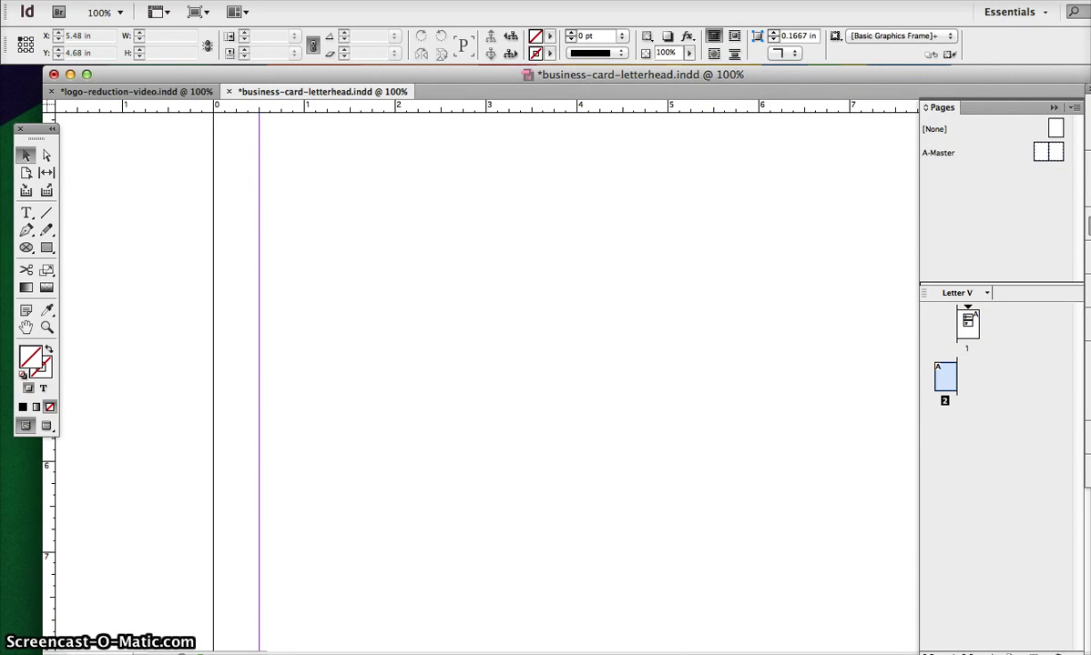
pyautogui.click(1046, 91)
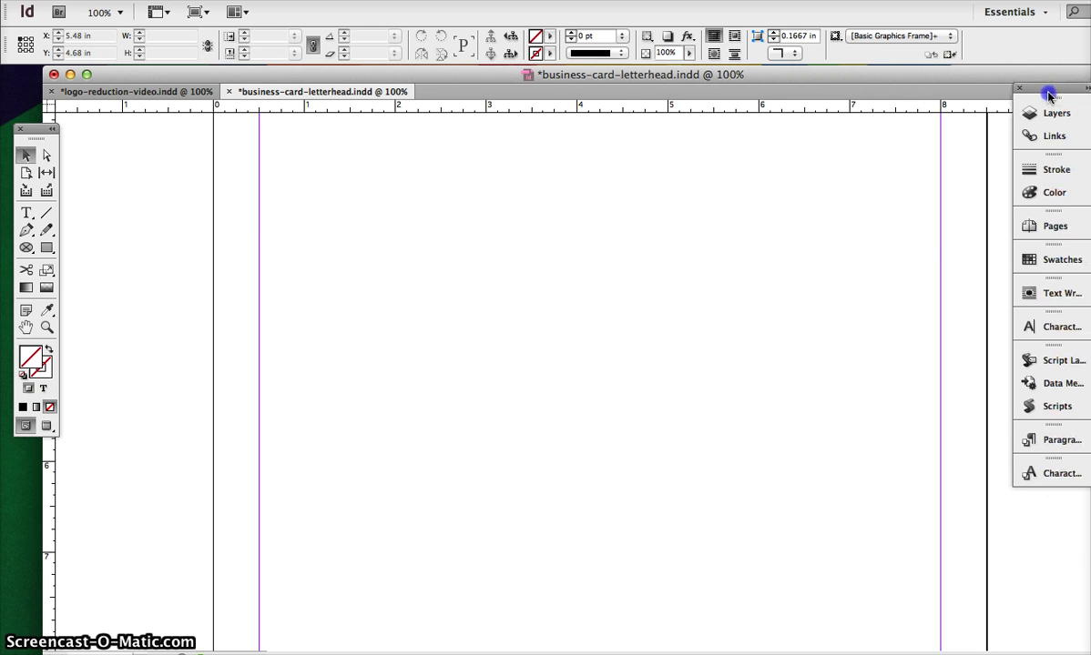
# Select the margin frame on the new page and zoom out to 75% to view it
pyautogui.click(574, 219)
pyautogui.scroll(5, 557, 263)
pyautogui.hscroll(4, 557, 263)
pyautogui.scroll(2, 558, 264)
pyautogui.hscroll(2, 558, 264)
pyautogui.press('super+minus')
pyautogui.hscroll(10, 556, 297)
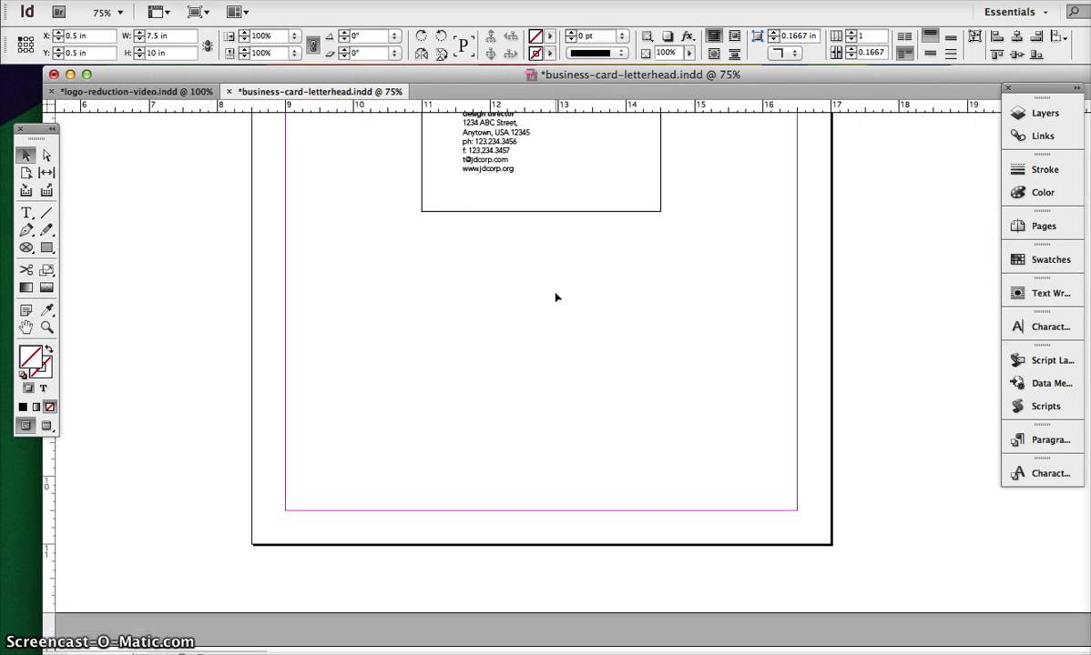
pyautogui.scroll(-1, 556, 297)
pyautogui.hscroll(-10, 556, 296)
pyautogui.scroll(4, 556, 296)
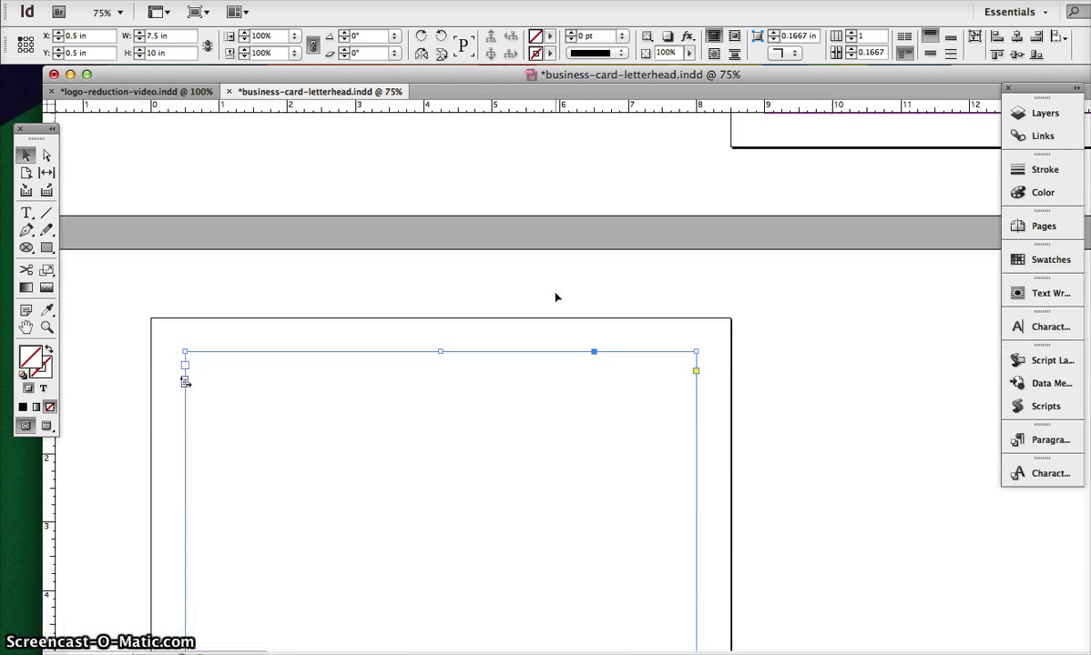
# Select the business card's JD logo and address text together
pyautogui.click(616, 438)
pyautogui.hscroll(5, 615, 438)
pyautogui.scroll(4, 615, 439)
pyautogui.scroll(-8, 616, 439)
pyautogui.hscroll(-7, 616, 438)
pyautogui.scroll(1, 615, 439)
pyautogui.click(514, 264)
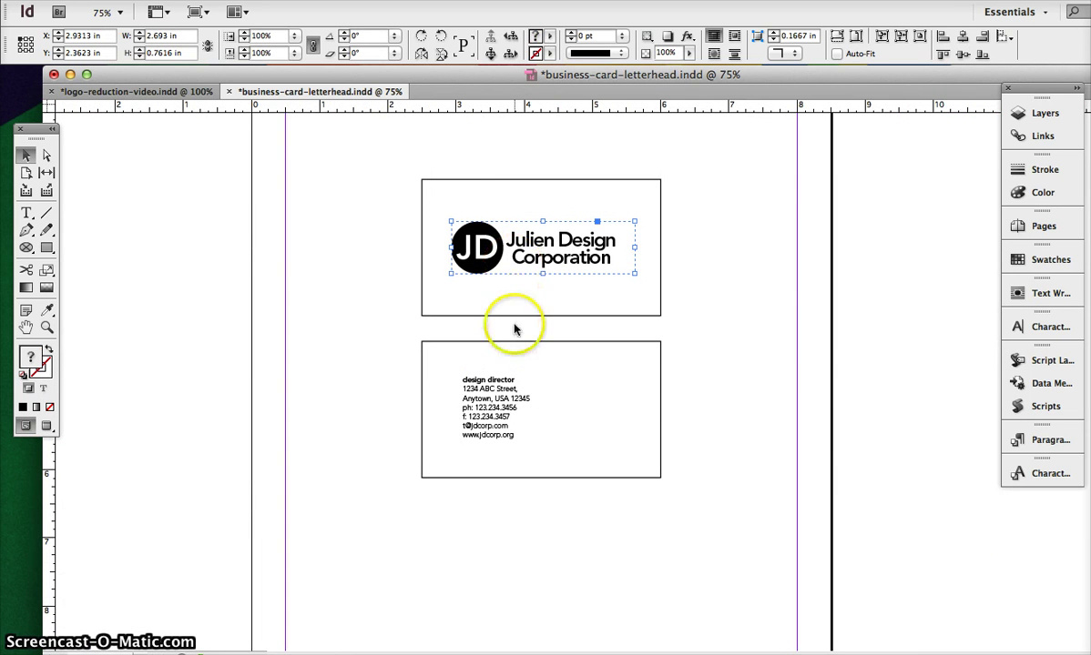
pyautogui.keyDown('shift'); pyautogui.click(488, 386); pyautogui.keyUp('shift')
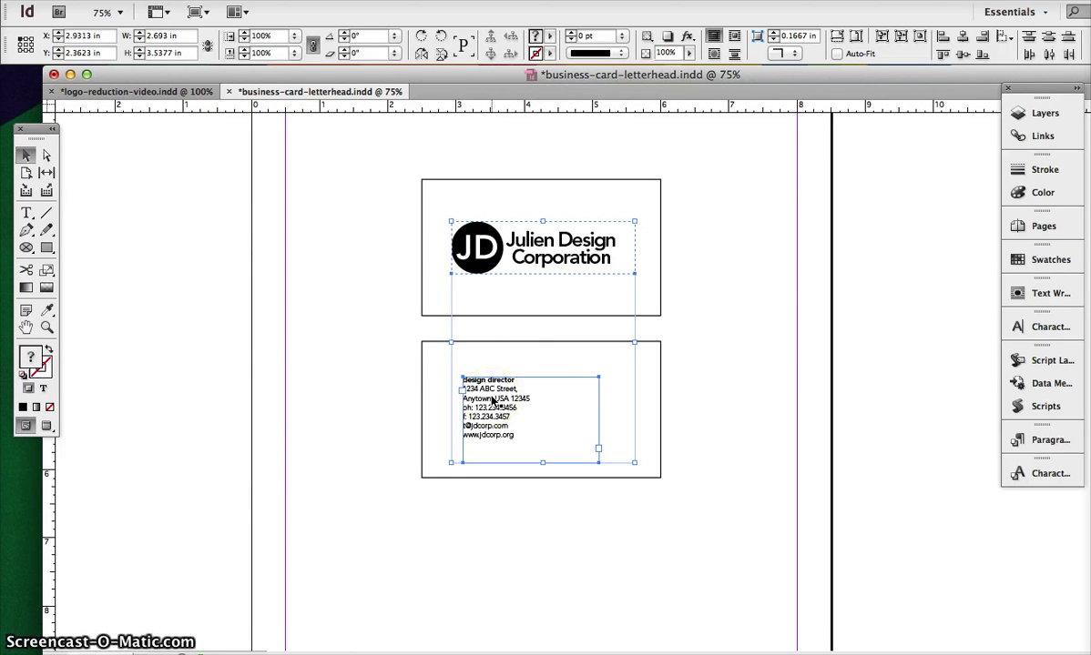
# Paste the logo and address onto page 2 and move the logo to the top-left margin corner
pyautogui.hscroll(-7, 492, 401)
pyautogui.scroll(-10, 492, 401)
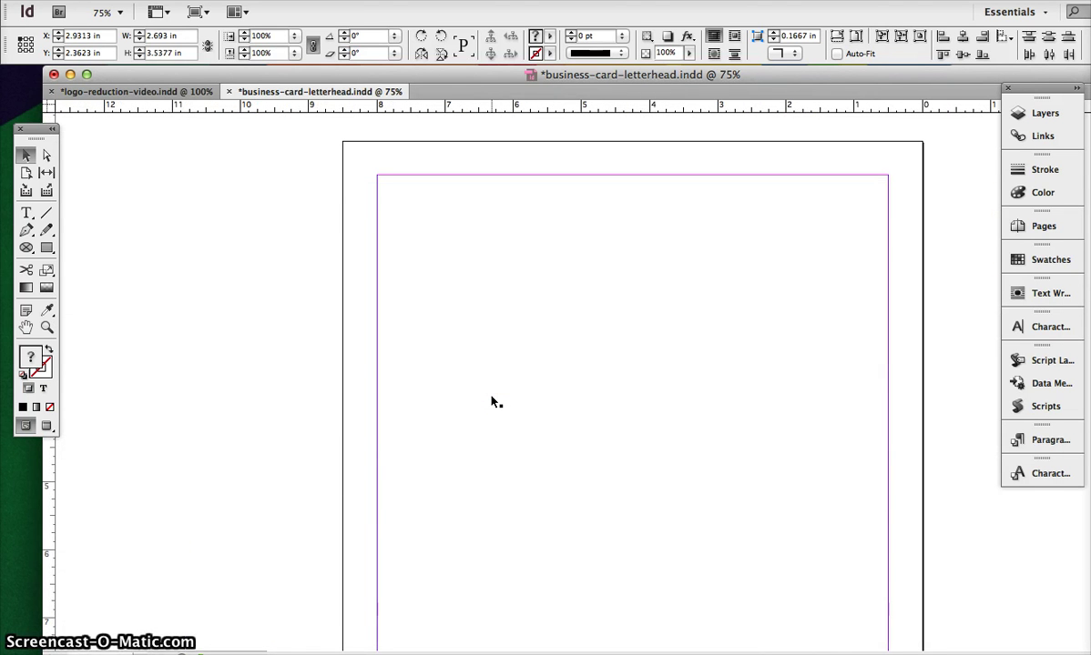
pyautogui.press('super+v')
pyautogui.click(487, 369)
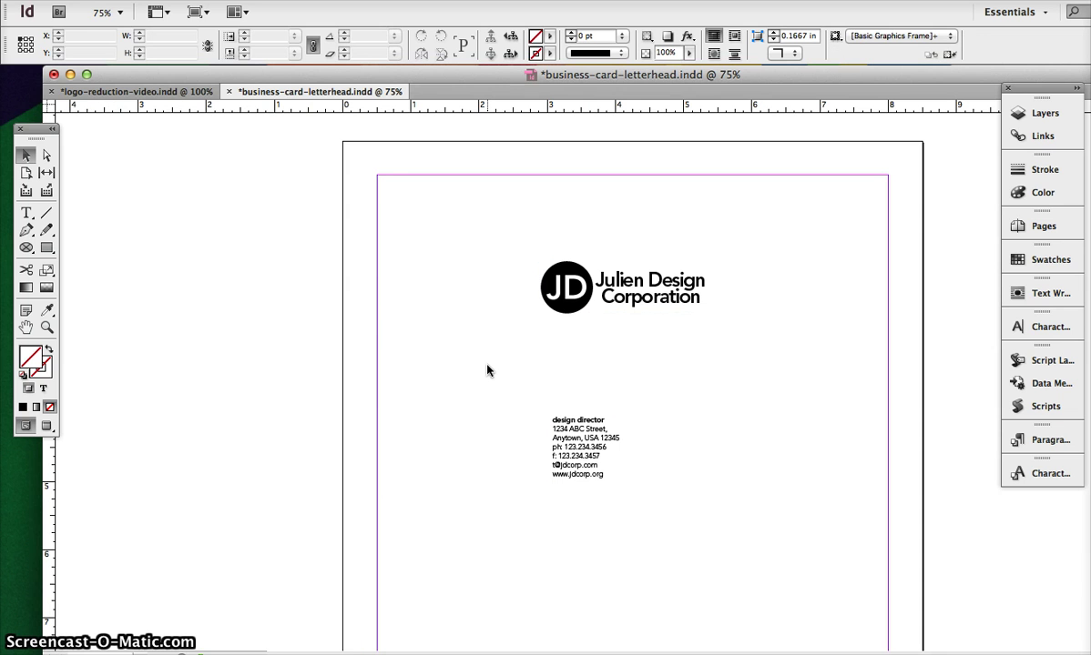
pyautogui.click(560, 304)
pyautogui.moveTo(560, 304); pyautogui.dragTo(400, 223)
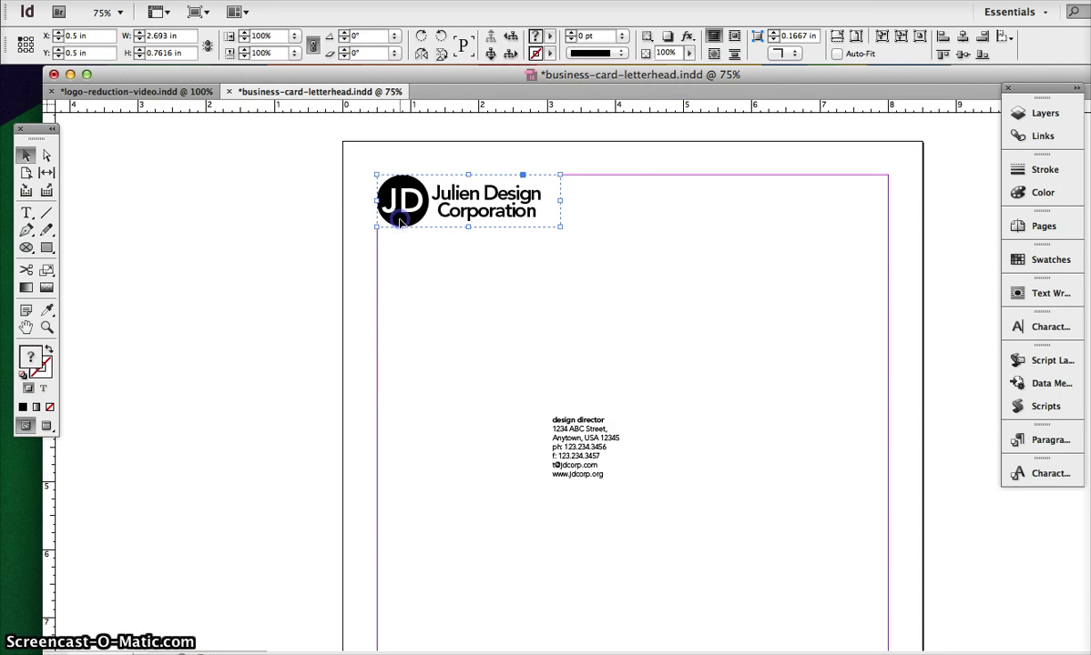
# Scale the logo on page 2 to 80%
pyautogui.doubleClick(45, 269)
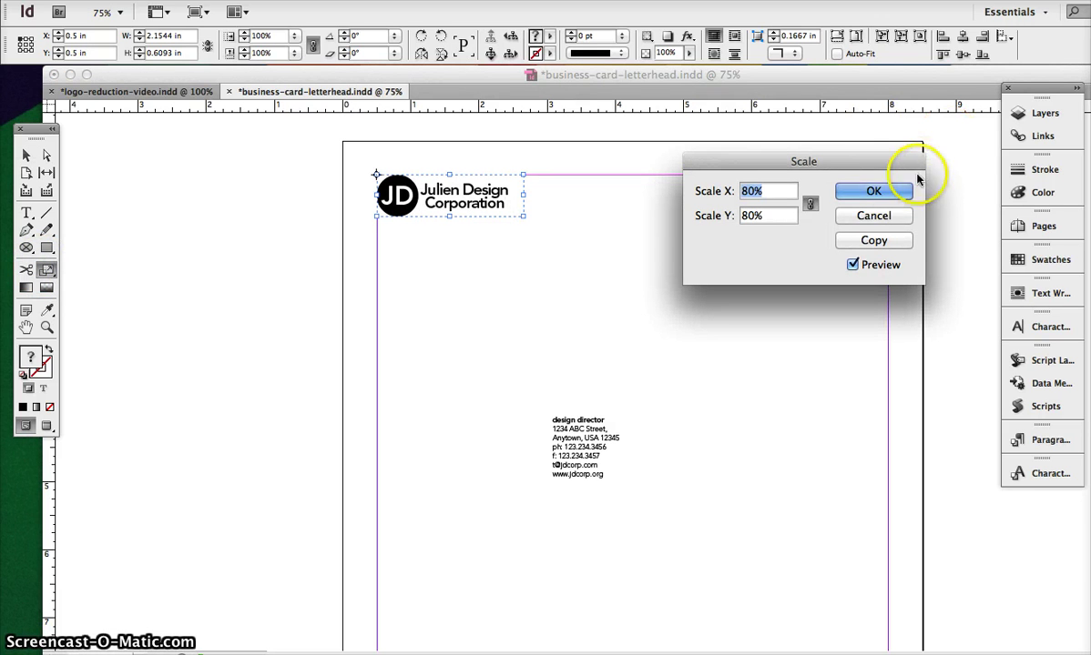
pyautogui.click(863, 193)
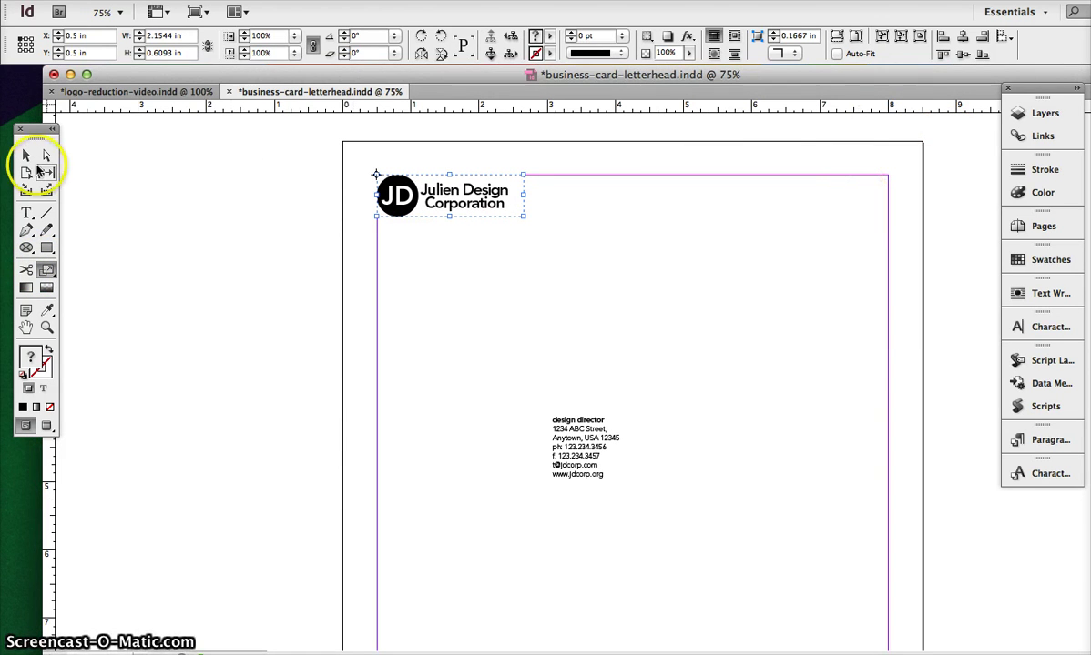
pyautogui.click(28, 155)
# Delete the 'design director' and e-mail lines from the letterhead address block
pyautogui.click(569, 442)
pyautogui.moveTo(569, 441); pyautogui.dragTo(490, 365)
pyautogui.press('super+1')
pyautogui.tripleClick(581, 326)
pyautogui.press('BackSpace')
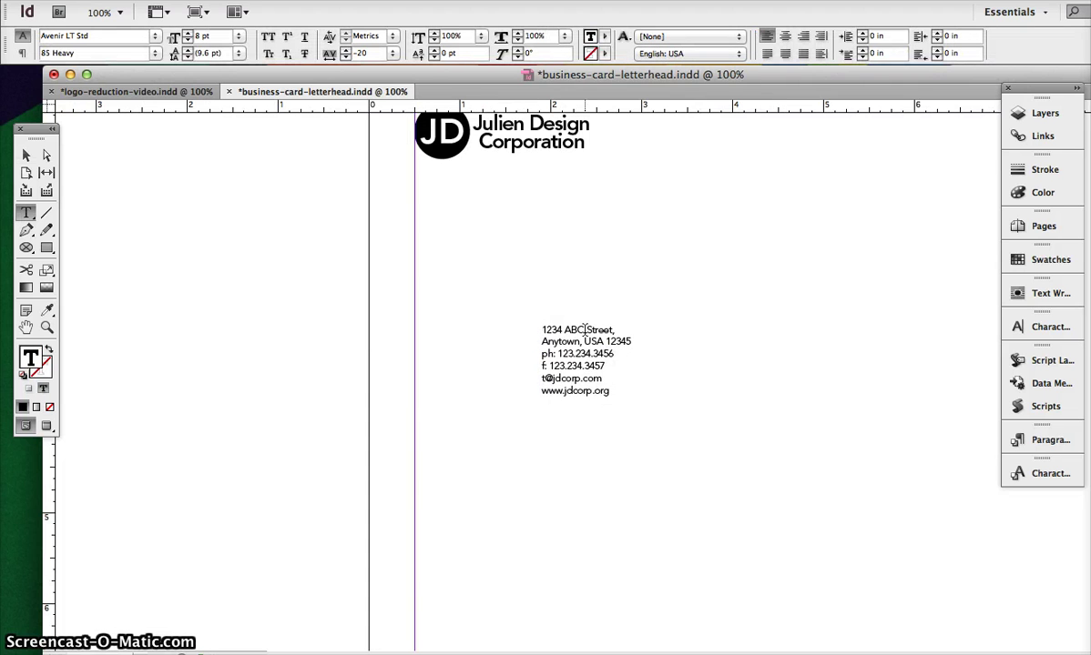
pyautogui.click(571, 378)
pyautogui.tripleClick(572, 378)
pyautogui.press('BackSpace')
# Position the address block directly beneath the JD logo in the top-left corner
pyautogui.click(26, 156)
pyautogui.click(280, 301)
pyautogui.scroll(3, 281, 300)
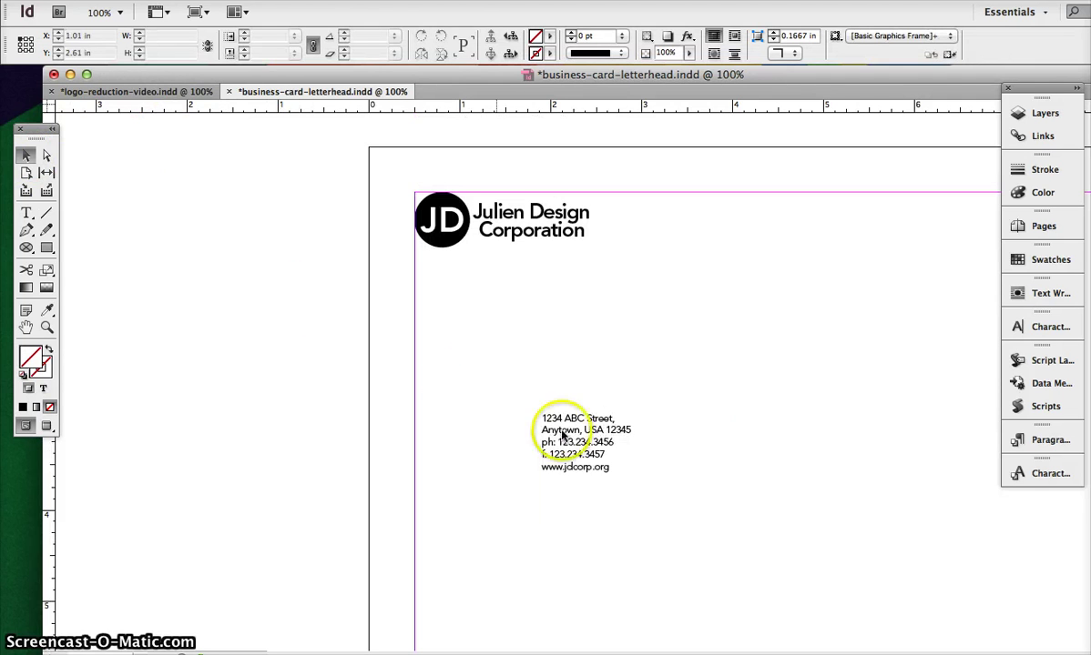
pyautogui.moveTo(570, 444); pyautogui.dragTo(672, 223)
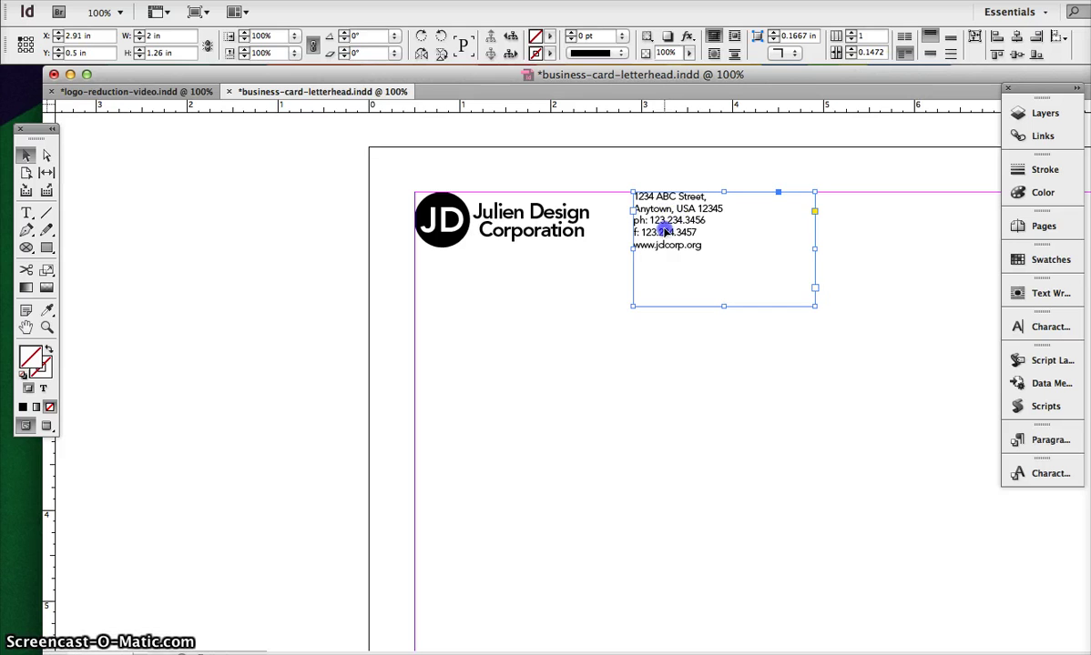
pyautogui.moveTo(641, 262); pyautogui.dragTo(516, 301)
pyautogui.click(501, 397)
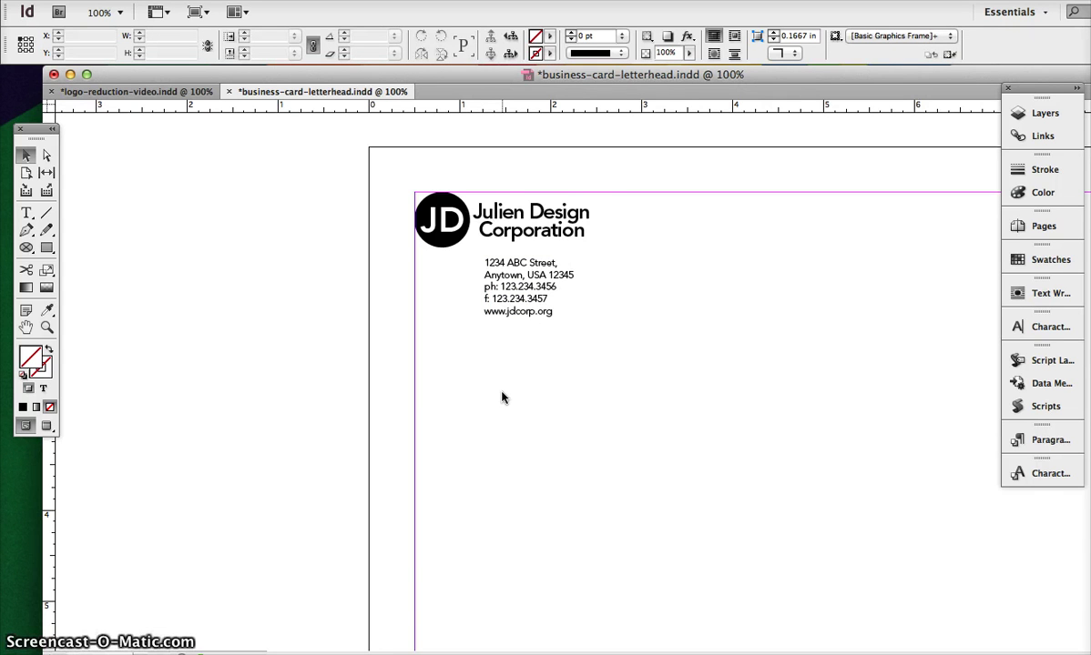
pyautogui.moveTo(694, 238); pyautogui.dragTo(478, 225)
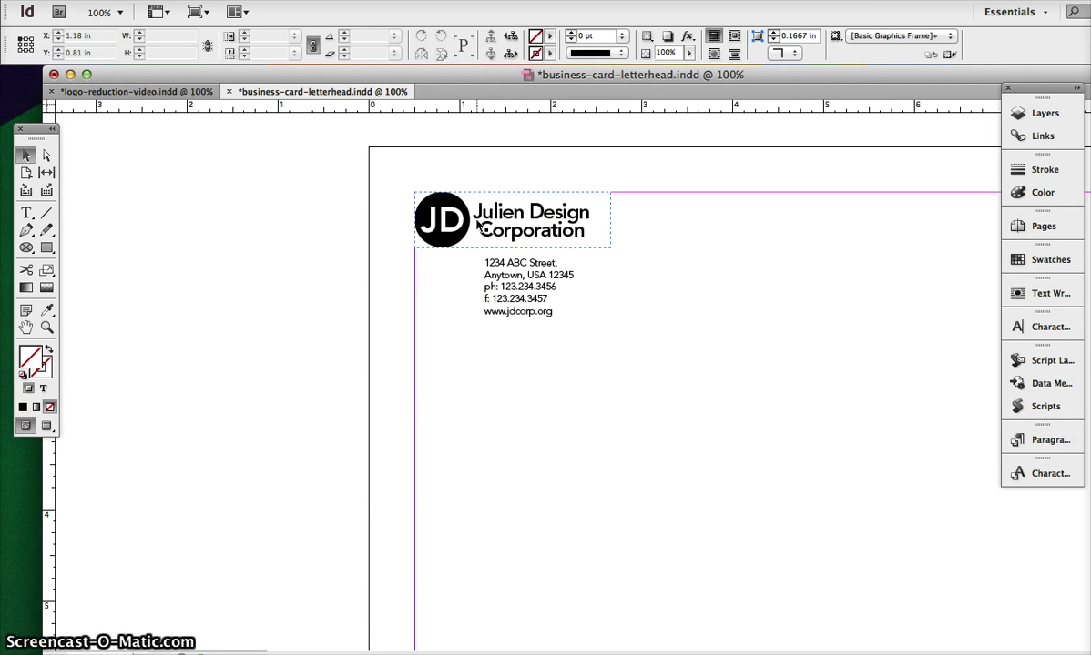
# Add PANTONE Orange 021 U from PANTONE+ Solid Uncoated as a new spot colour swatch
pyautogui.click(714, 262)
pyautogui.click(1039, 260)
pyautogui.click(996, 261)
pyautogui.click(993, 250)
pyautogui.click(1027, 253)
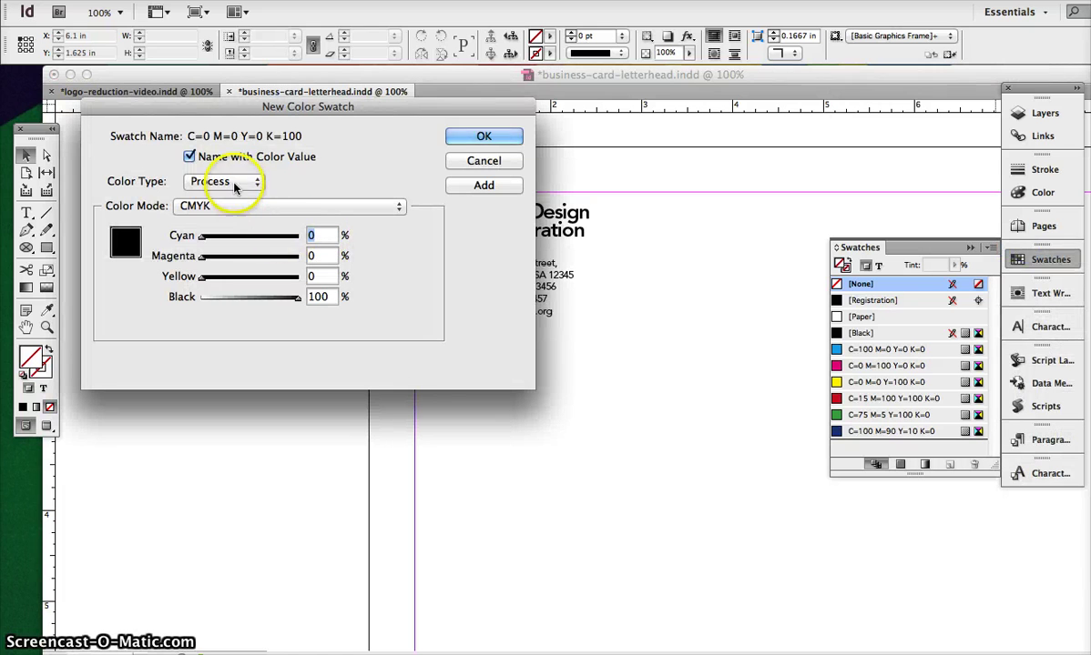
pyautogui.click(235, 184)
pyautogui.click(229, 198)
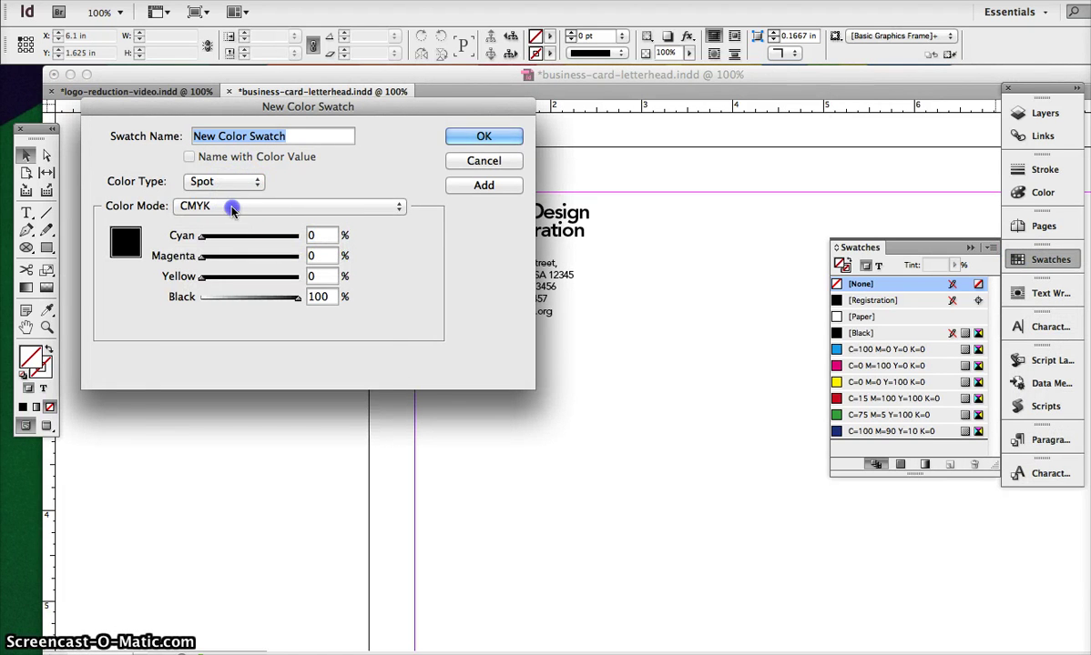
pyautogui.click(232, 208)
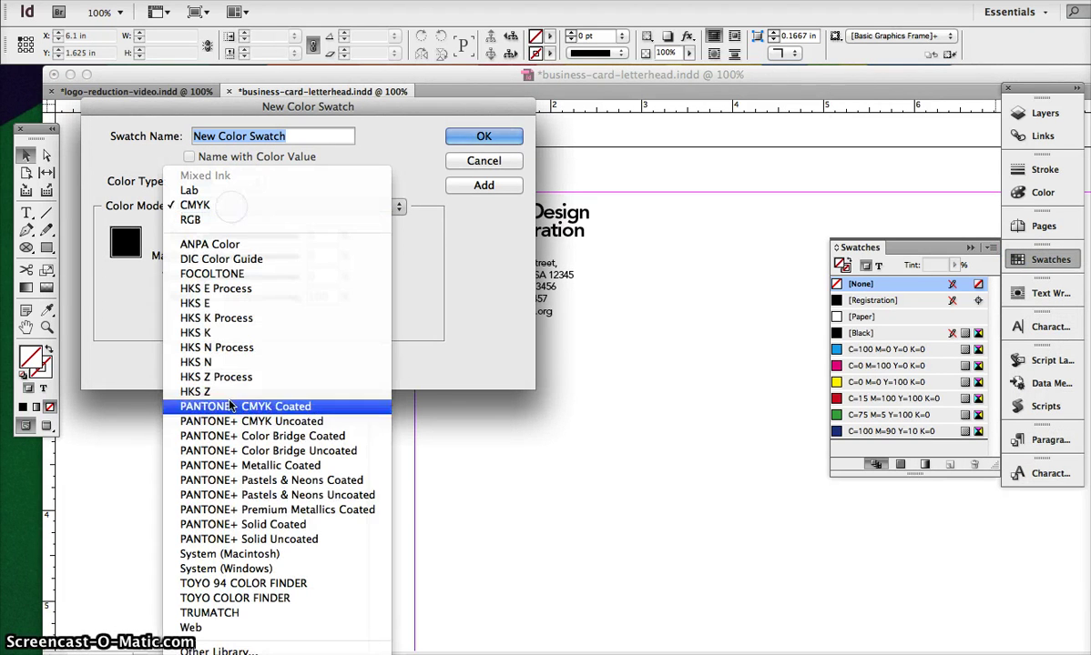
pyautogui.click(244, 541)
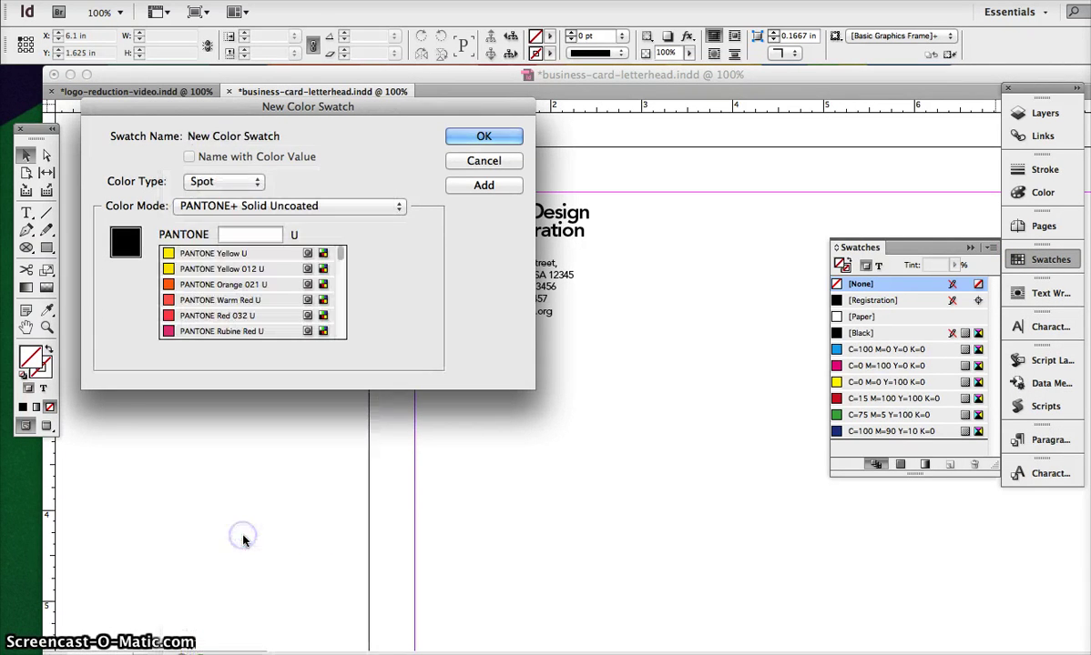
pyautogui.click(239, 285)
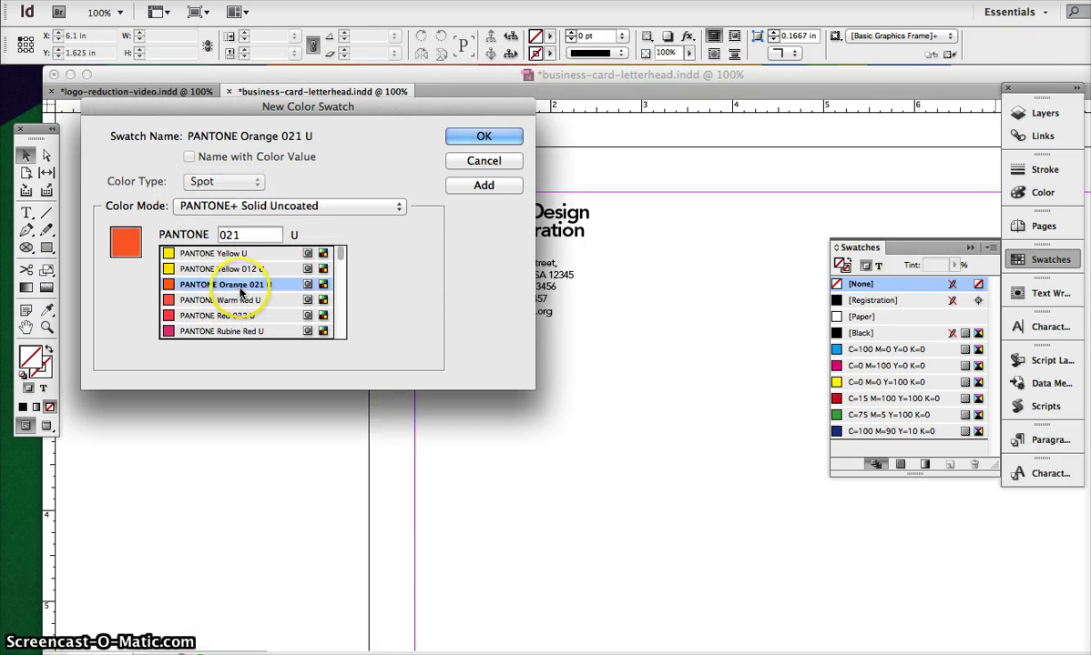
pyautogui.click(463, 188)
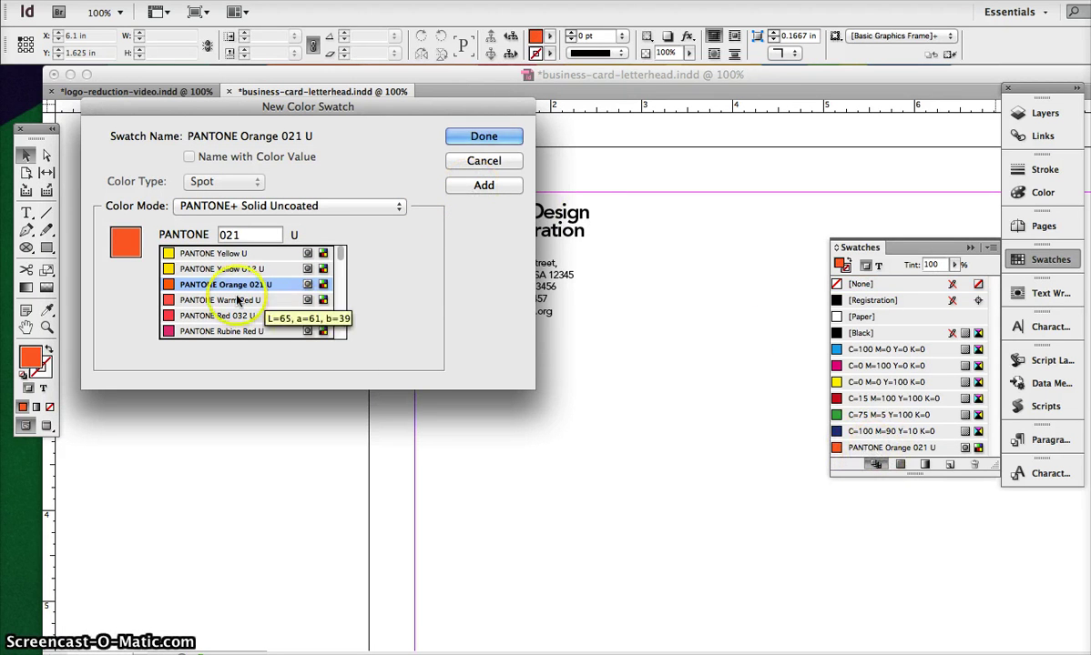
# Add PANTONE 286 U as a second spot swatch and close the dialog
pyautogui.scroll(-5, 237, 299)
pyautogui.scroll(-20, 237, 300)
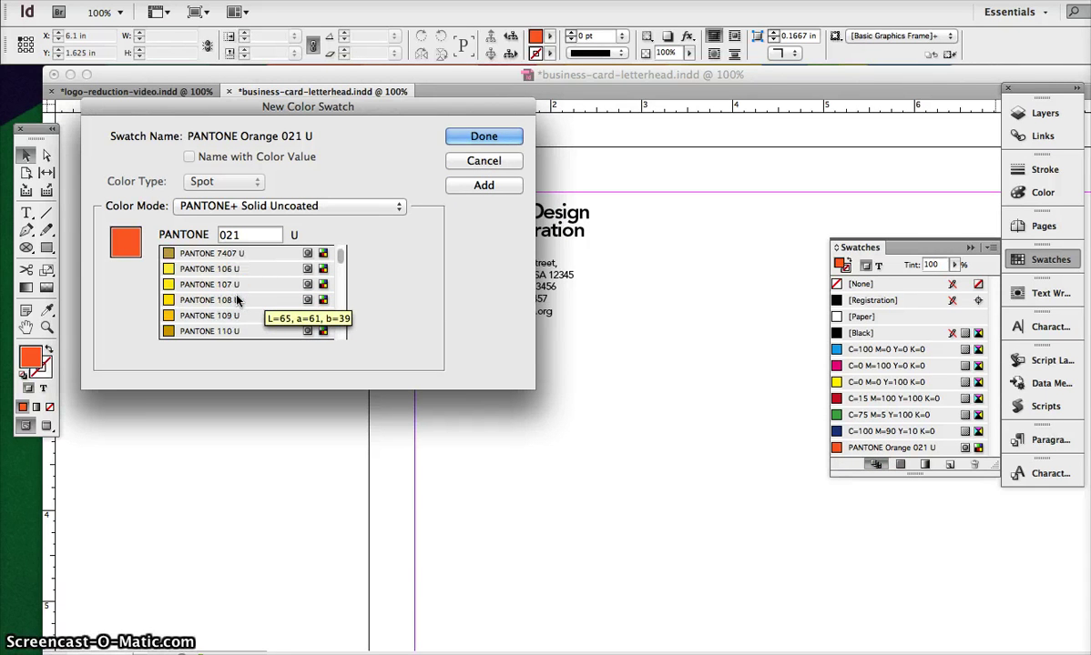
pyautogui.scroll(-10, 237, 299)
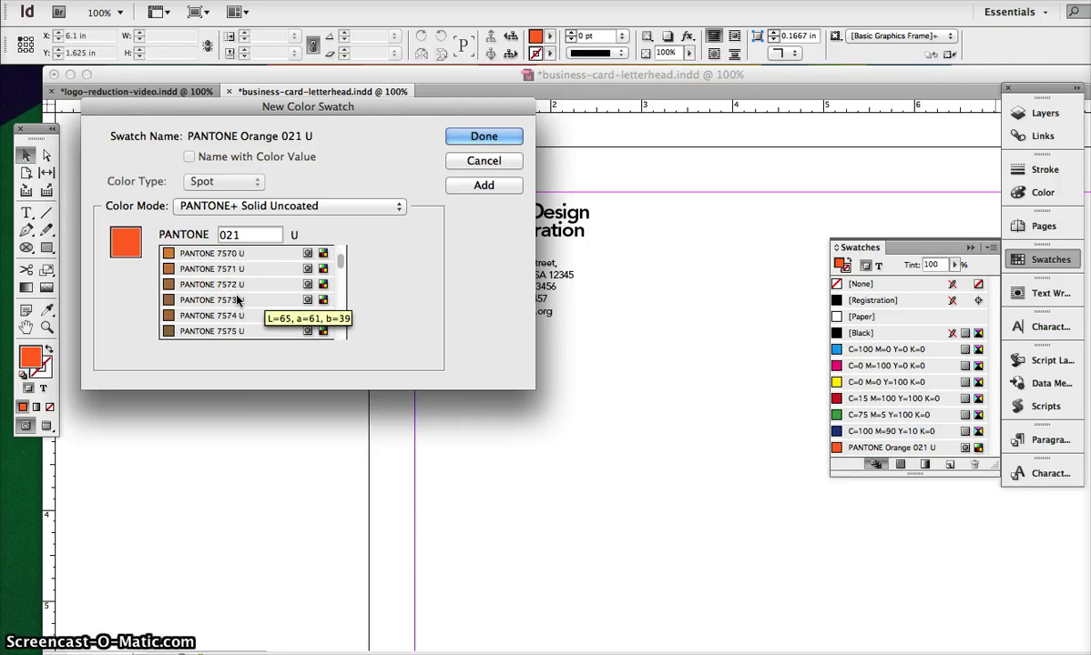
pyautogui.scroll(-3, 236, 300)
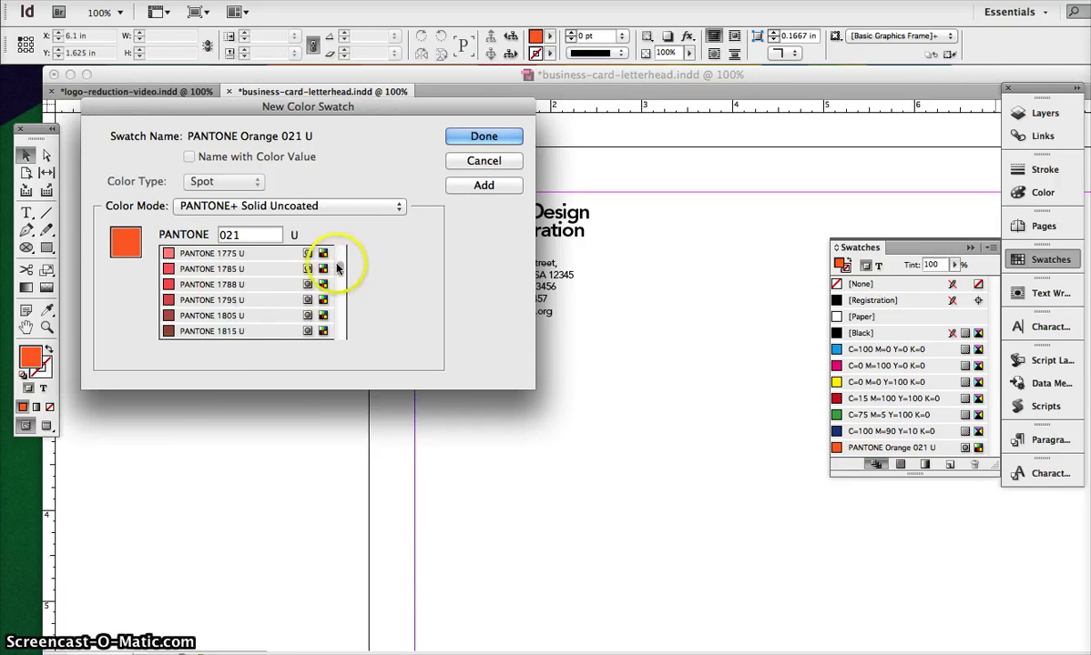
pyautogui.moveTo(340, 258); pyautogui.dragTo(335, 293)
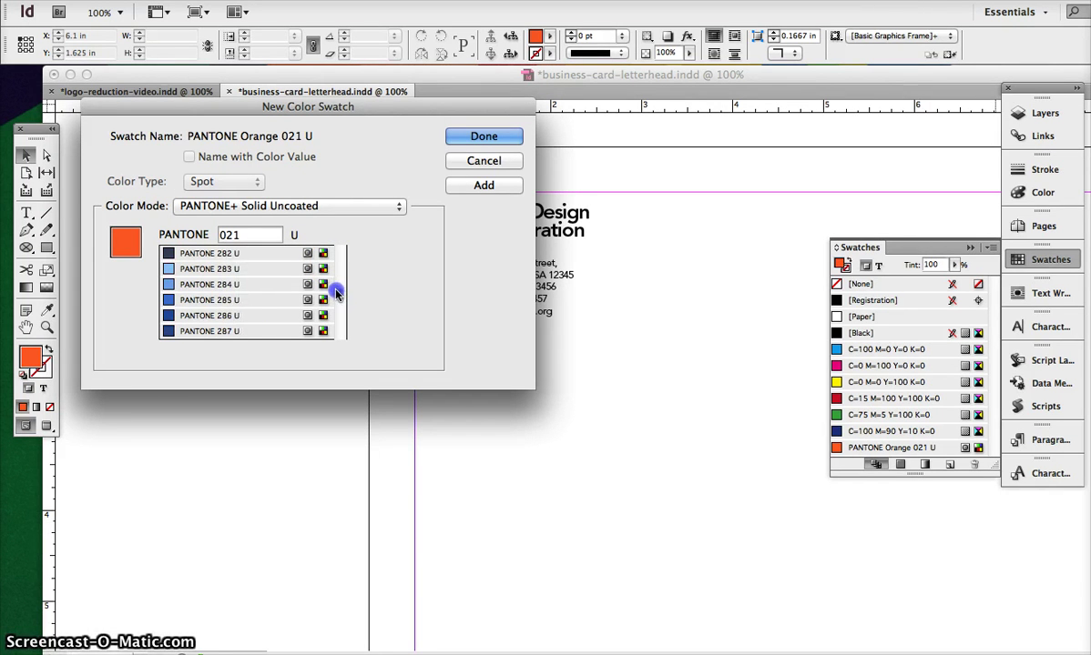
pyautogui.click(228, 315)
pyautogui.click(479, 196)
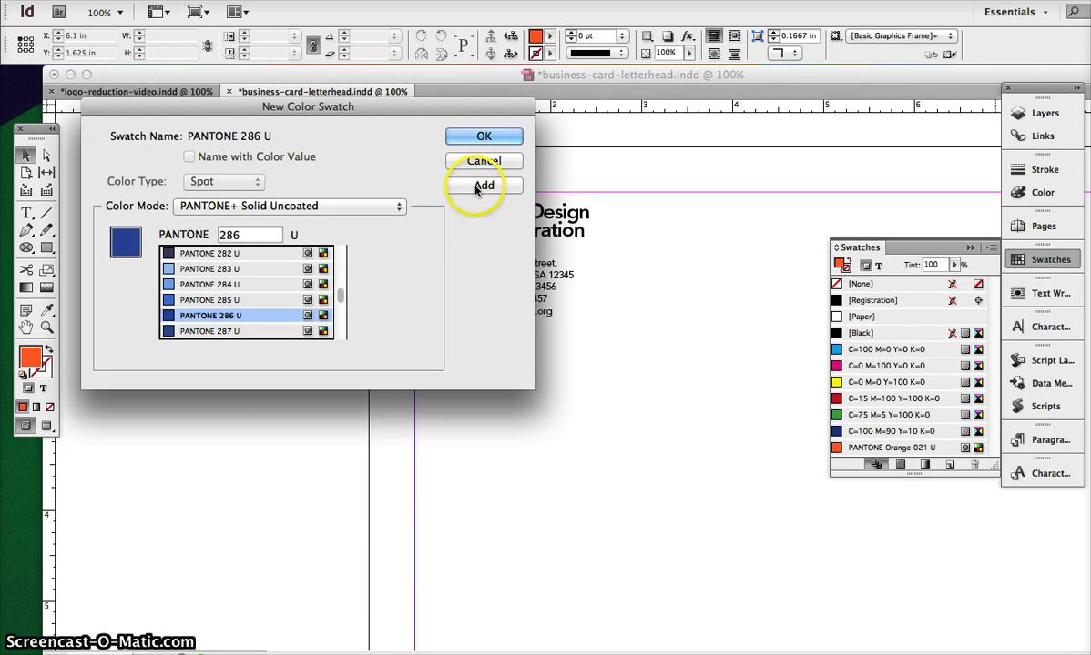
pyautogui.click(474, 187)
pyautogui.click(471, 135)
# Fill the JD circle inside the logo group with PANTONE 286 U
pyautogui.click(475, 202)
pyautogui.doubleClick(446, 202)
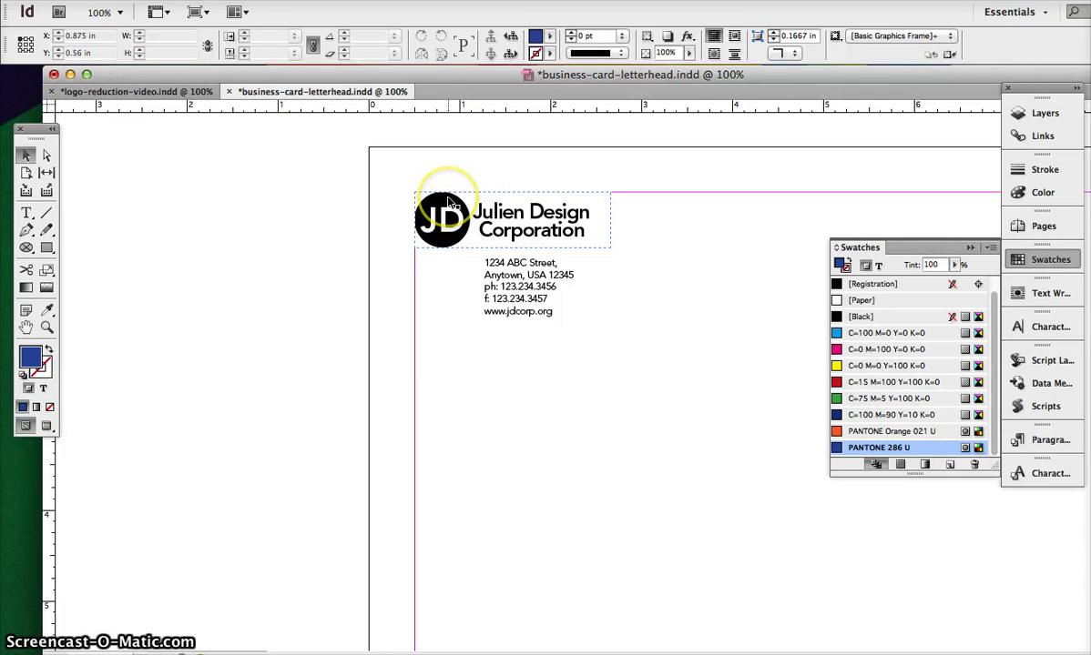
pyautogui.click(446, 202)
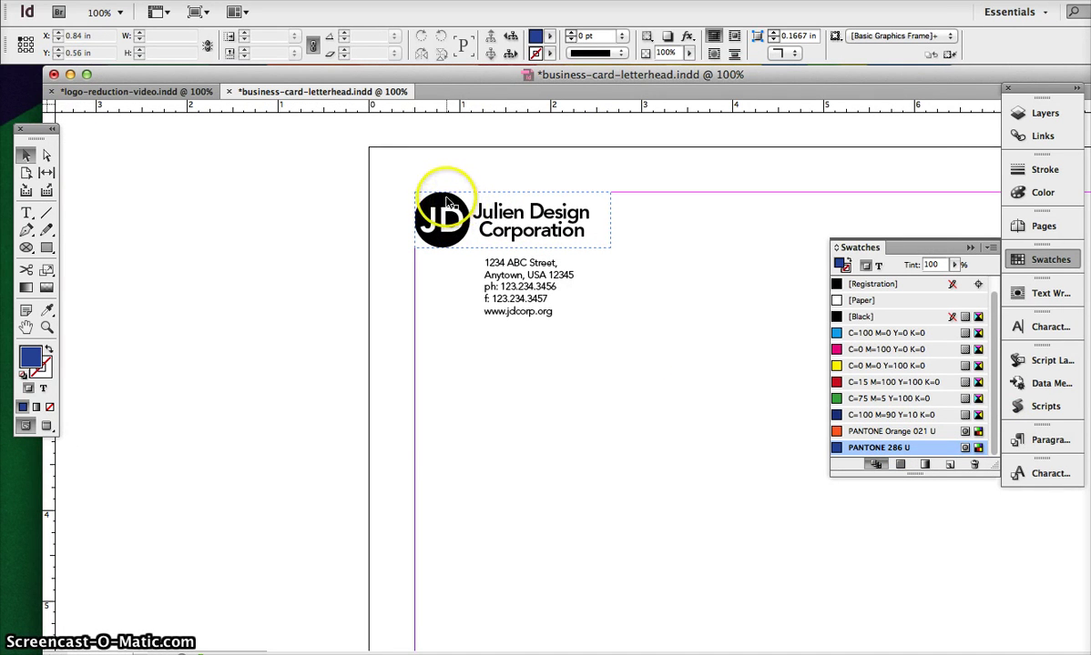
pyautogui.click(446, 200)
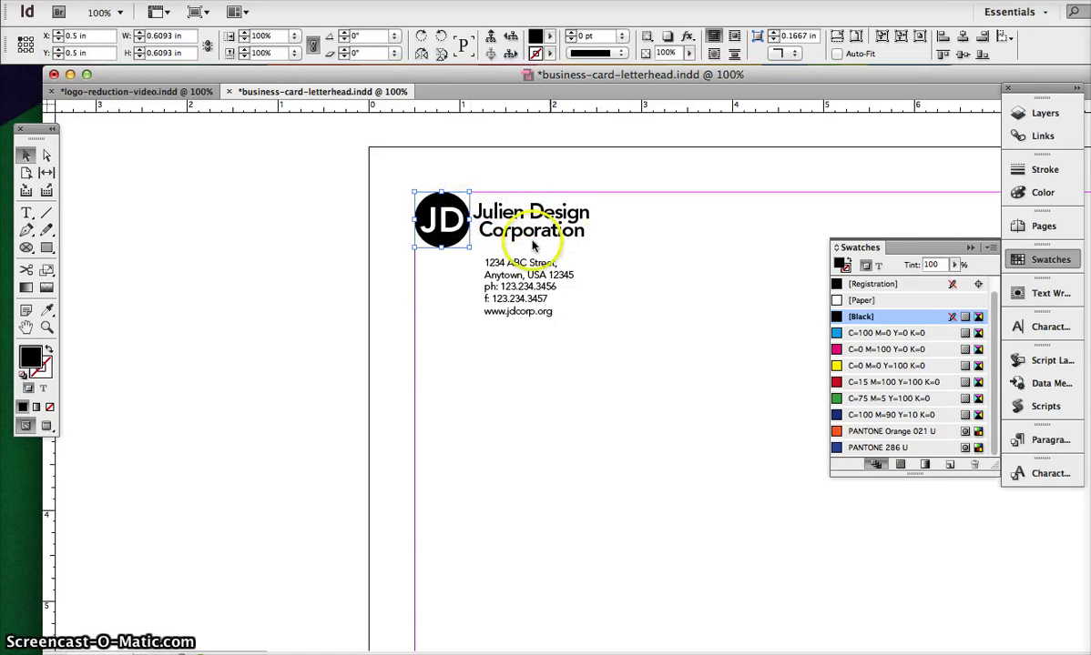
pyautogui.click(881, 448)
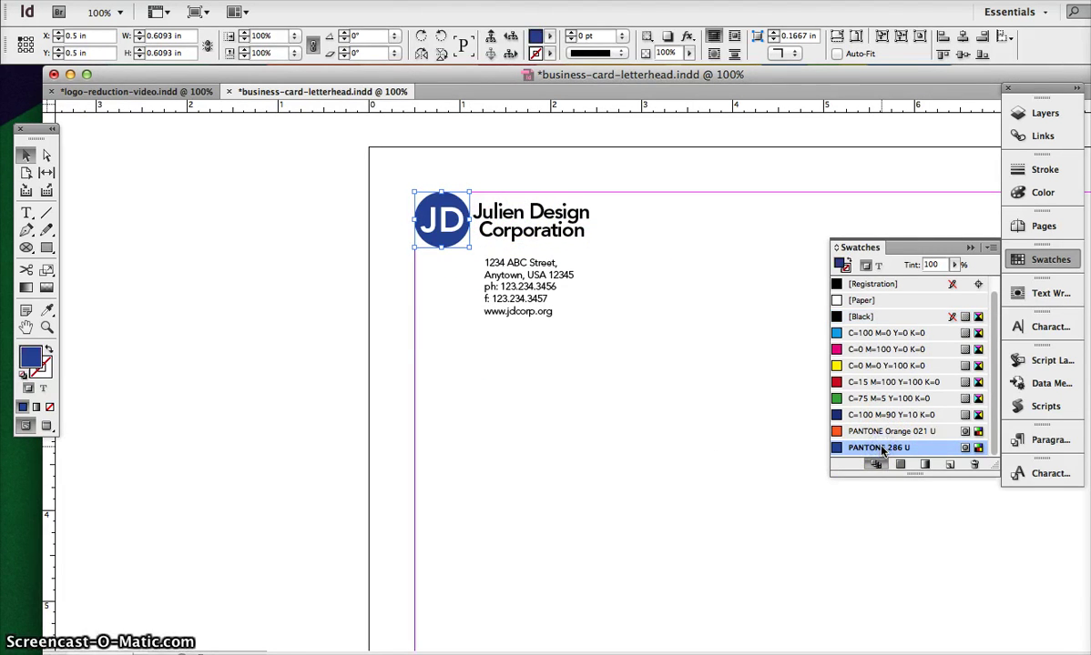
# Colour 'Julien Design' PANTONE Orange 021 U and nudge the logo group back into place
pyautogui.click(514, 214)
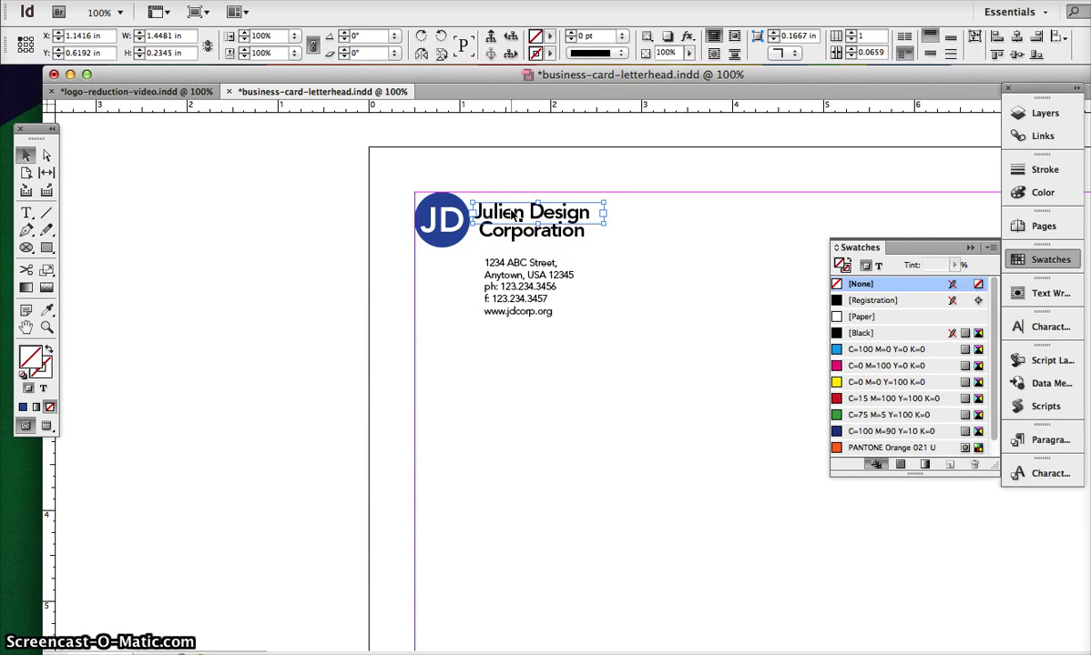
pyautogui.tripleClick(513, 212)
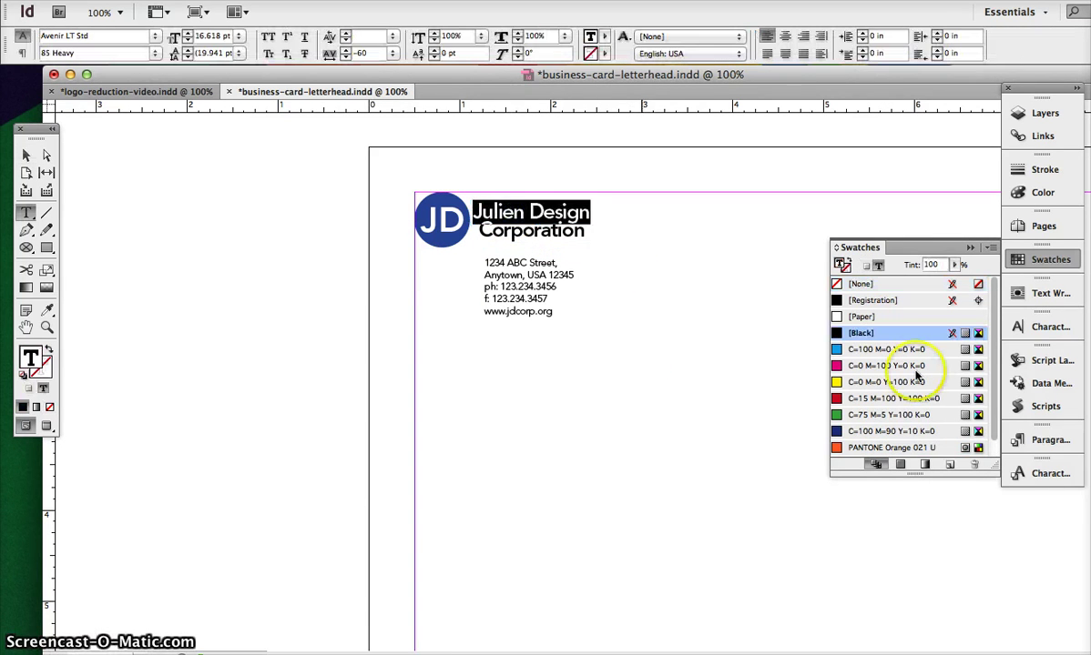
pyautogui.click(871, 447)
pyautogui.click(26, 156)
pyautogui.click(528, 407)
pyautogui.click(533, 216)
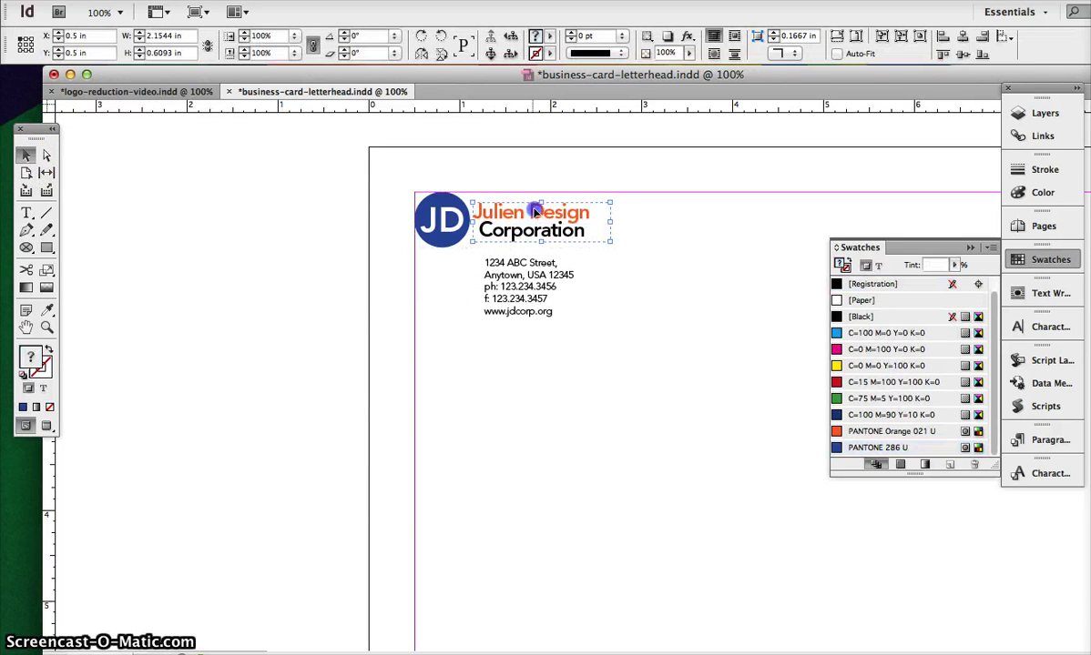
pyautogui.click(635, 276)
pyautogui.click(496, 227)
pyautogui.moveTo(455, 220)
pyautogui.mouseDown()
pyautogui.moveTo(517, 194)
pyautogui.moveTo(448, 224)
pyautogui.moveTo(461, 230)
pyautogui.mouseUp()
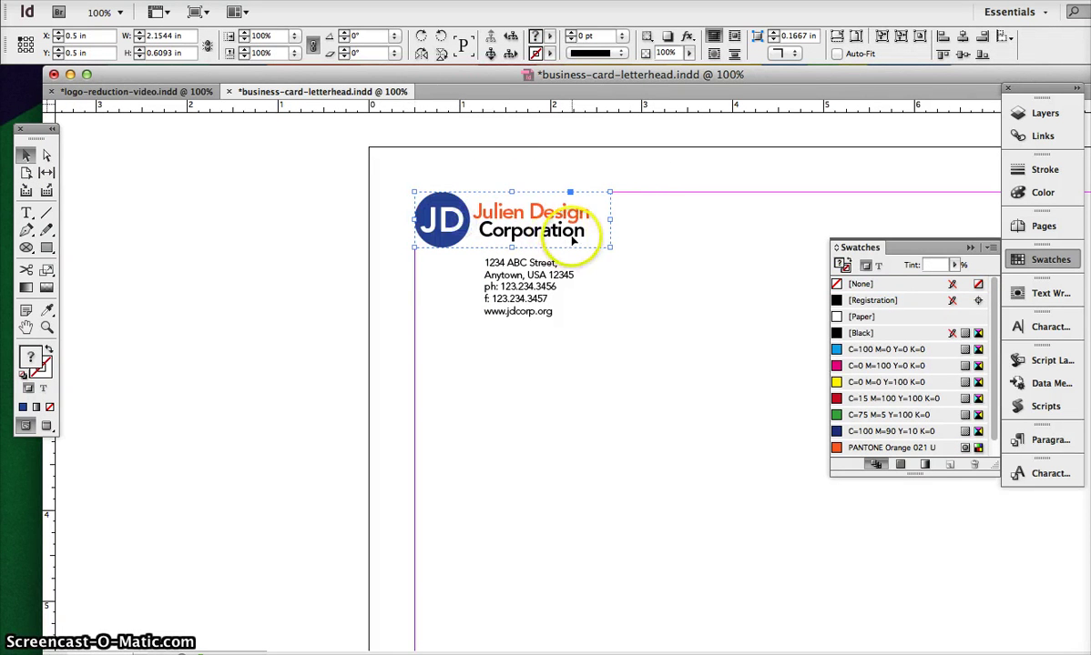
# Colour the 'Corporation' text PANTONE 286 U, undoing the accidental frame fill
pyautogui.click(561, 237)
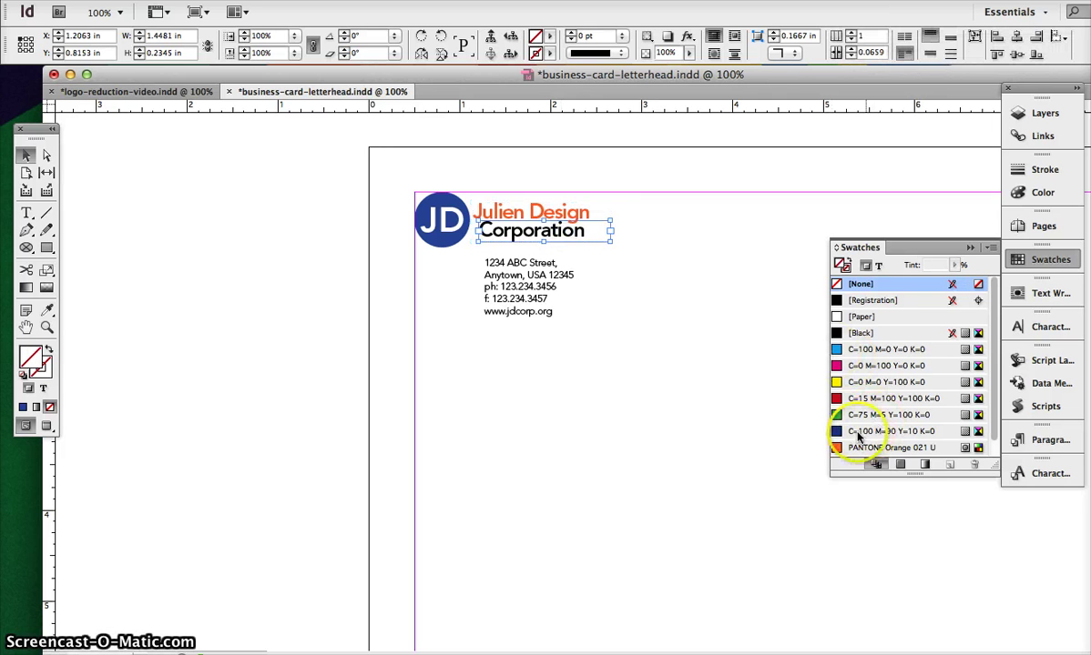
pyautogui.scroll(-1, 852, 435)
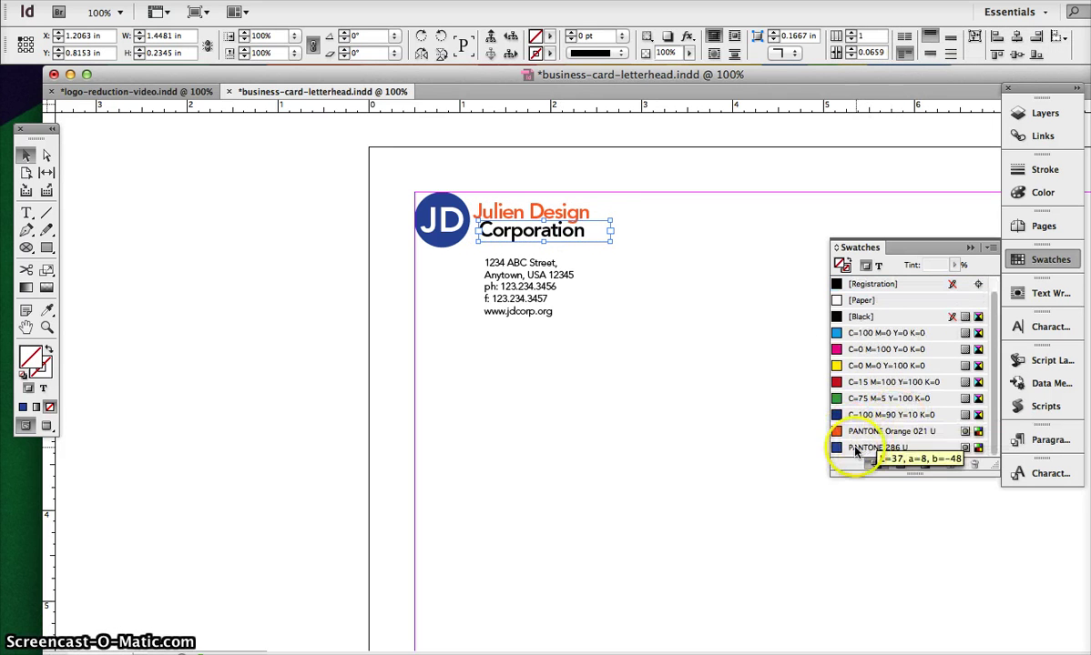
pyautogui.click(855, 448)
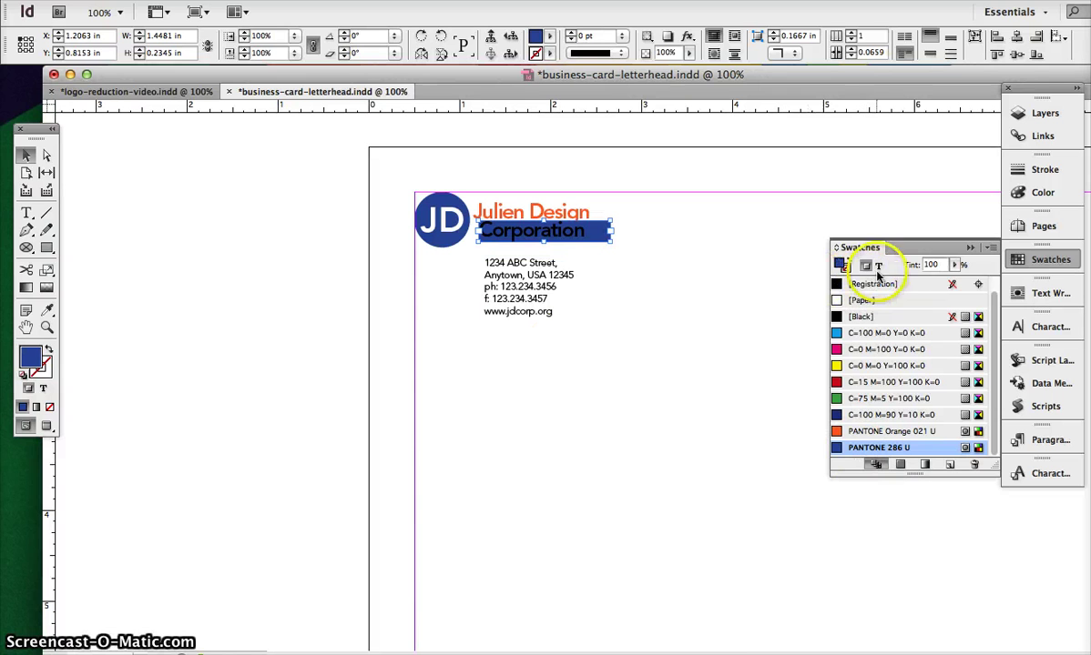
pyautogui.press('/')
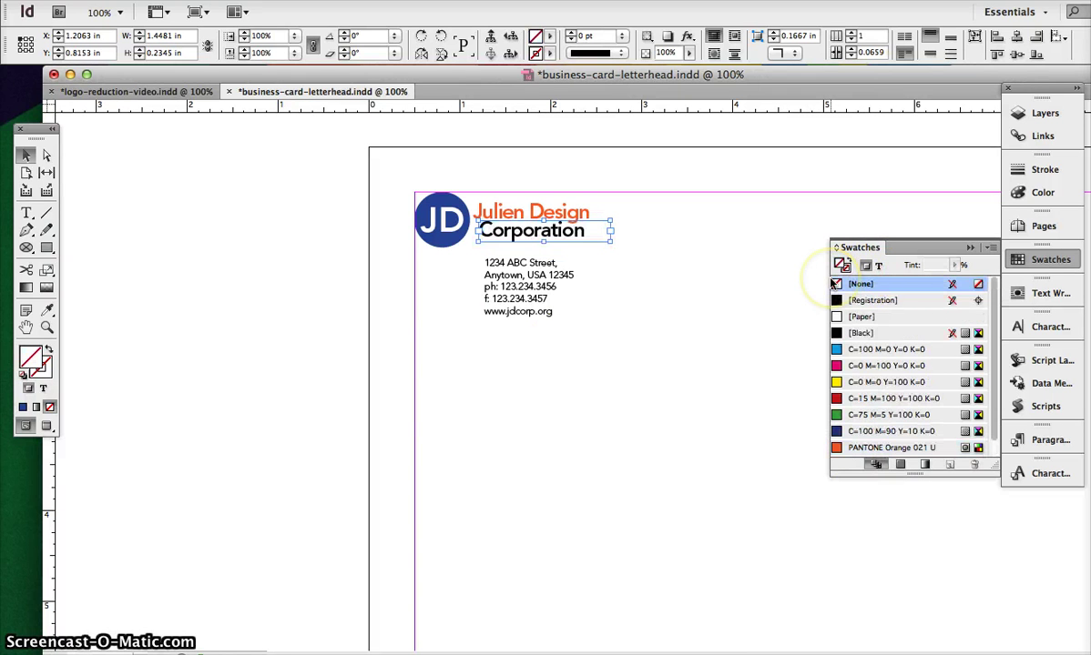
pyautogui.click(879, 265)
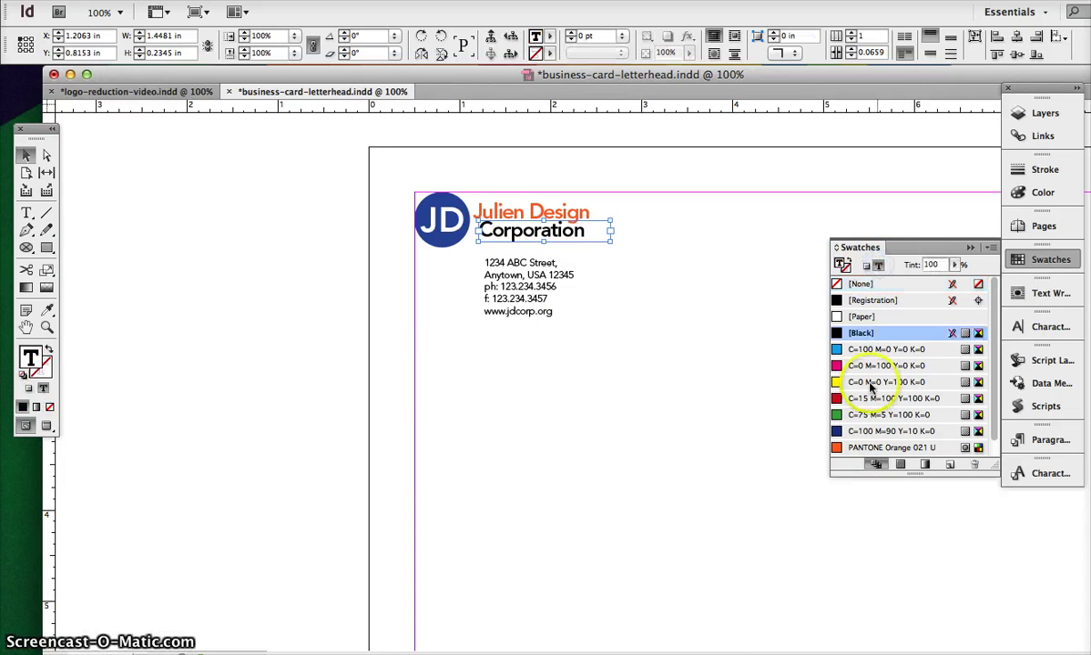
pyautogui.scroll(-1, 865, 428)
pyautogui.click(866, 448)
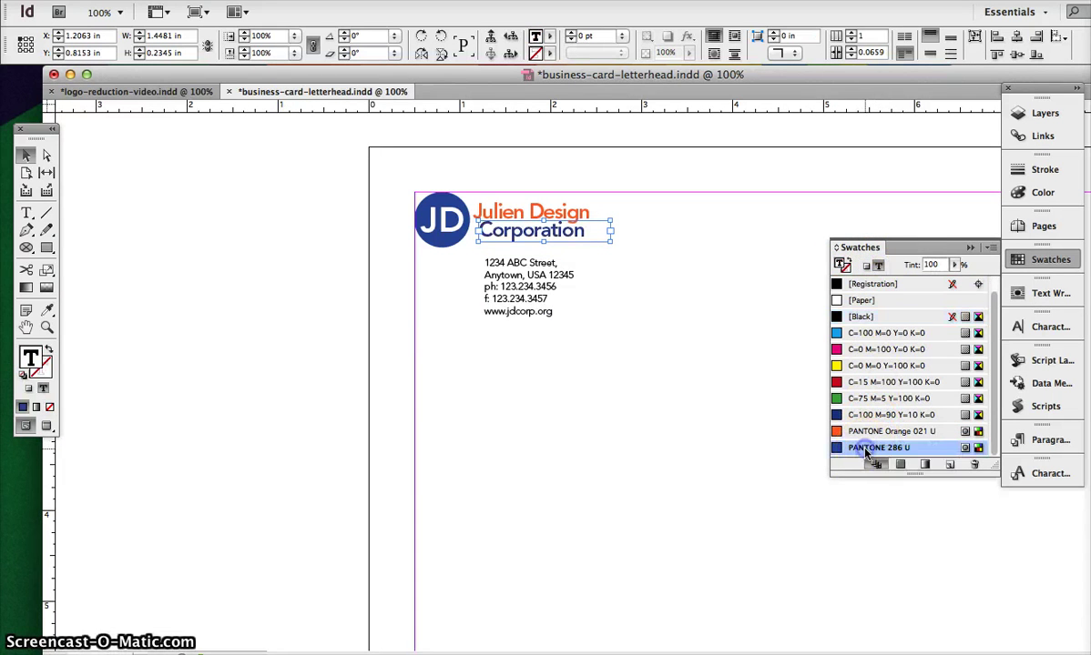
pyautogui.click(638, 365)
pyautogui.click(639, 451)
pyautogui.click(575, 366)
pyautogui.click(462, 479)
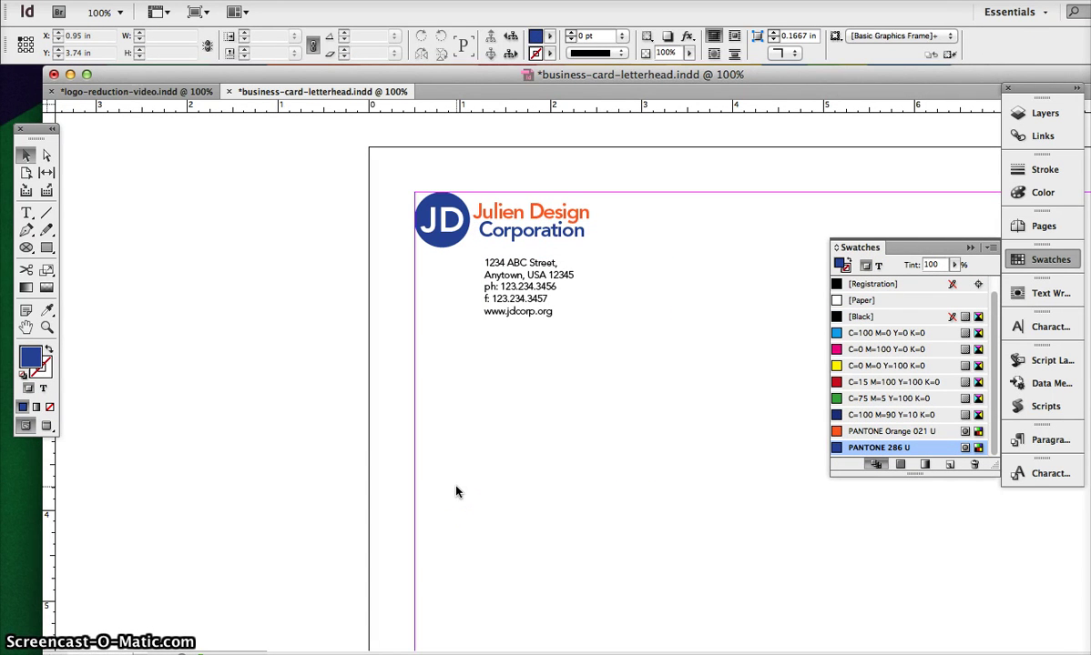
# Zoom the letterhead out to 75% and save the document
pyautogui.click(519, 469)
pyautogui.press('super+minus')
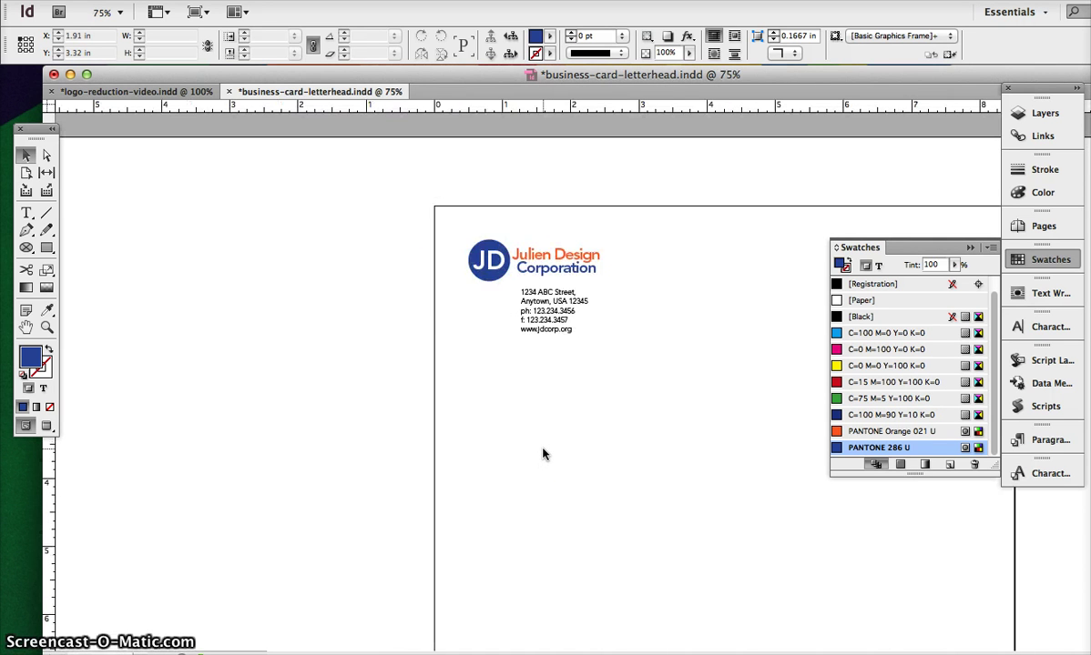
pyautogui.hscroll(3, 542, 454)
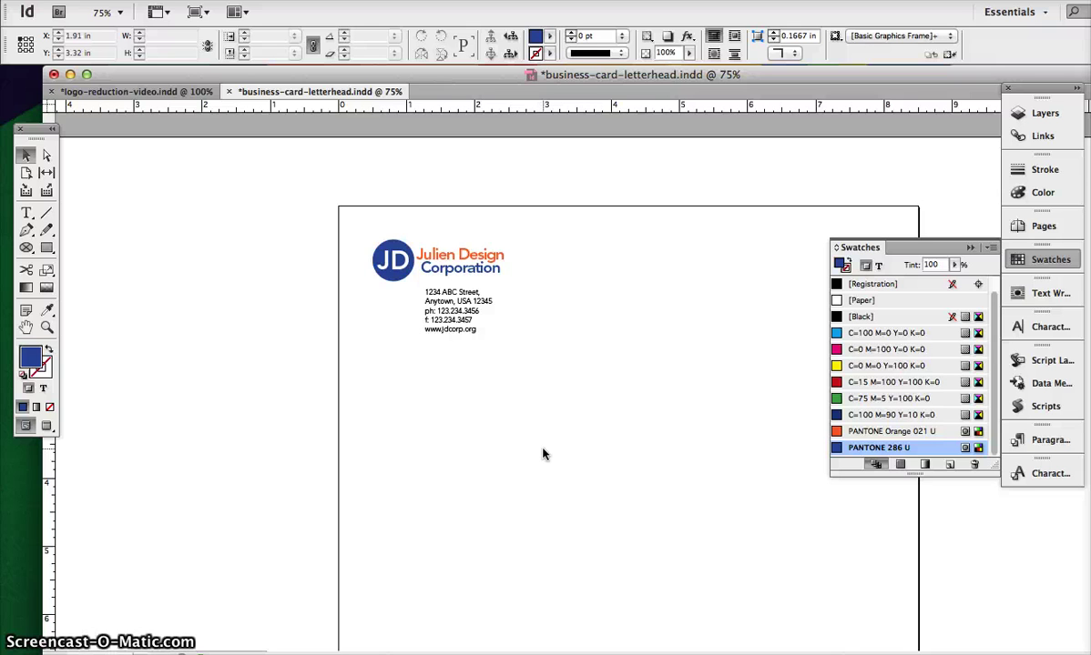
pyautogui.press('super+s')
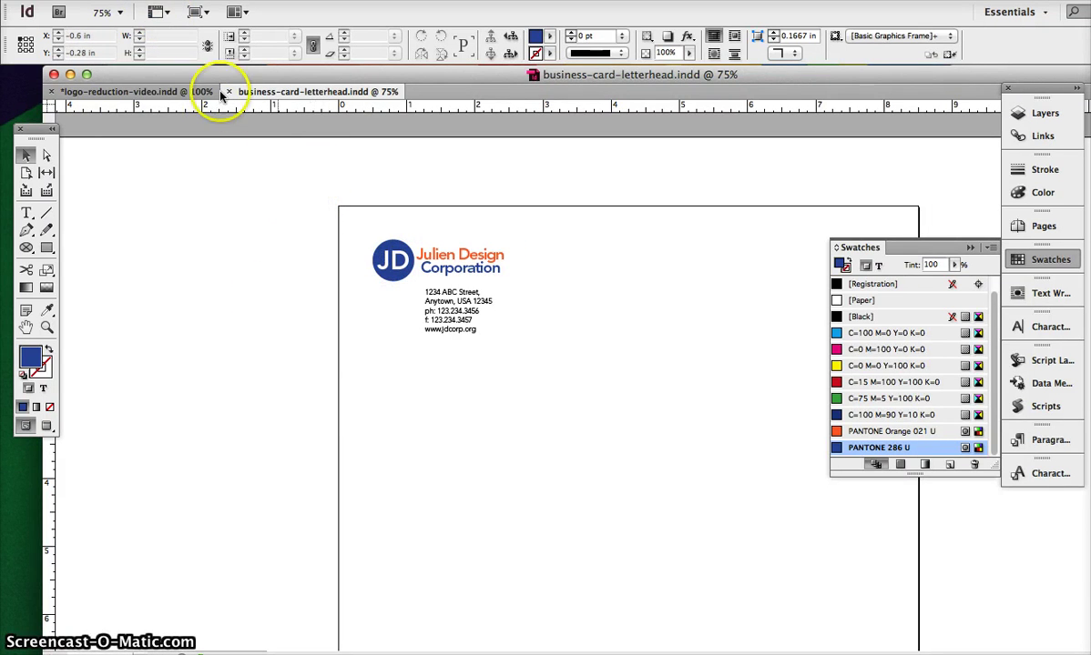
pyautogui.click(127, 2)
# Create a new Print-intent document 9.5 in wide by 4.5 in high
pyautogui.moveTo(182, 8)
pyautogui.click(346, 13)
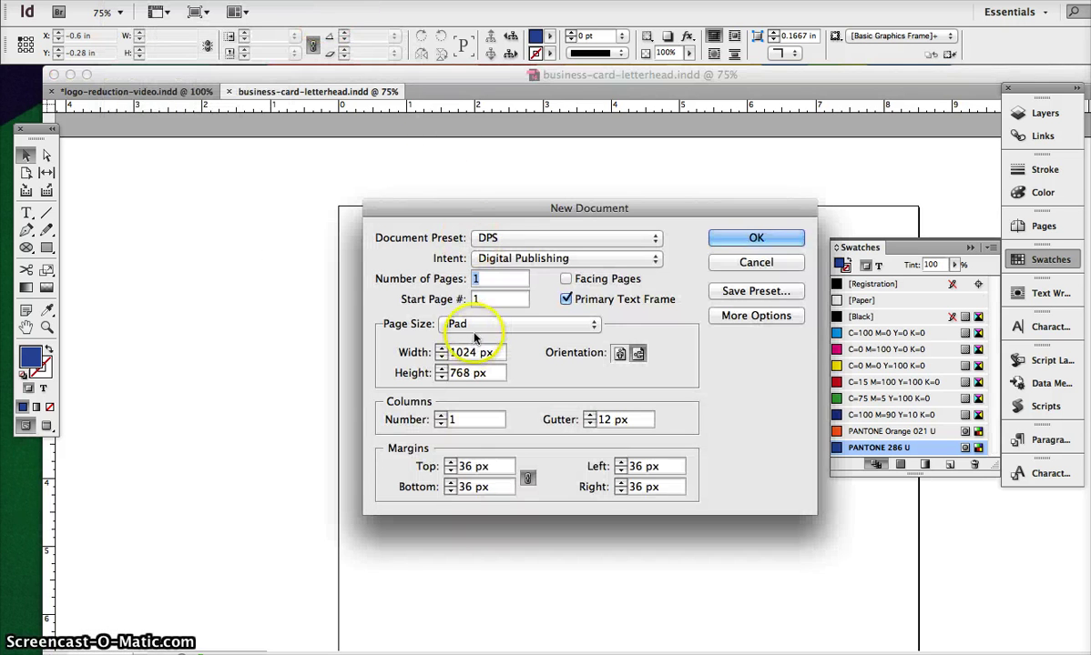
pyautogui.click(500, 258)
pyautogui.click(492, 235)
pyautogui.doubleClick(458, 353)
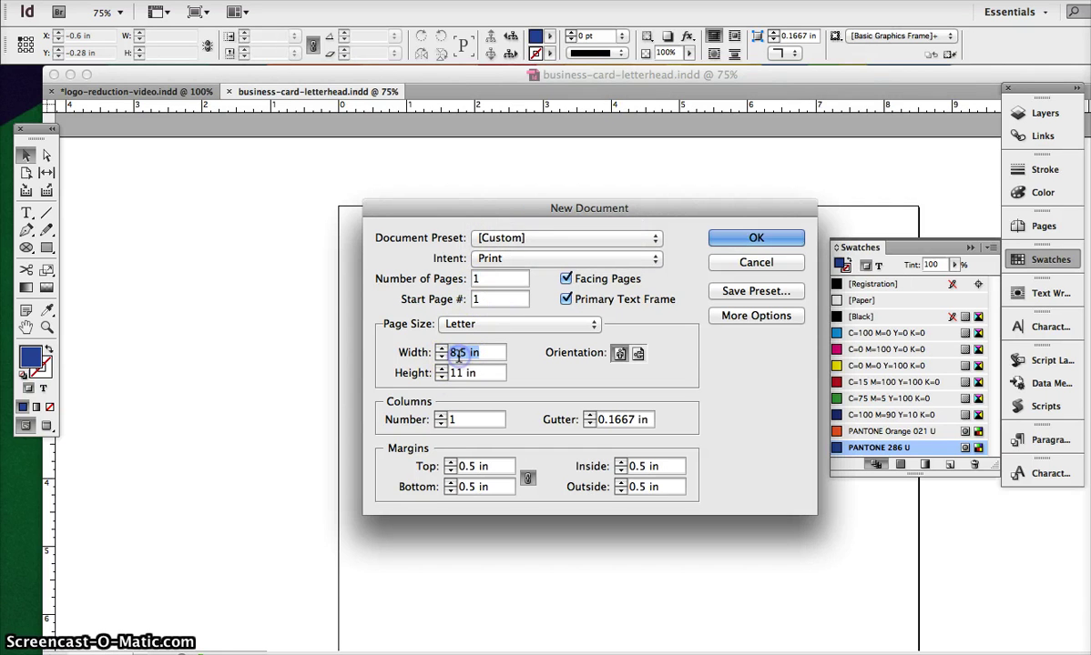
pyautogui.write('9.5')
pyautogui.press('Tab')
pyautogui.write('4.5')
pyautogui.press('Return')
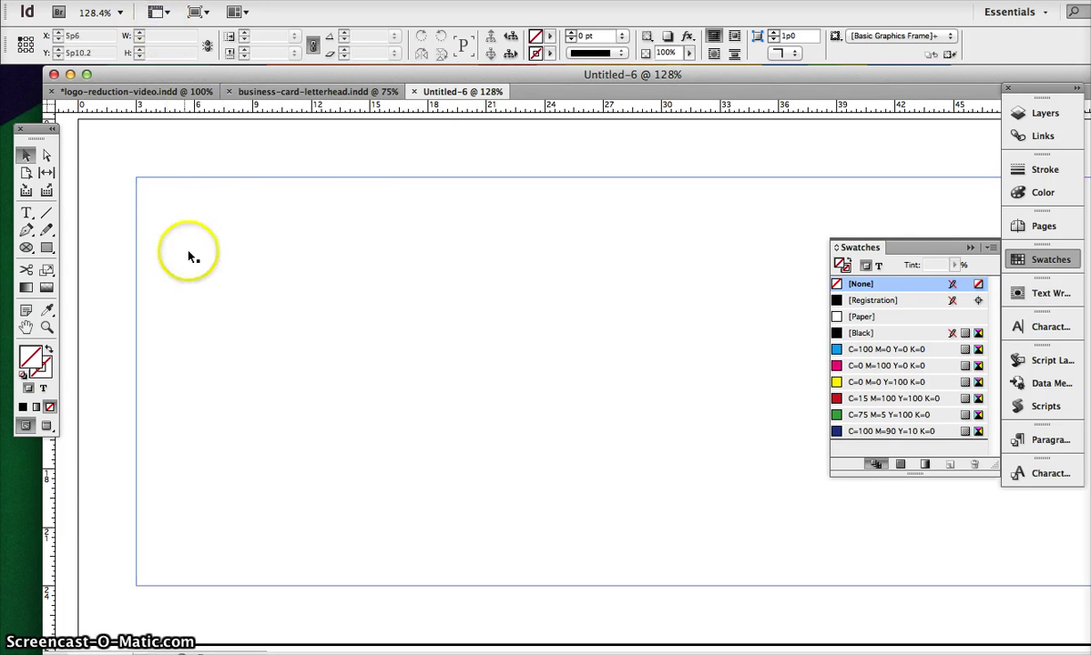
# Paste the letterhead's logo and address into Untitled-6 and delete the empty page frame
pyautogui.click(337, 93)
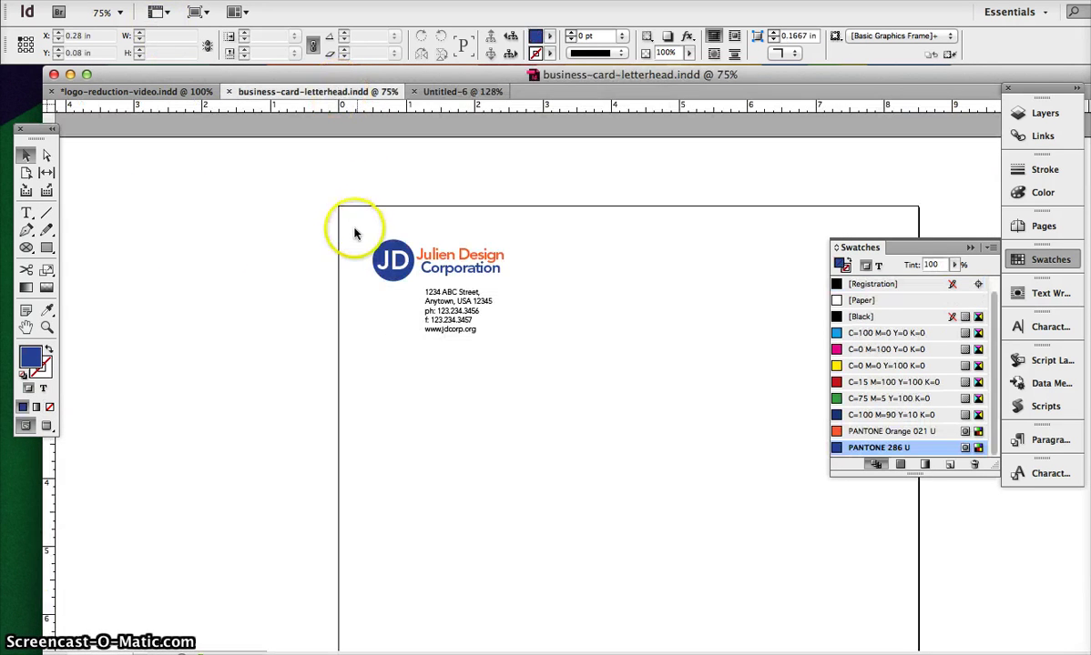
pyautogui.moveTo(355, 225); pyautogui.dragTo(548, 373)
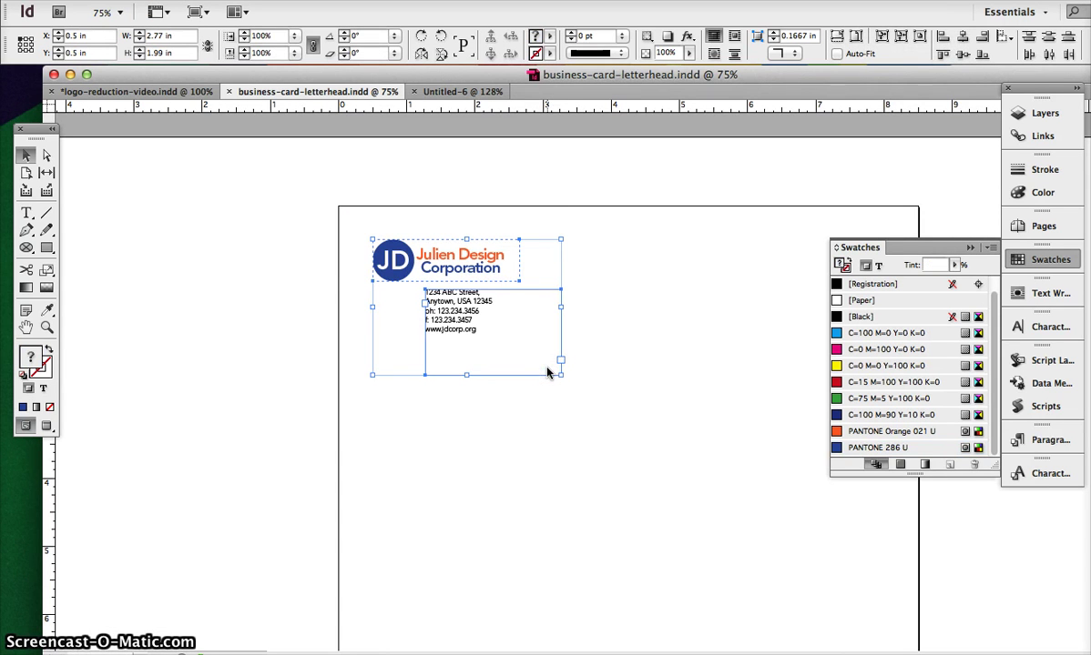
pyautogui.click(462, 91)
pyautogui.click(369, 238)
pyautogui.press('super+v')
pyautogui.click(349, 230)
pyautogui.press('Delete')
# Hide frame edges and margin guides, zoom out, and collapse the Swatches panel
pyautogui.click(382, 0)
pyautogui.moveTo(477, 270)
pyautogui.click(579, 275)
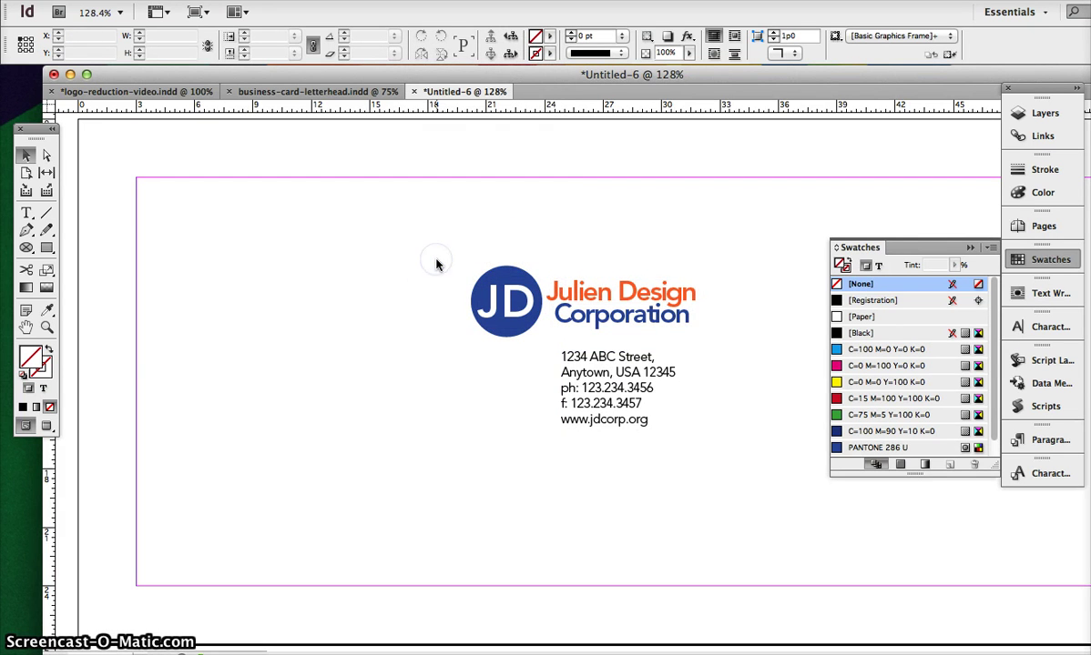
pyautogui.press('super+minus')
pyautogui.press('super+minus')
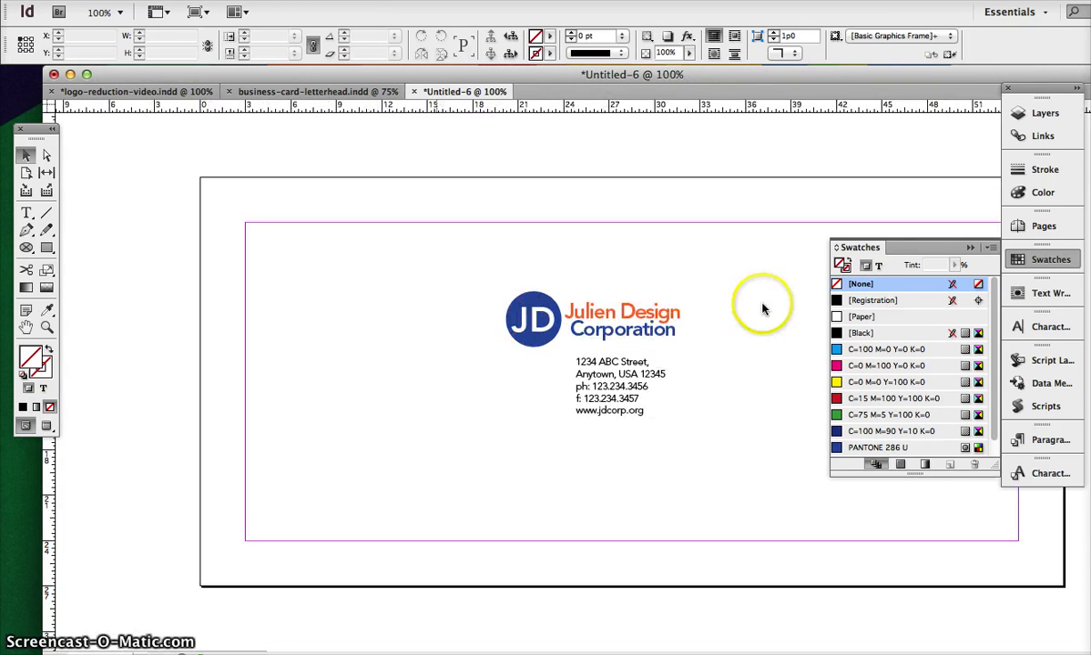
pyautogui.click(971, 248)
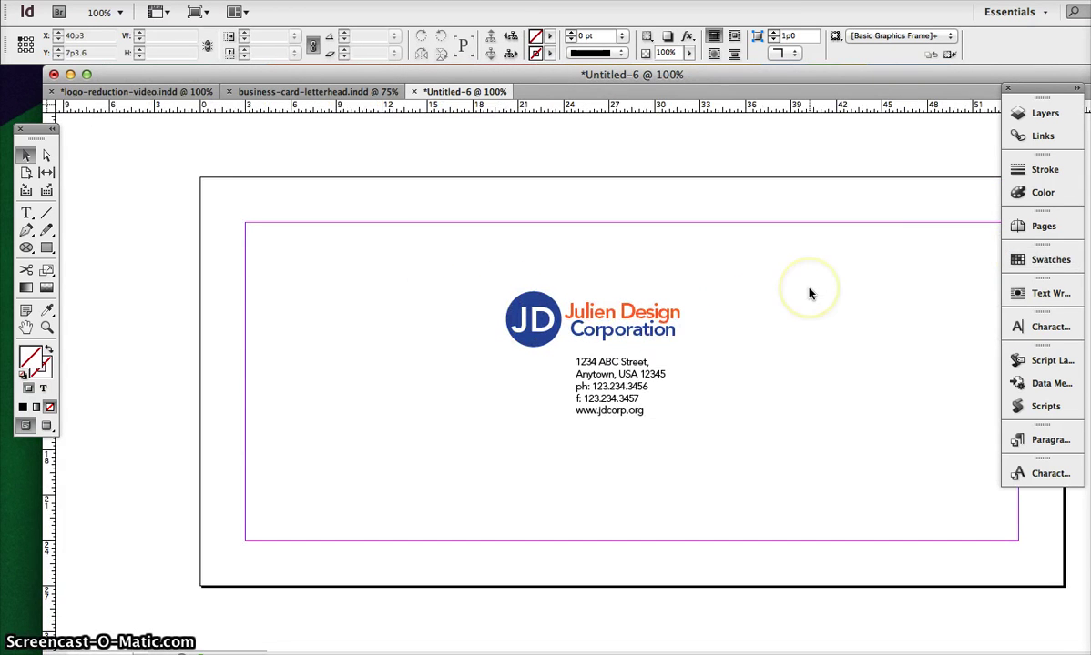
pyautogui.hscroll(5, 810, 293)
pyautogui.hscroll(-5, 810, 293)
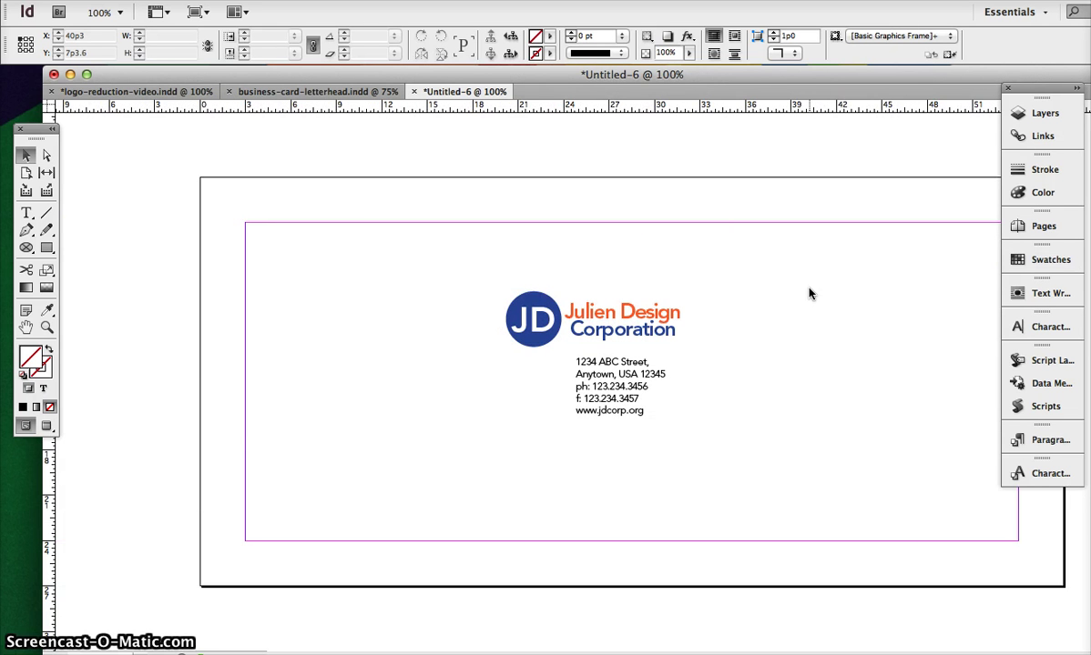
pyautogui.press('super+semicolon')
# Move the JD logo to the envelope's upper-left and scale it to 80%
pyautogui.click(535, 307)
pyautogui.moveTo(517, 301); pyautogui.dragTo(251, 227)
pyautogui.click(42, 271)
pyautogui.doubleClick(42, 271)
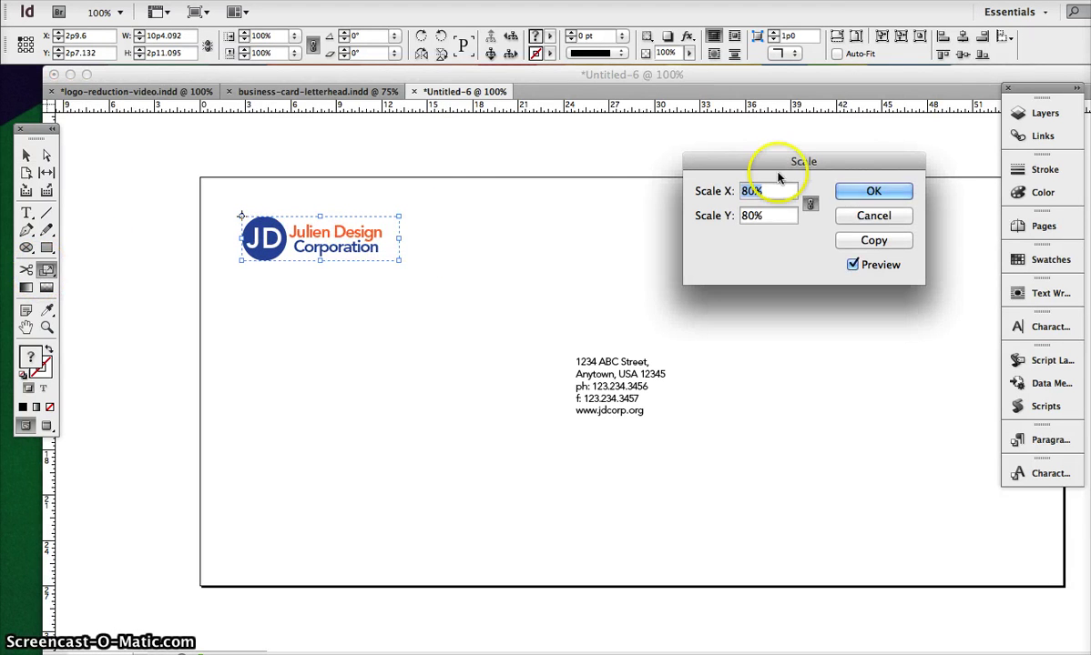
pyautogui.click(855, 191)
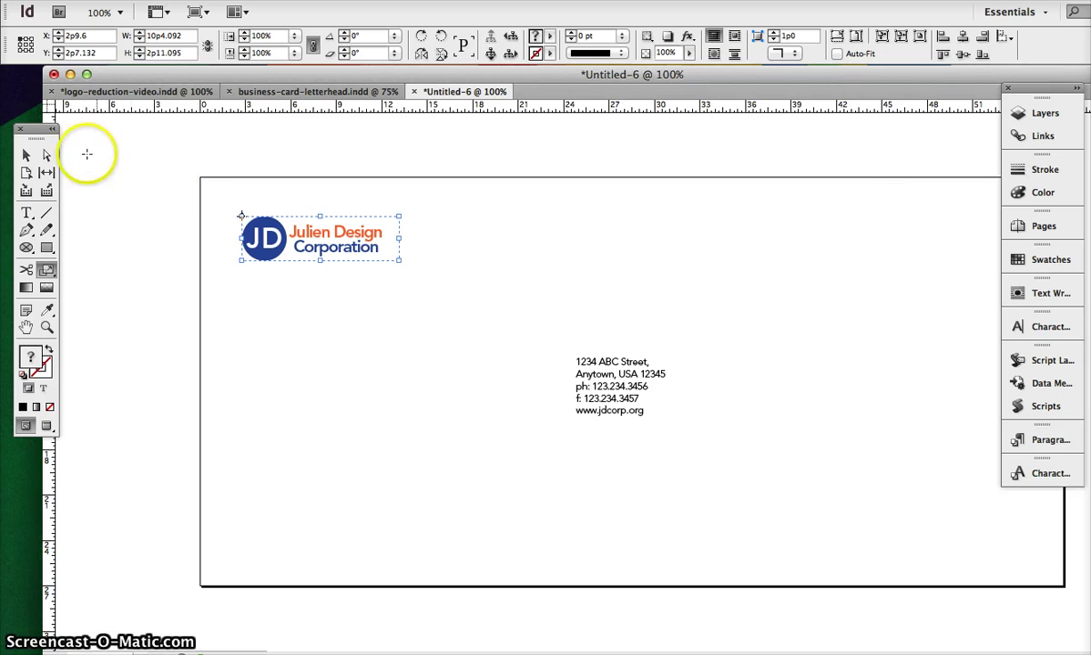
pyautogui.click(26, 156)
# Set the address text to 7.5 pt and place its frame just below the logo
pyautogui.click(596, 391)
pyautogui.tripleClick(596, 388)
pyautogui.click(596, 386)
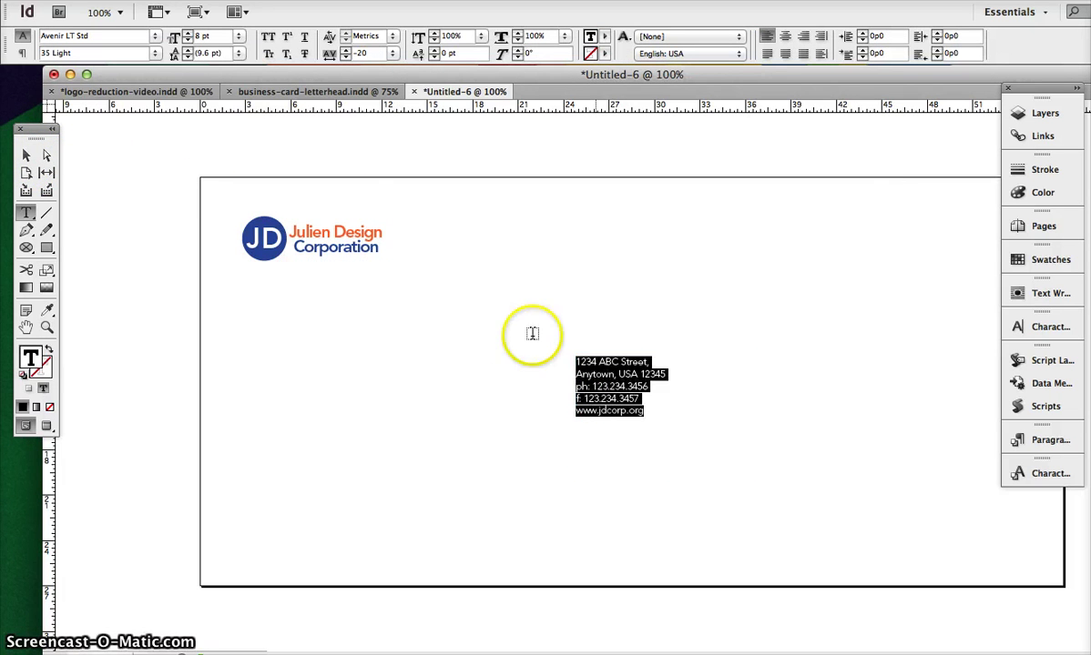
pyautogui.click(198, 35)
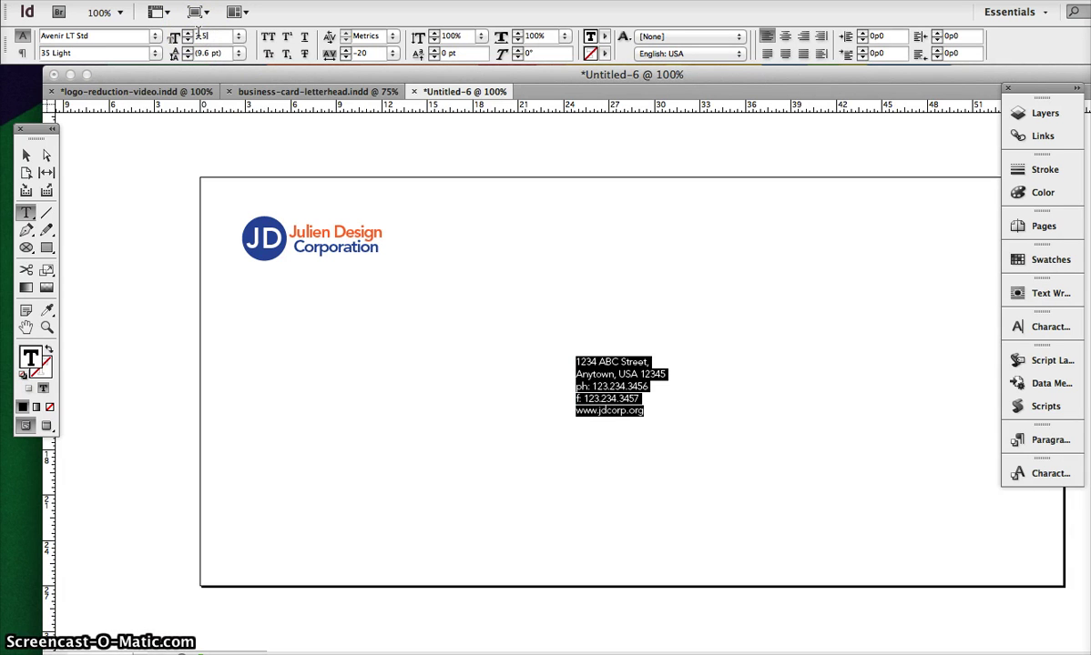
pyautogui.press('Return')
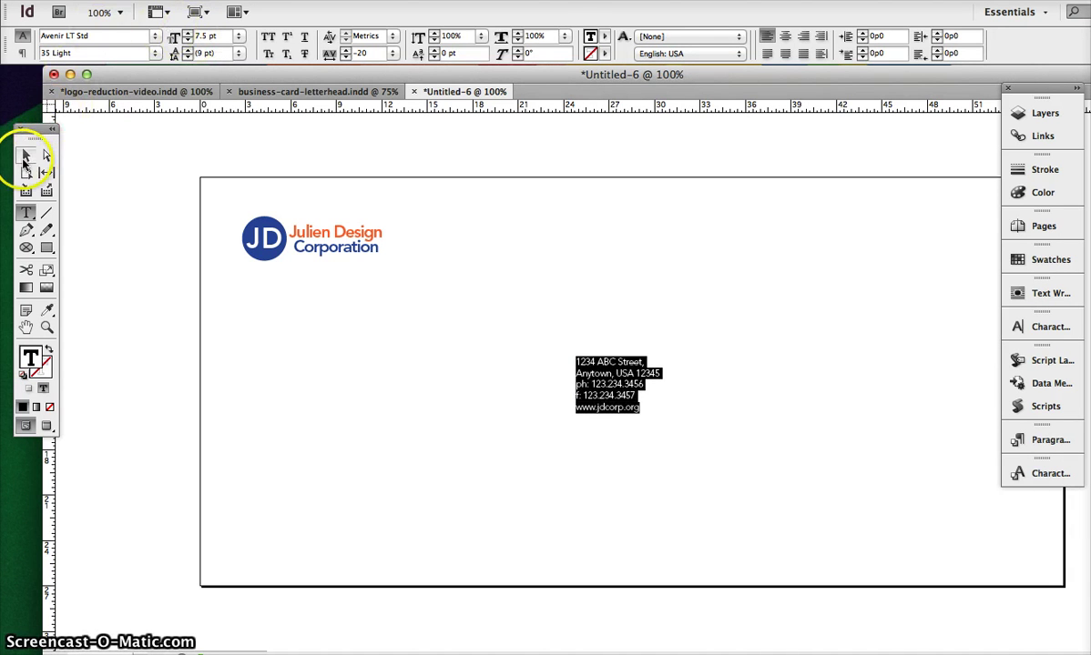
pyautogui.click(24, 156)
pyautogui.click(516, 356)
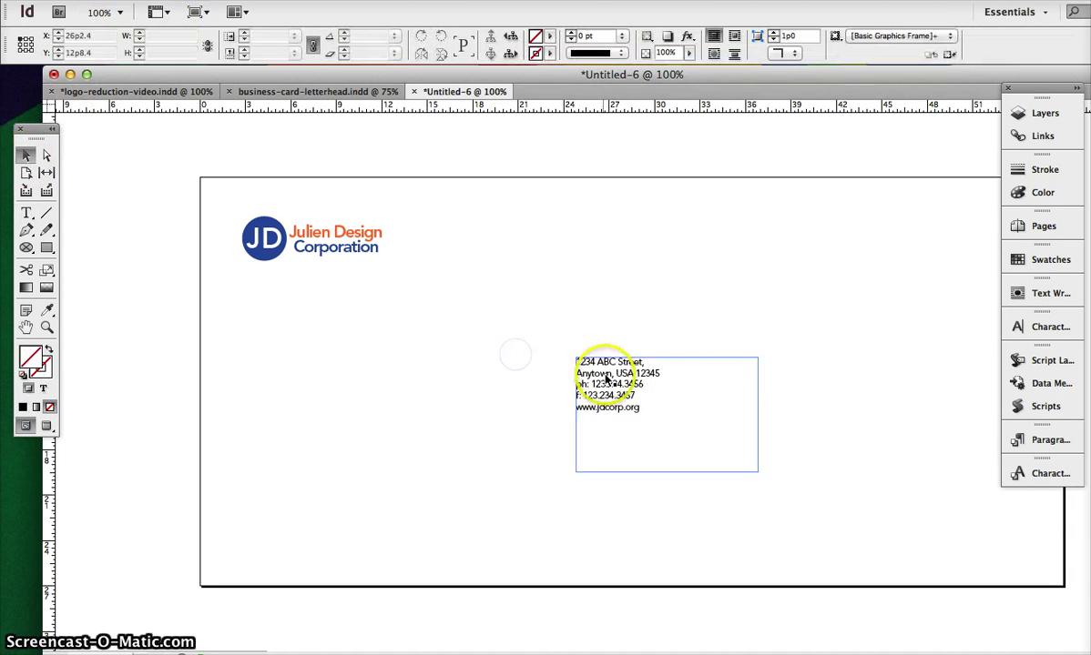
pyautogui.moveTo(583, 374); pyautogui.dragTo(326, 292)
pyautogui.moveTo(476, 385); pyautogui.dragTo(398, 334)
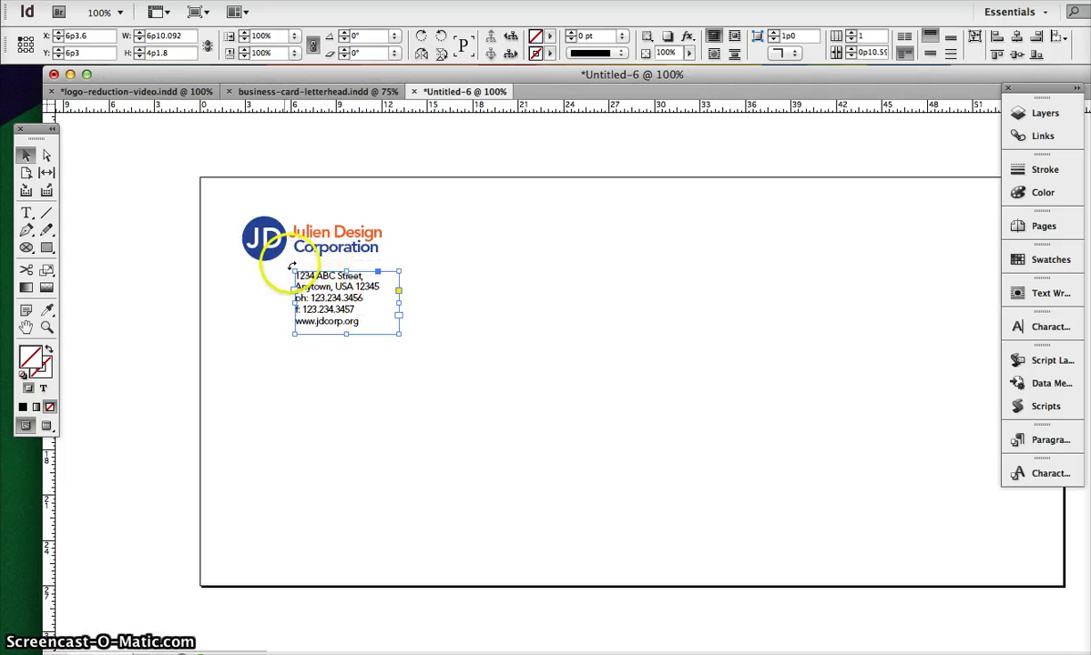
pyautogui.moveTo(334, 282)
pyautogui.mouseDown()
pyautogui.moveTo(414, 266)
pyautogui.moveTo(437, 244)
pyautogui.moveTo(329, 302)
pyautogui.mouseUp()
pyautogui.click(421, 324)
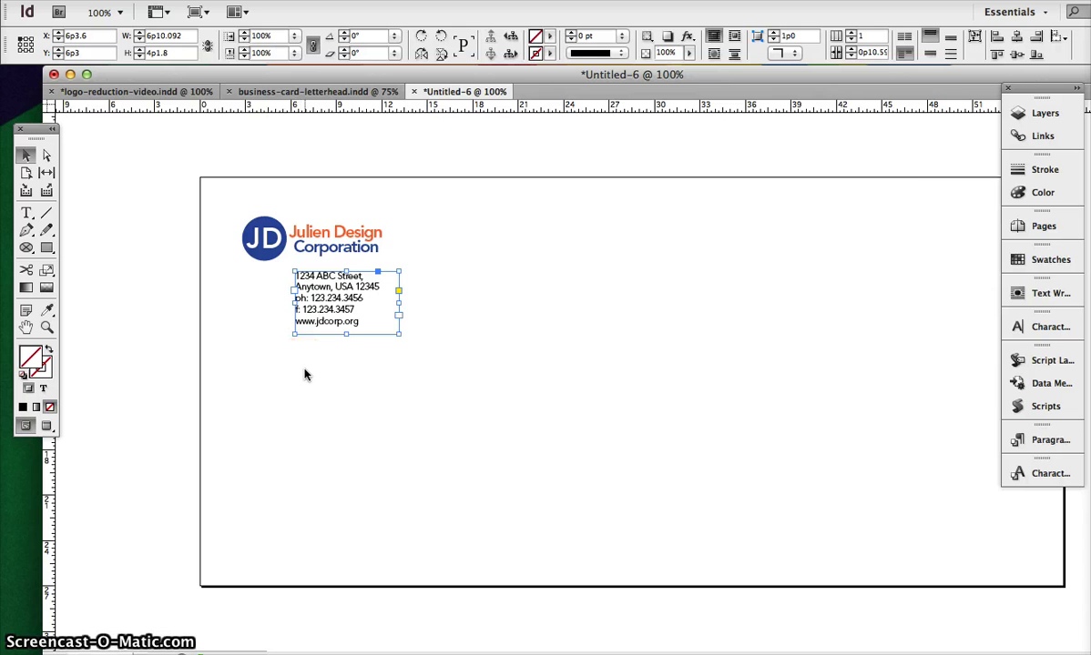
# Save the envelope as envelope.indd, replacing the existing file
pyautogui.press('super+s')
pyautogui.write('envelope.indd')
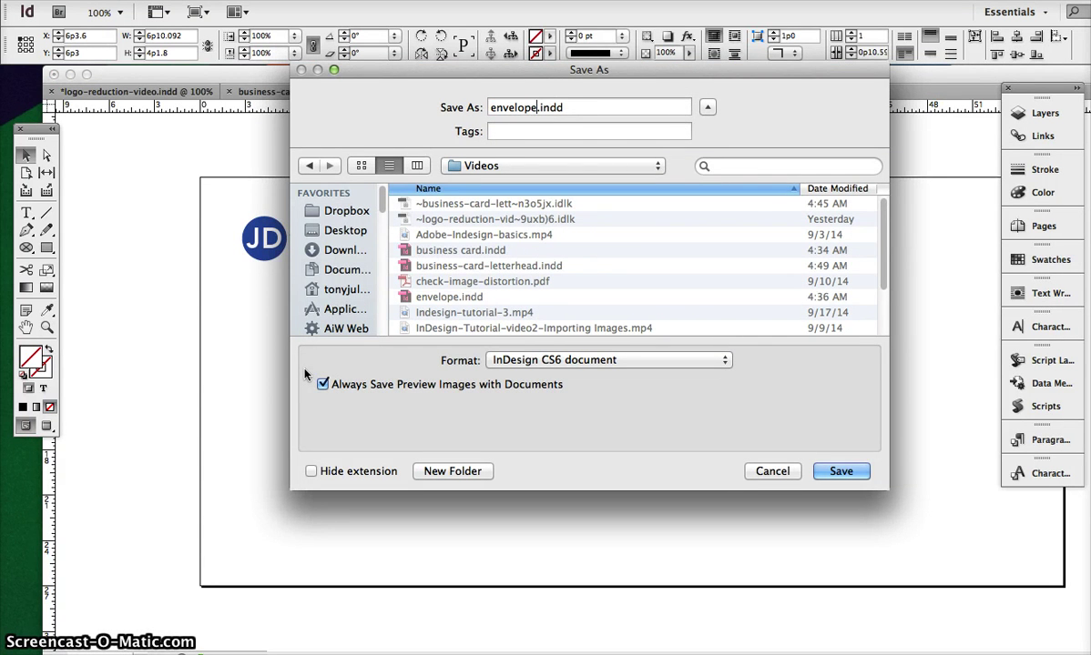
pyautogui.press('Return')
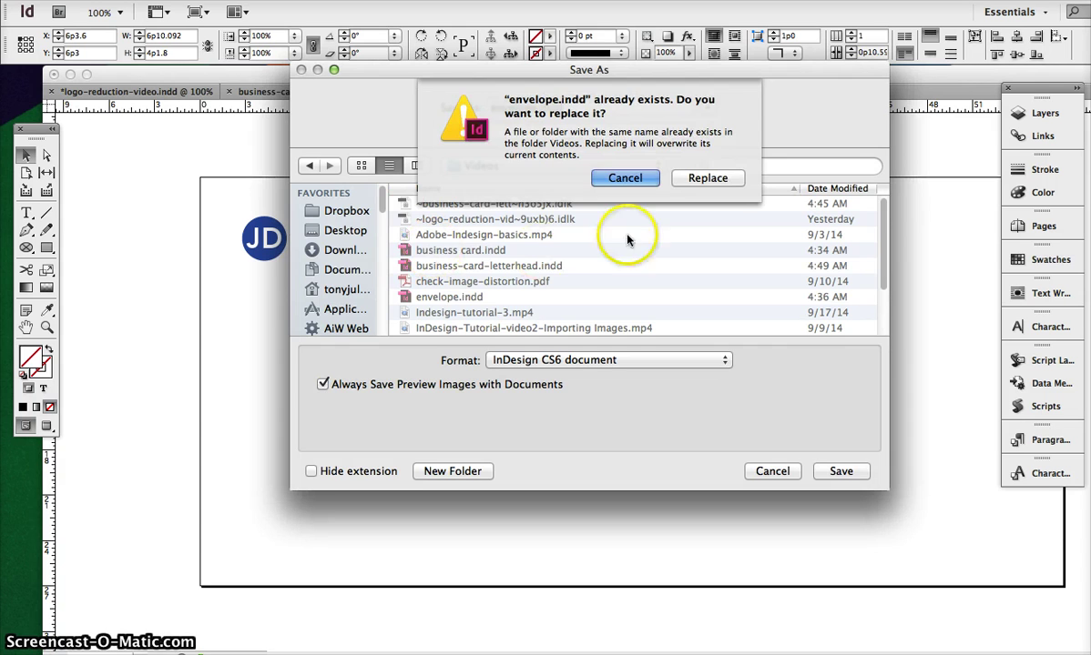
pyautogui.click(703, 178)
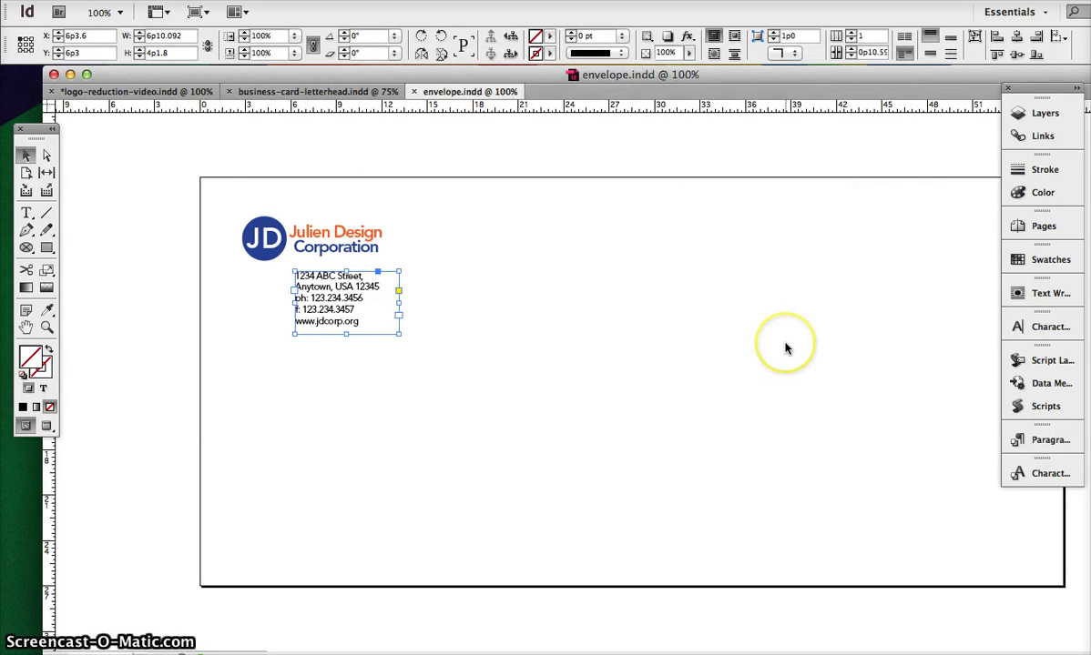
pyautogui.click(477, 166)
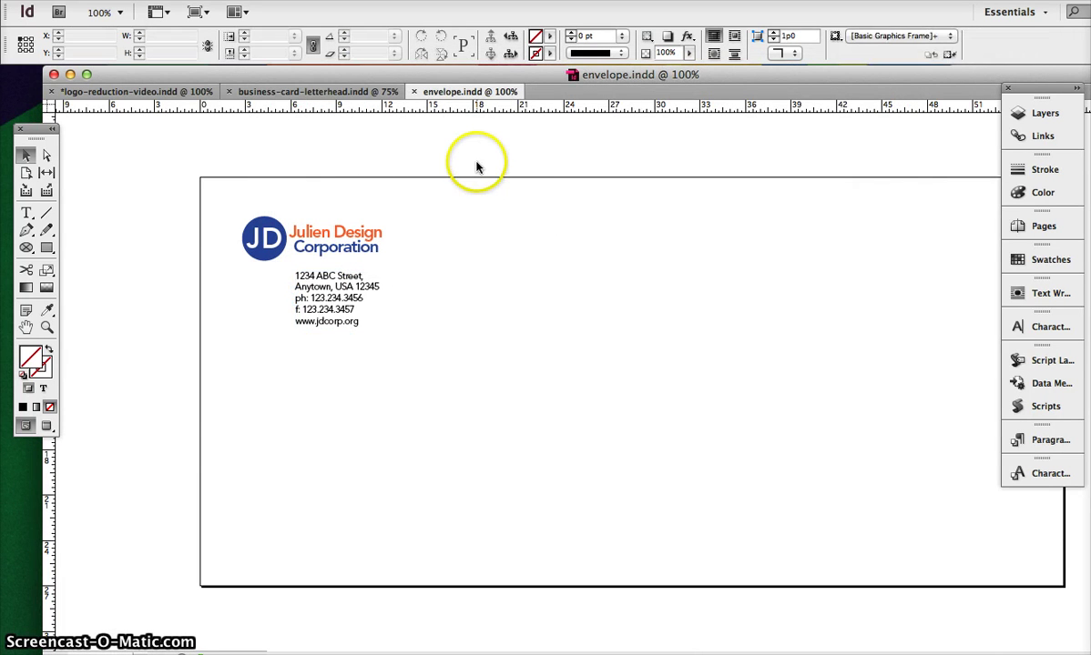
# Return to business-card-letterhead.indd, select the logo group, and scroll to the letterhead page
pyautogui.click(355, 92)
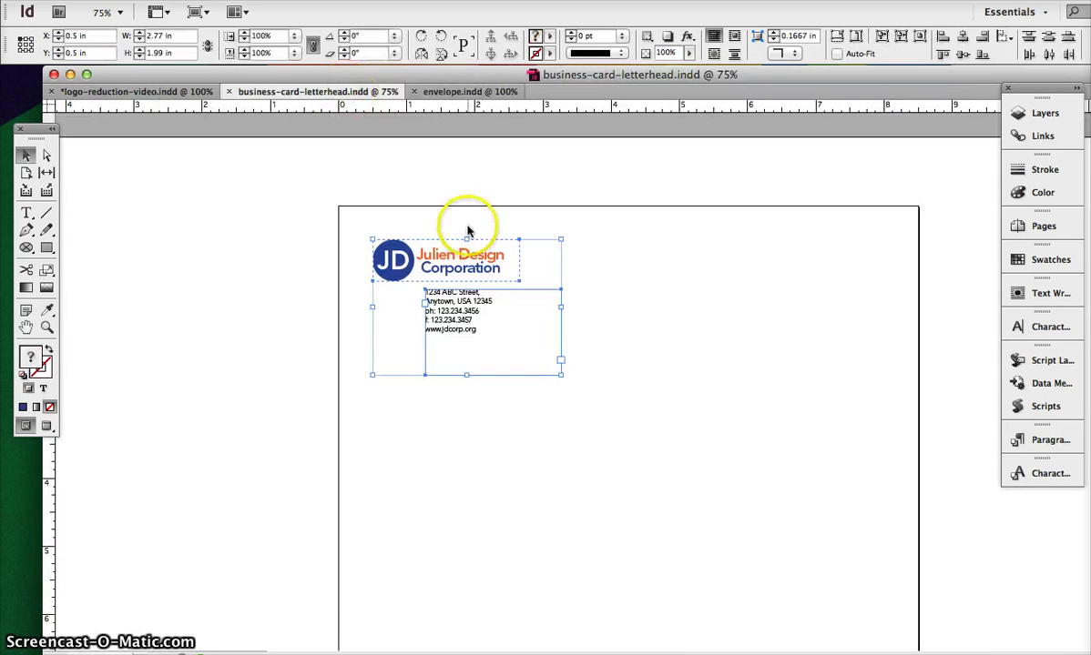
pyautogui.scroll(-10, 467, 231)
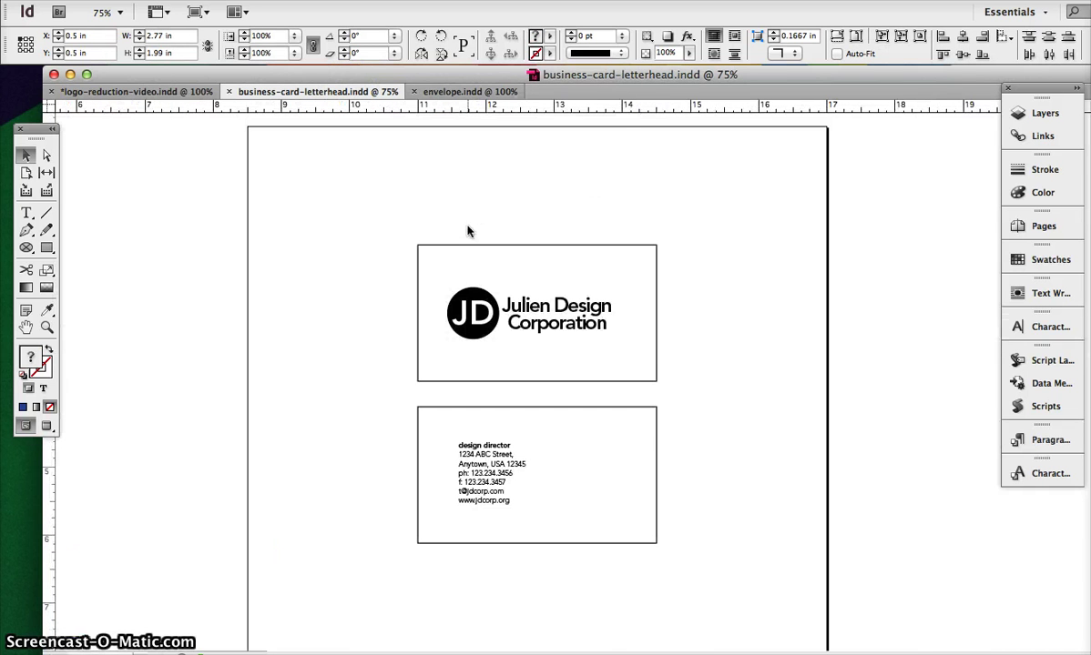
pyautogui.click(469, 244)
pyautogui.click(515, 328)
pyautogui.scroll(-5, 514, 327)
pyautogui.hscroll(-2, 514, 327)
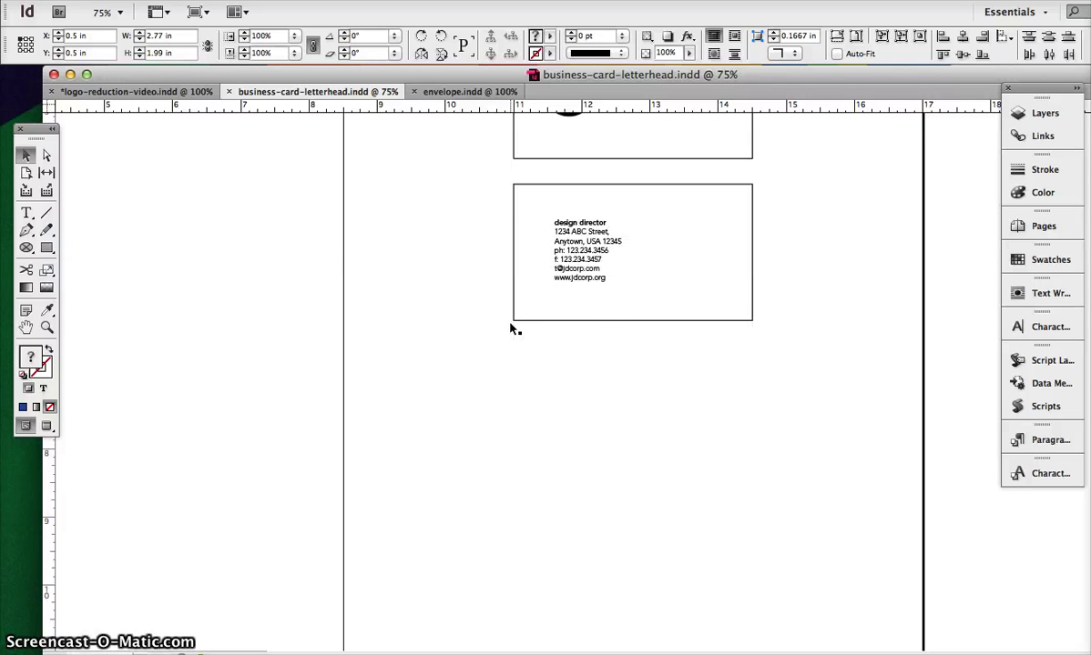
pyautogui.hscroll(-10, 511, 328)
pyautogui.scroll(-8, 510, 328)
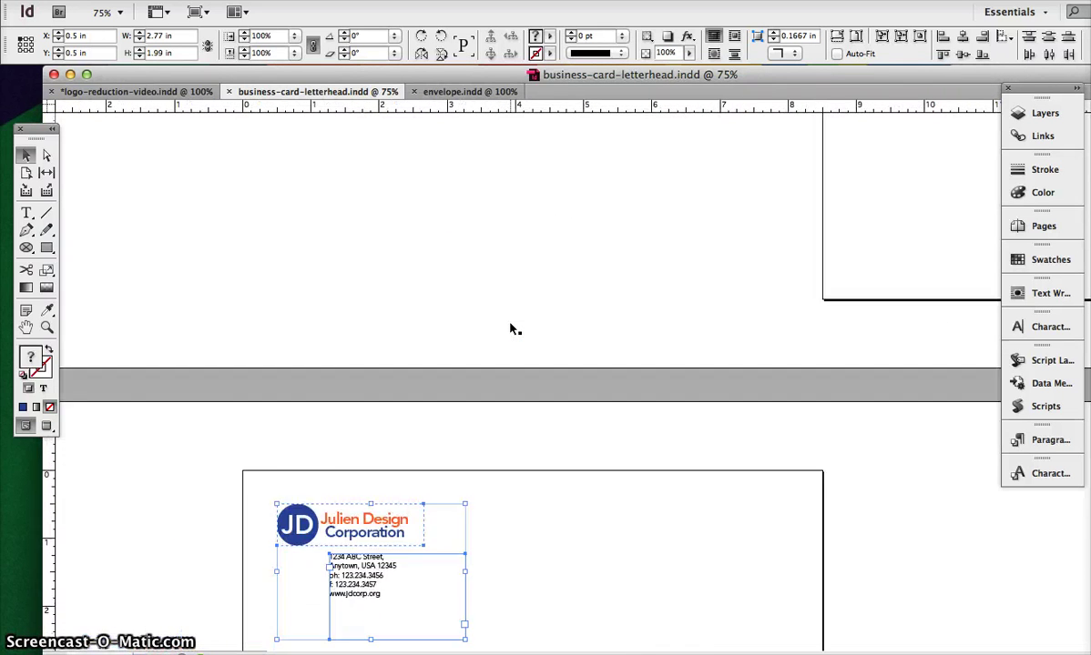
pyautogui.scroll(-5, 510, 329)
pyautogui.scroll(-1, 513, 329)
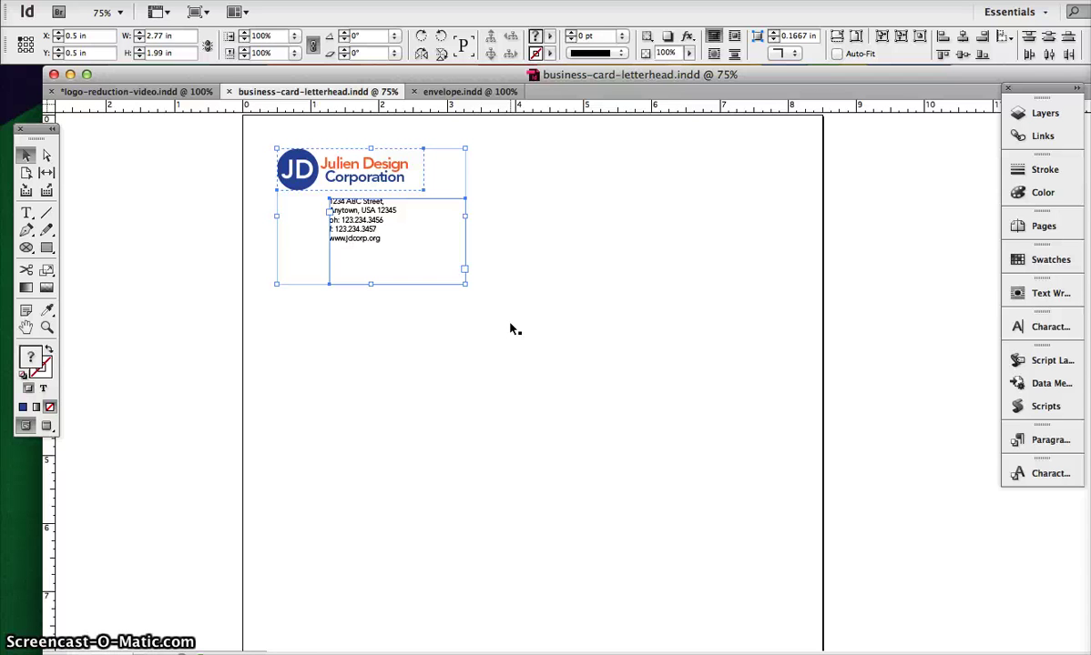
# Scale the letterhead logo to 120% and move the address block down beneath it
pyautogui.click(510, 328)
pyautogui.click(347, 183)
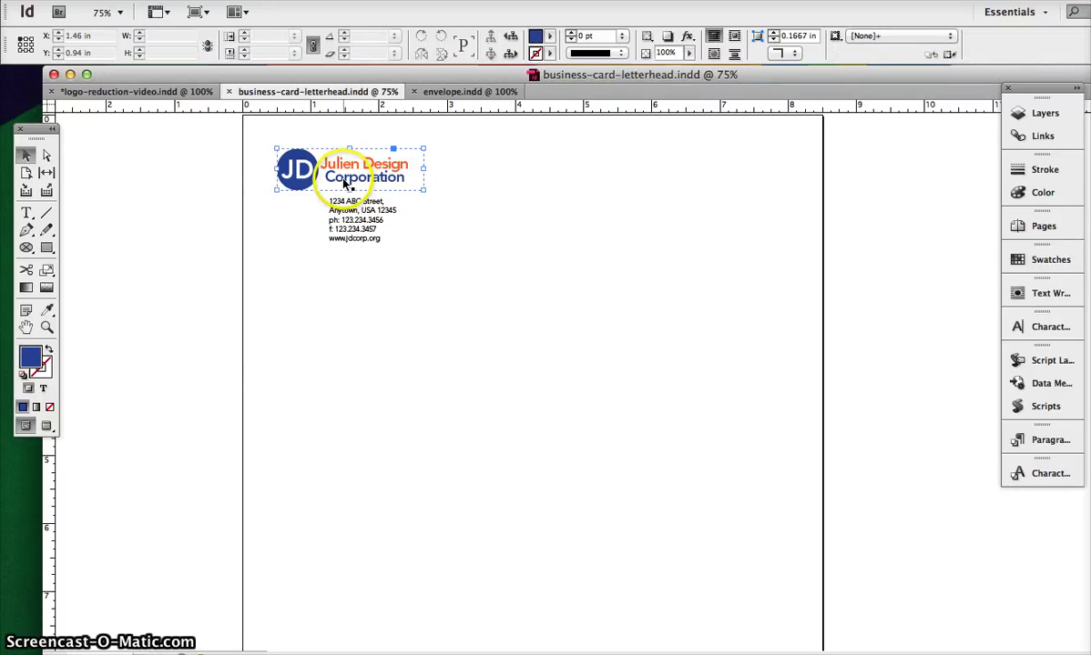
pyautogui.doubleClick(48, 270)
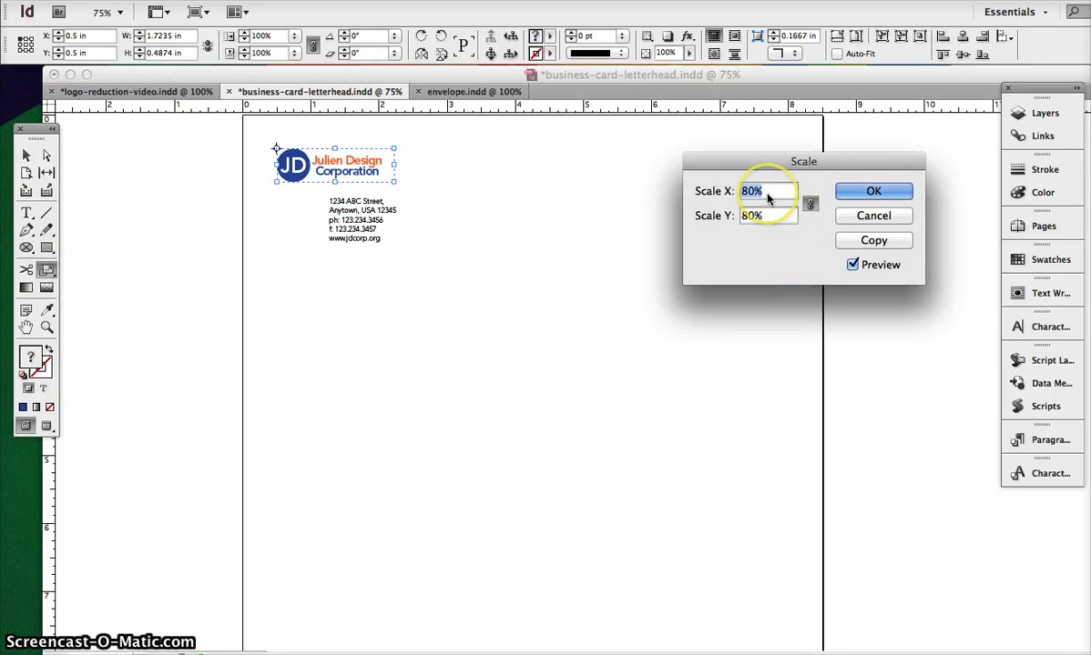
pyautogui.write('120')
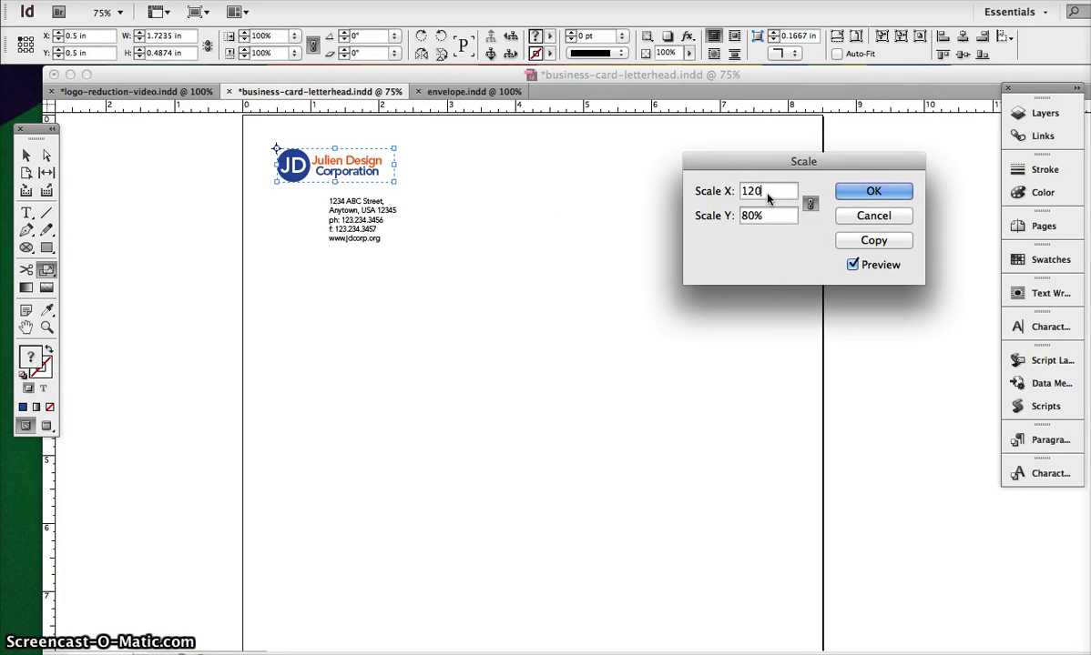
pyautogui.click(778, 215)
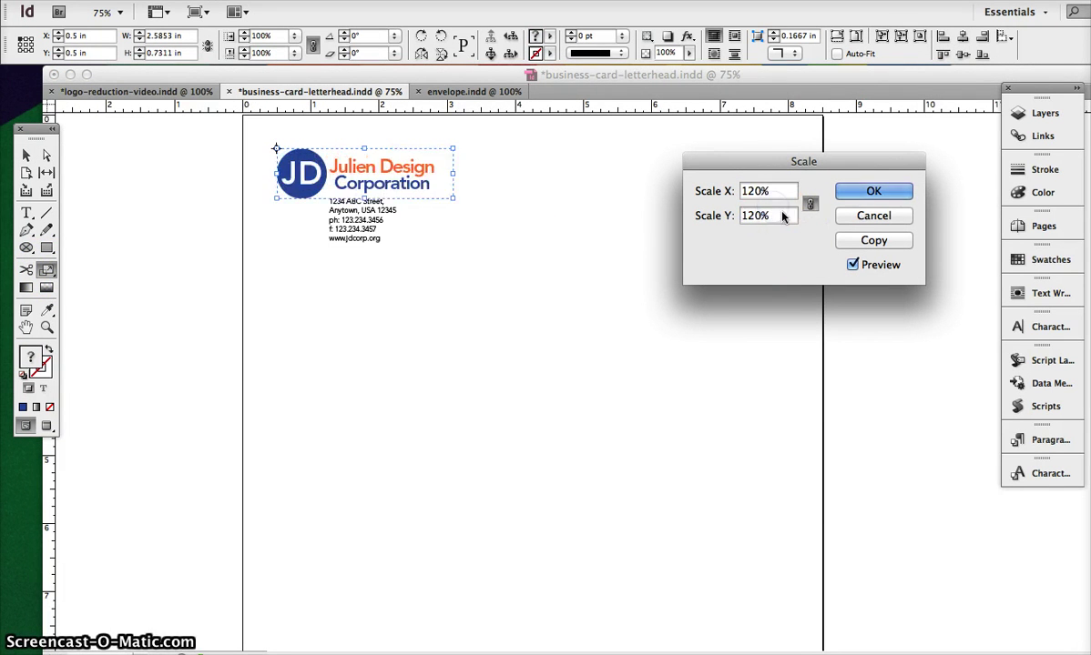
pyautogui.click(809, 204)
pyautogui.click(812, 204)
pyautogui.click(871, 192)
pyautogui.click(23, 157)
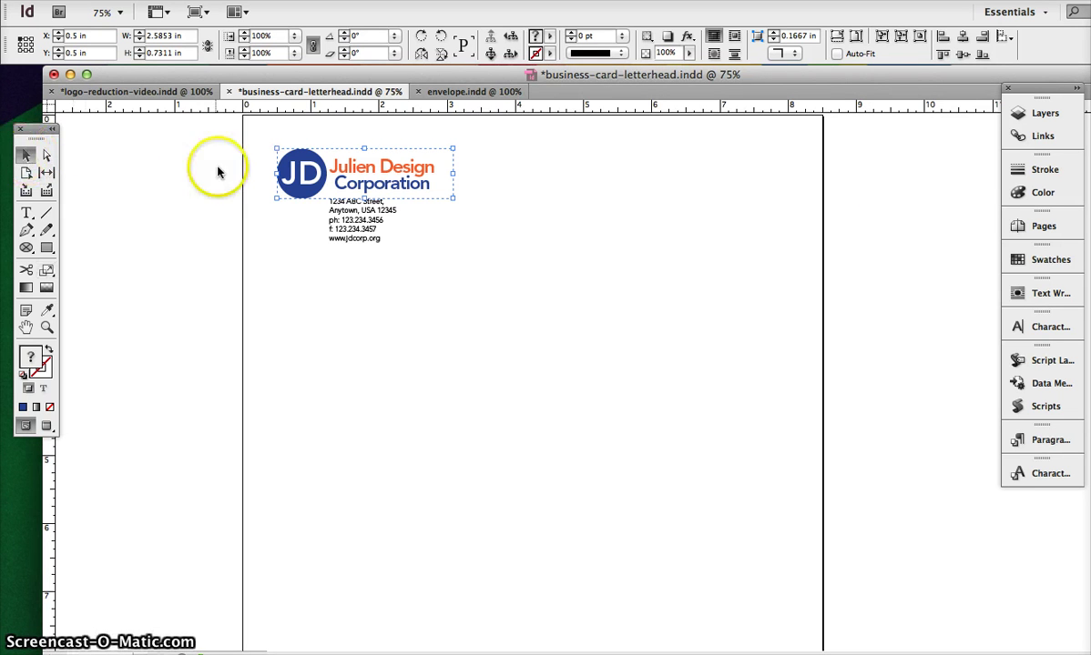
pyautogui.moveTo(343, 227); pyautogui.dragTo(349, 241)
# Deselect all and save business-card-letterhead.indd with the enlarged logo and moved address block
pyautogui.click(471, 380)
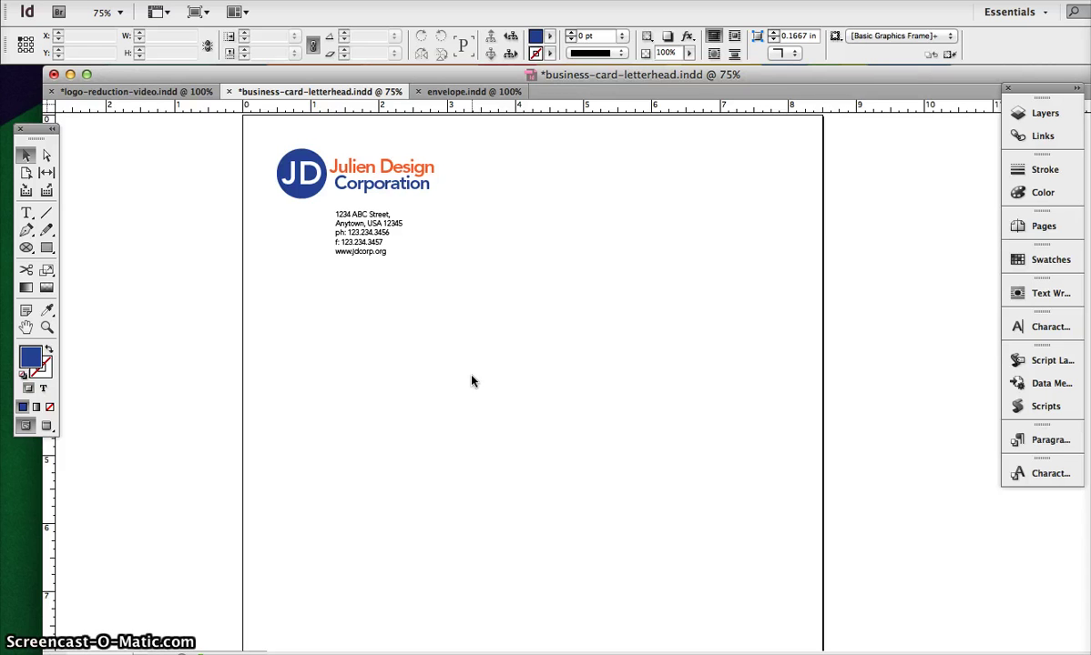
pyautogui.press('super+s')
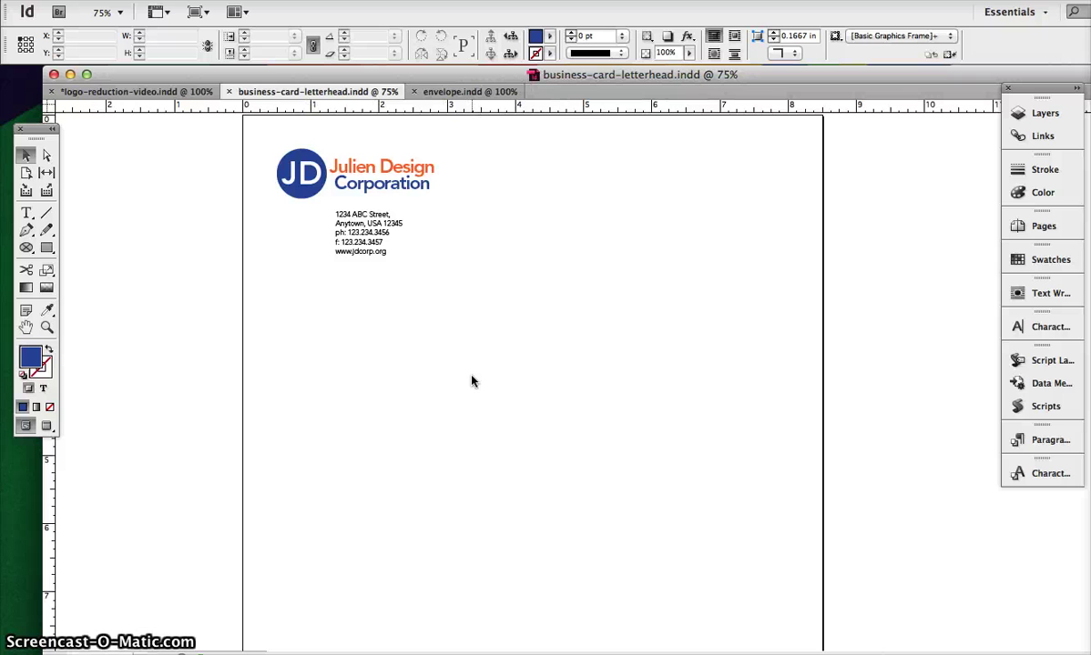